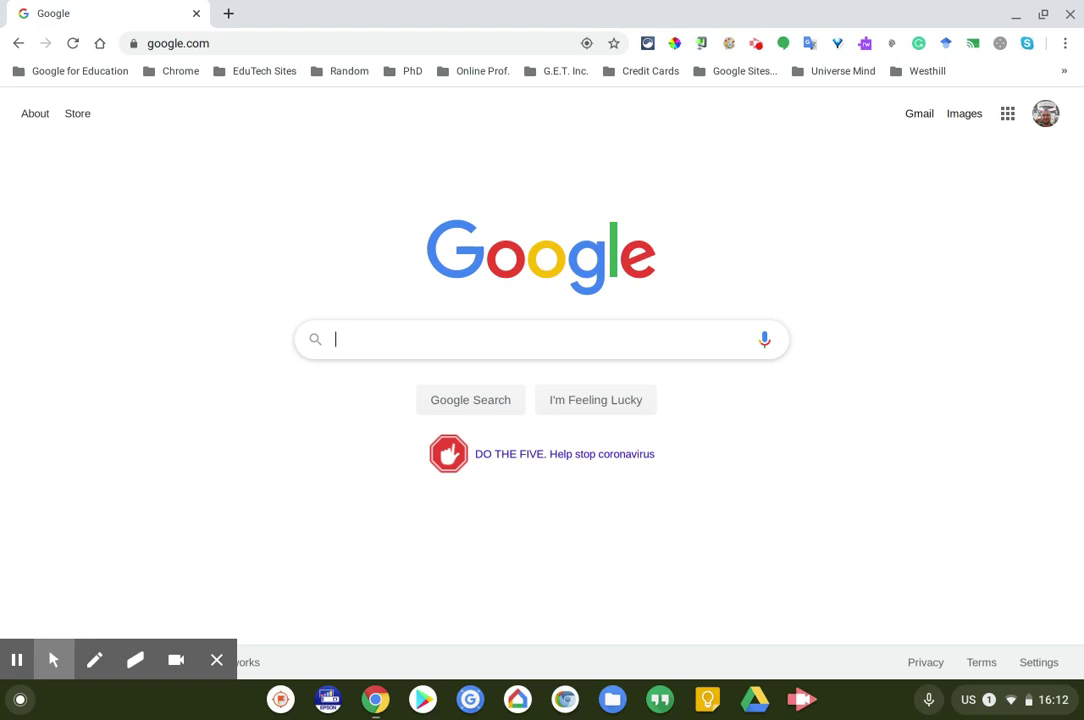
Open the account switcher from the profile avatar on the Google homepage.
{"action": "left_click", "coordinate": [216, 660]}
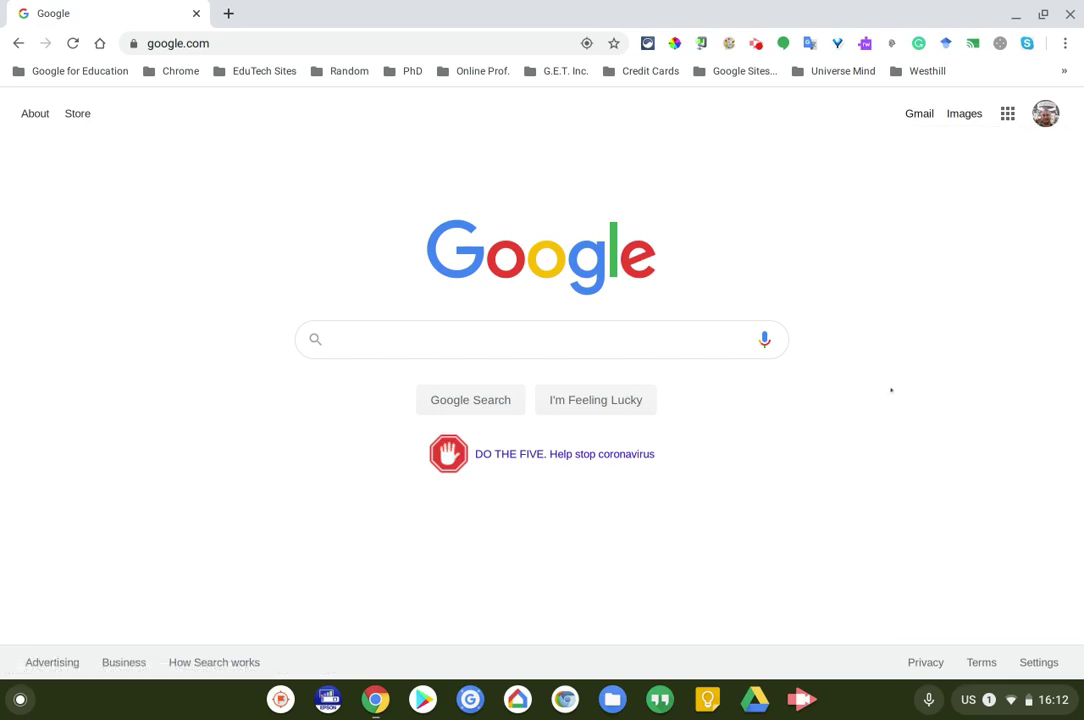
Switch Google to the second signed-in account, return to the homepage and select the address bar.
{"action": "left_click", "coordinate": [1045, 113]}
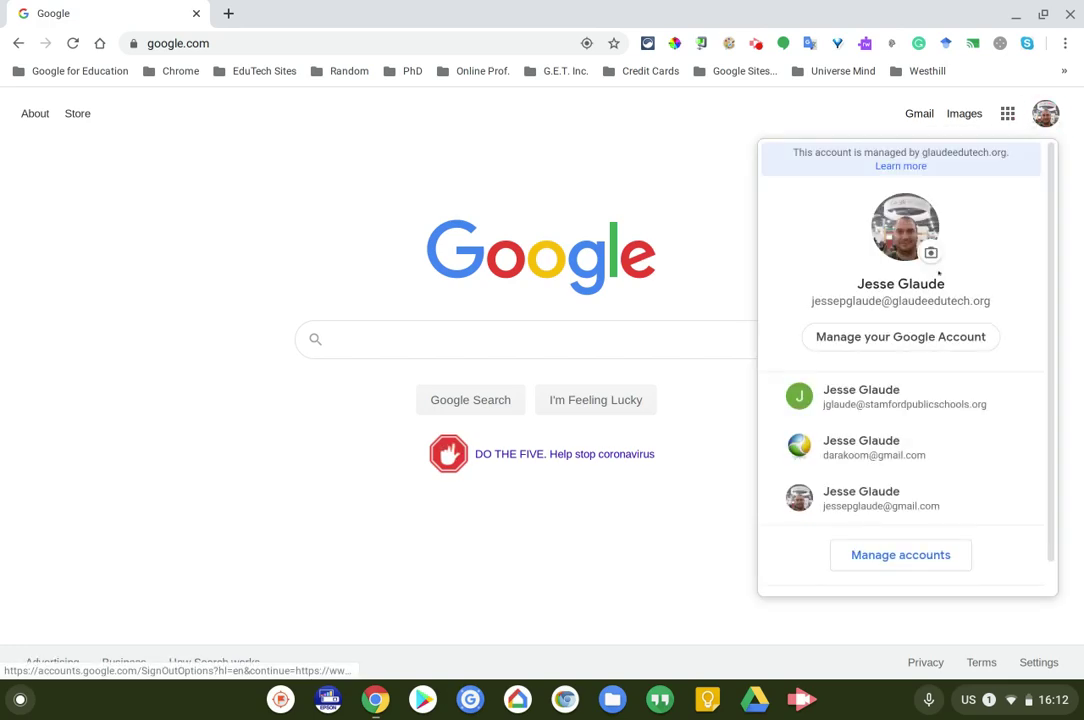
{"action": "left_click", "coordinate": [864, 407]}
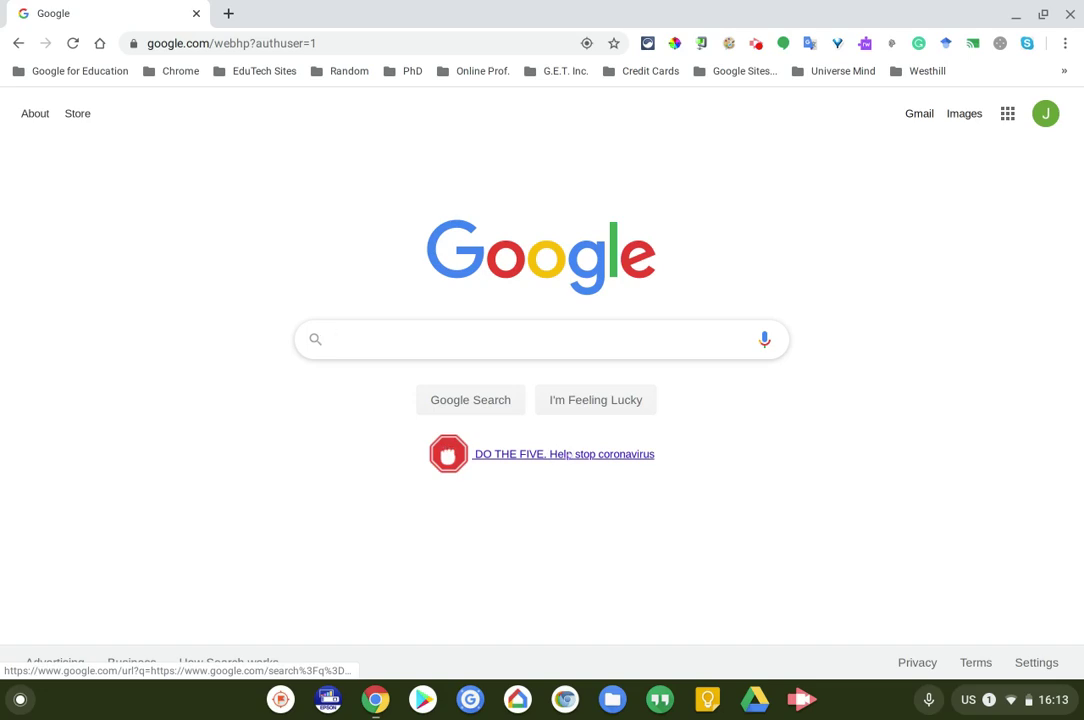
{"action": "left_click", "coordinate": [577, 453]}
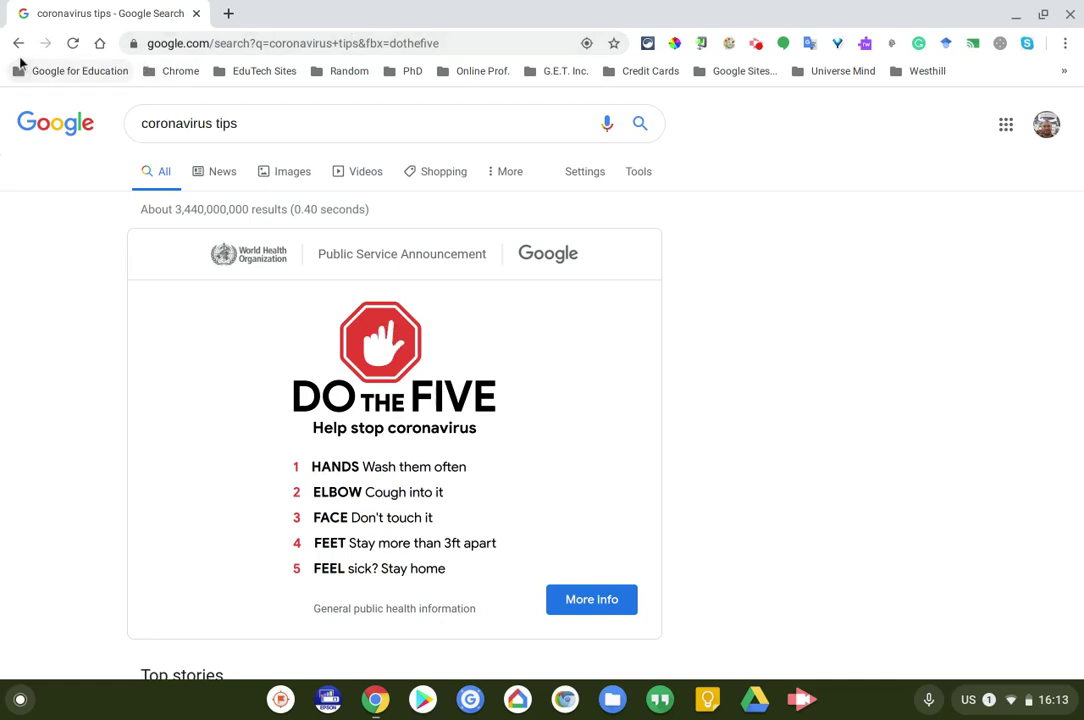
{"action": "left_click", "coordinate": [20, 50]}
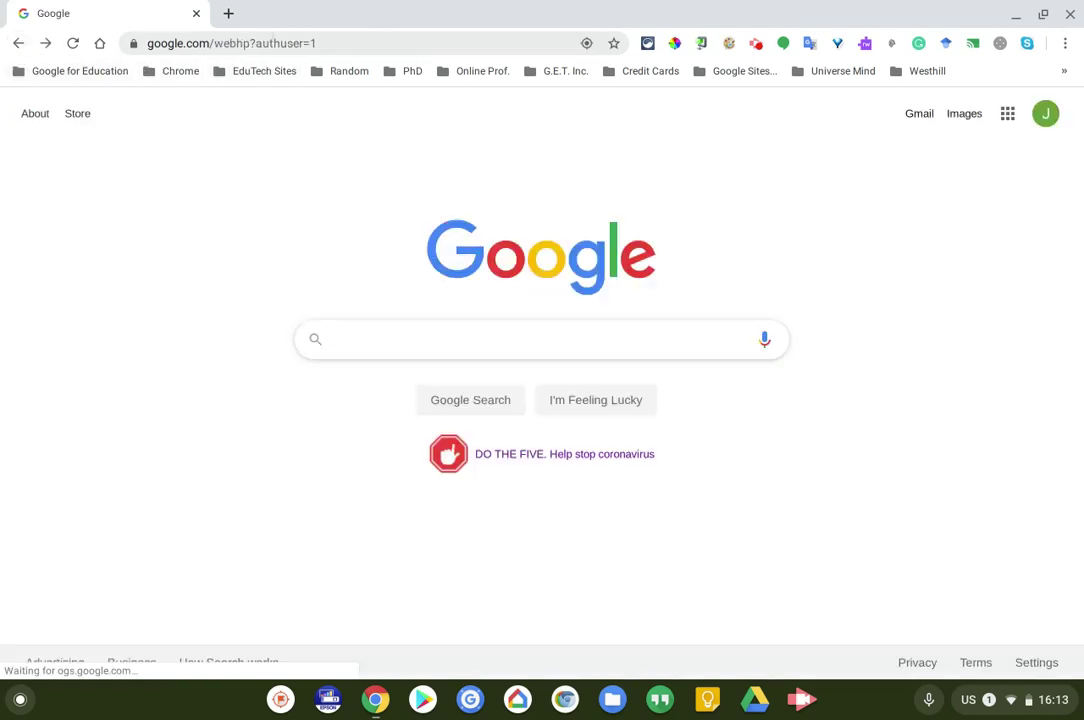
{"action": "left_click", "coordinate": [273, 43]}
Go to edpuzzle.com and load the signed-in teacher home page.
{"action": "type", "text": "edpuzzle.com"}
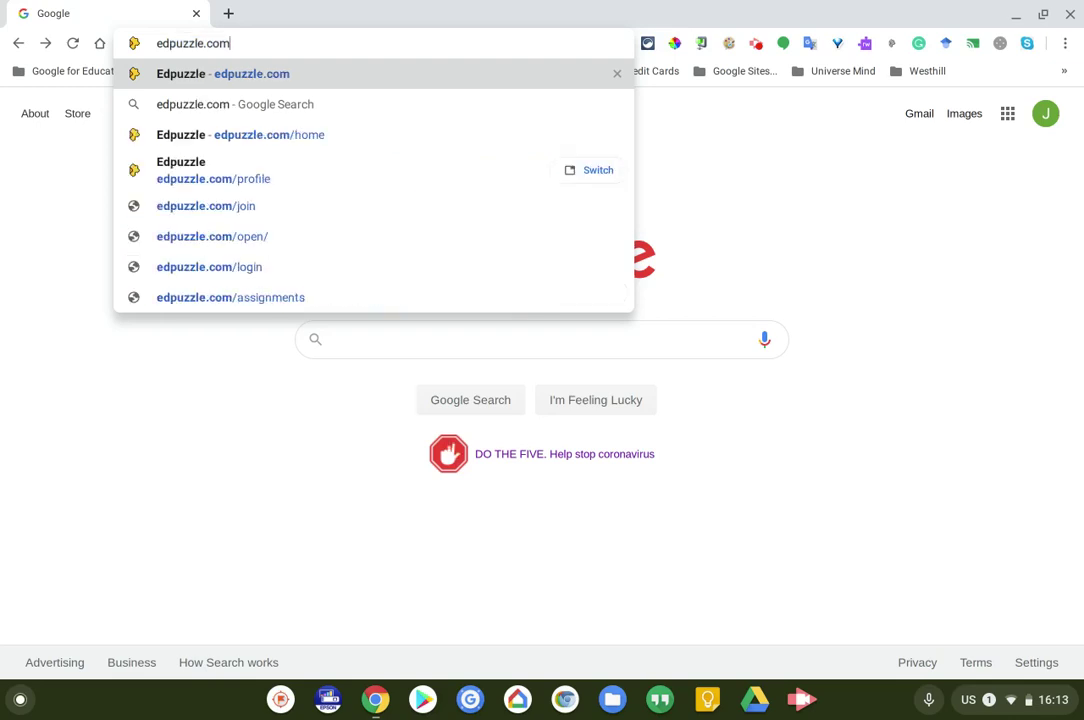
{"action": "key", "text": "Return"}
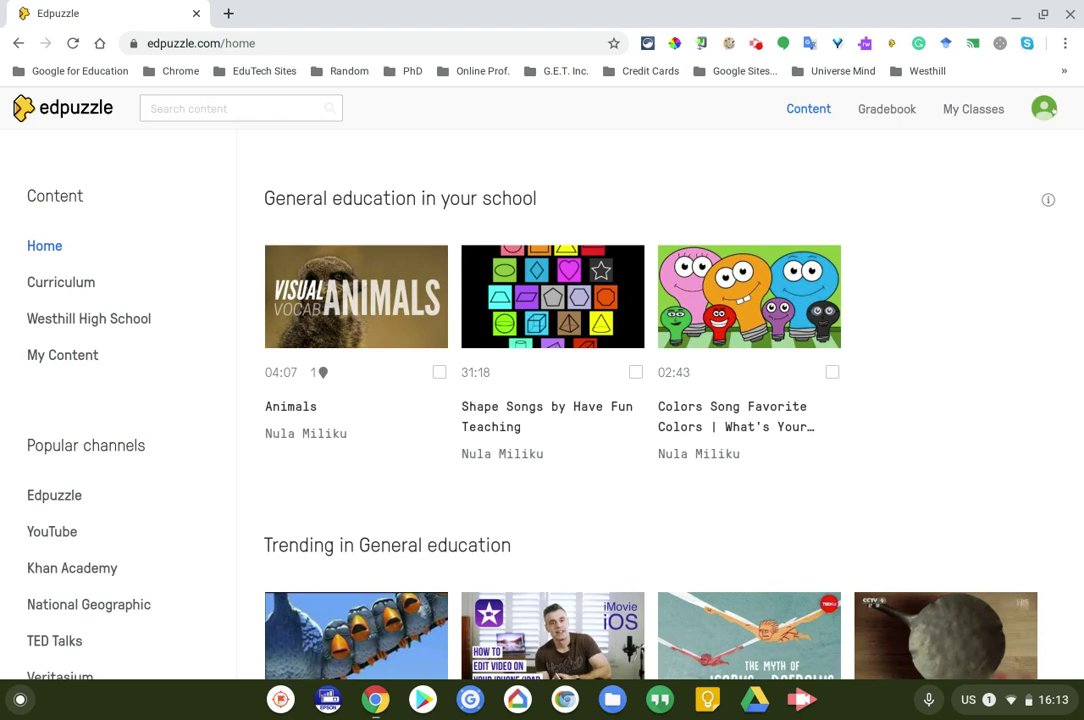
{"action": "double_click", "coordinate": [55, 196]}
Bring up the Edpuzzle account menu from the avatar at the top right.
{"action": "left_click", "coordinate": [1044, 108]}
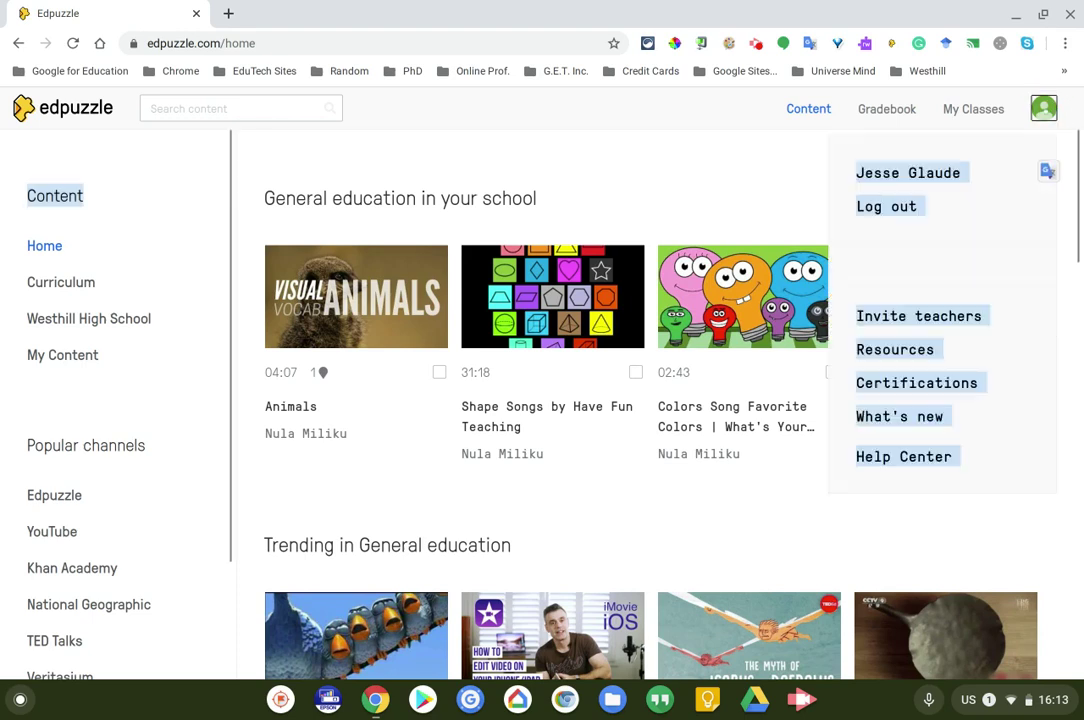
{"action": "left_click", "coordinate": [1044, 108]}
{"action": "key", "text": "Return"}
{"action": "left_click", "coordinate": [755, 166]}
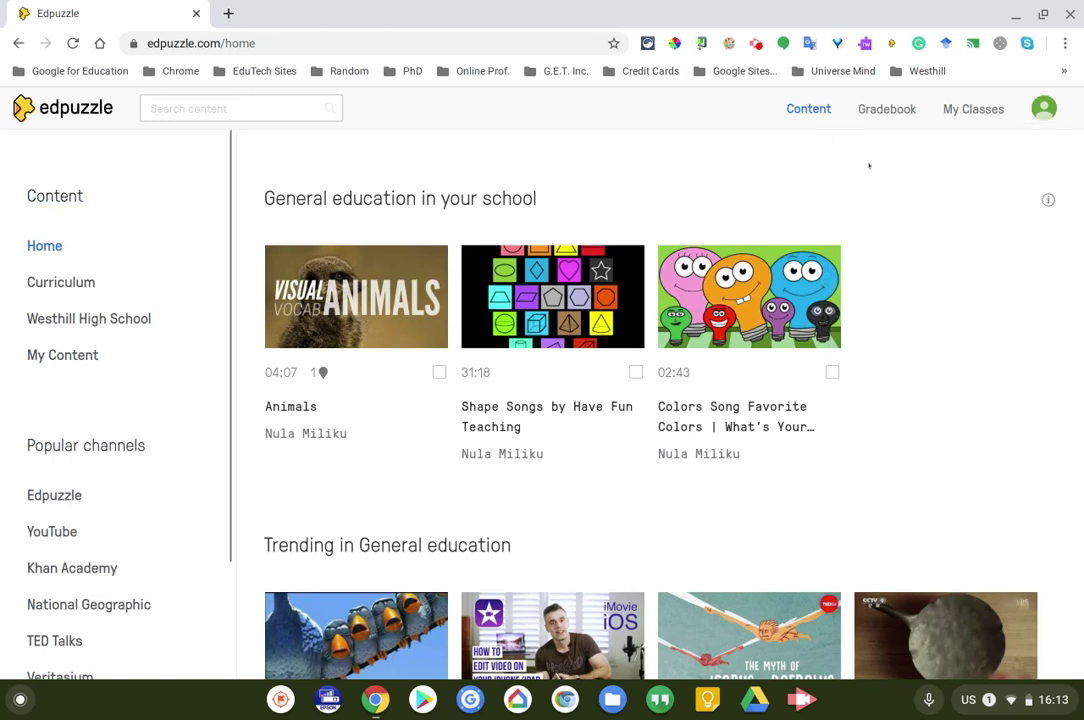
{"action": "left_click", "coordinate": [1044, 108]}
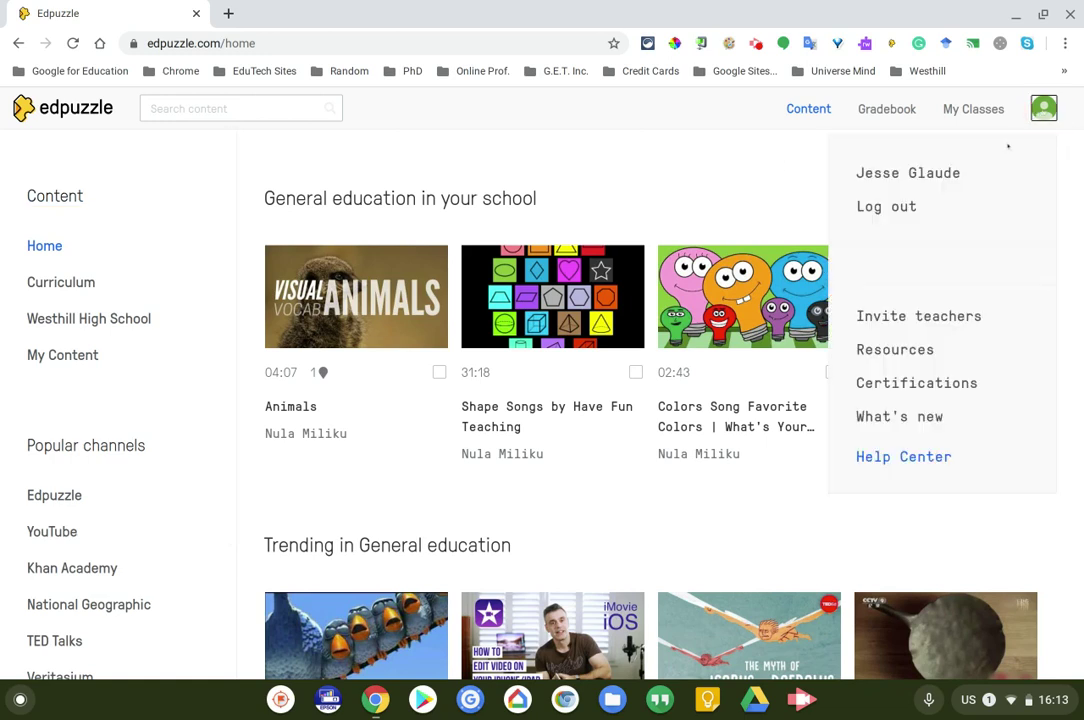
Open the teacher's profile and look over the Account name fields and connected Google account.
{"action": "left_click", "coordinate": [900, 172]}
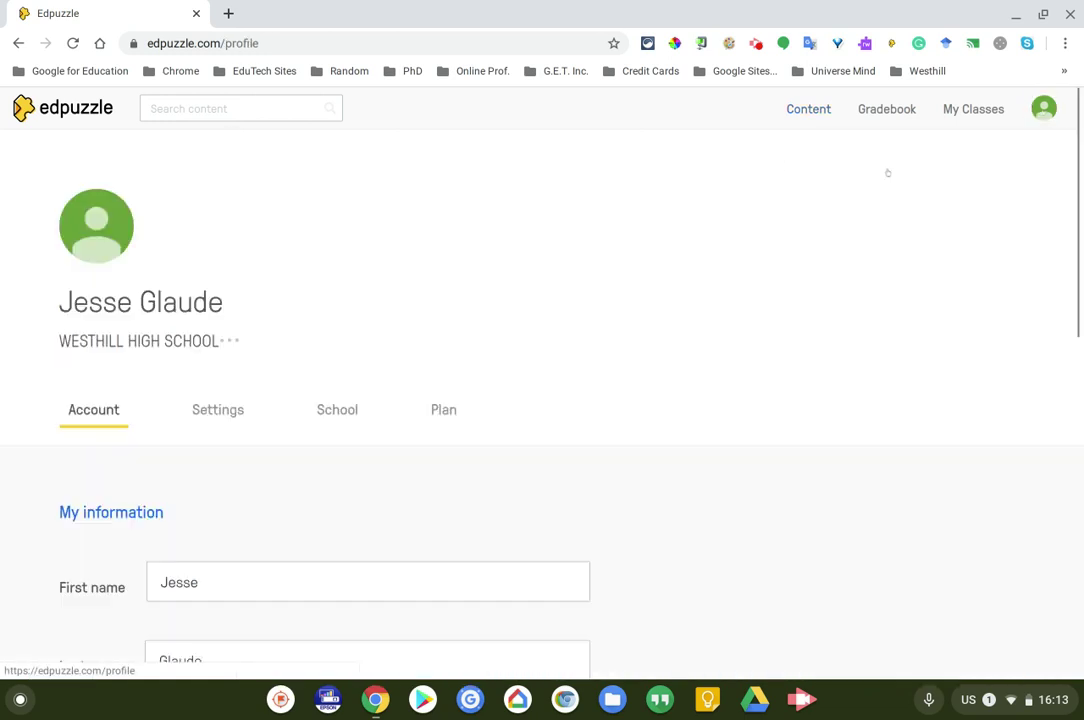
{"action": "scroll", "coordinate": [789, 268], "scroll_direction": "down", "scroll_amount": 1}
{"action": "scroll", "coordinate": [789, 268], "scroll_direction": "down", "scroll_amount": 6}
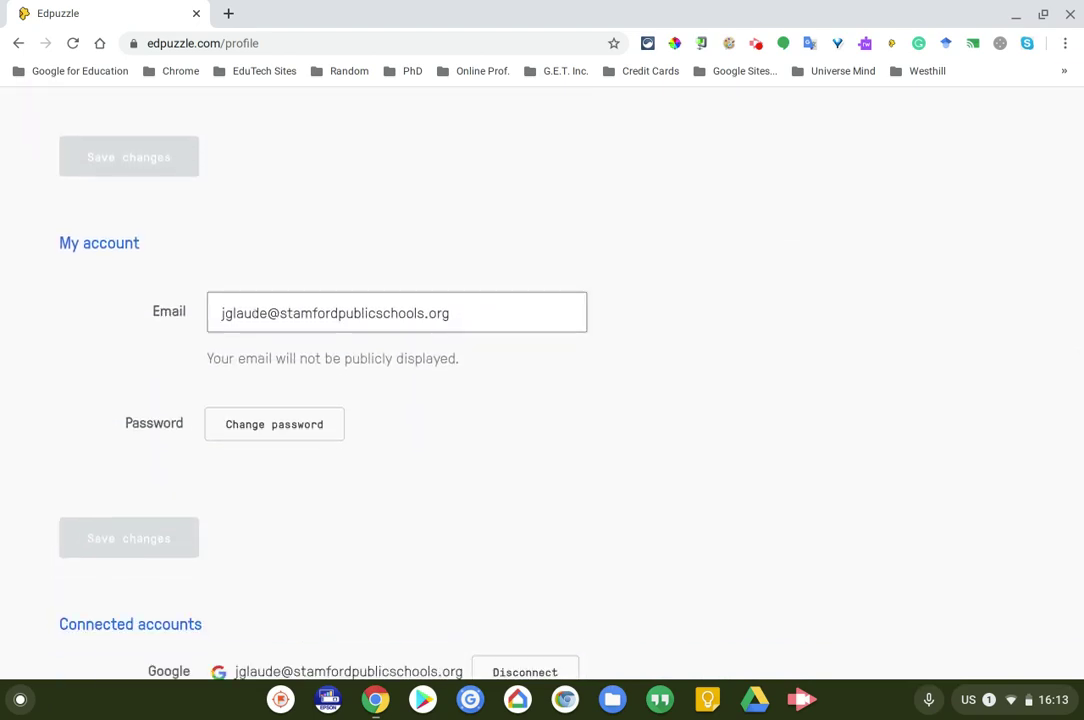
{"action": "scroll", "coordinate": [542, 380], "scroll_direction": "down", "scroll_amount": 3}
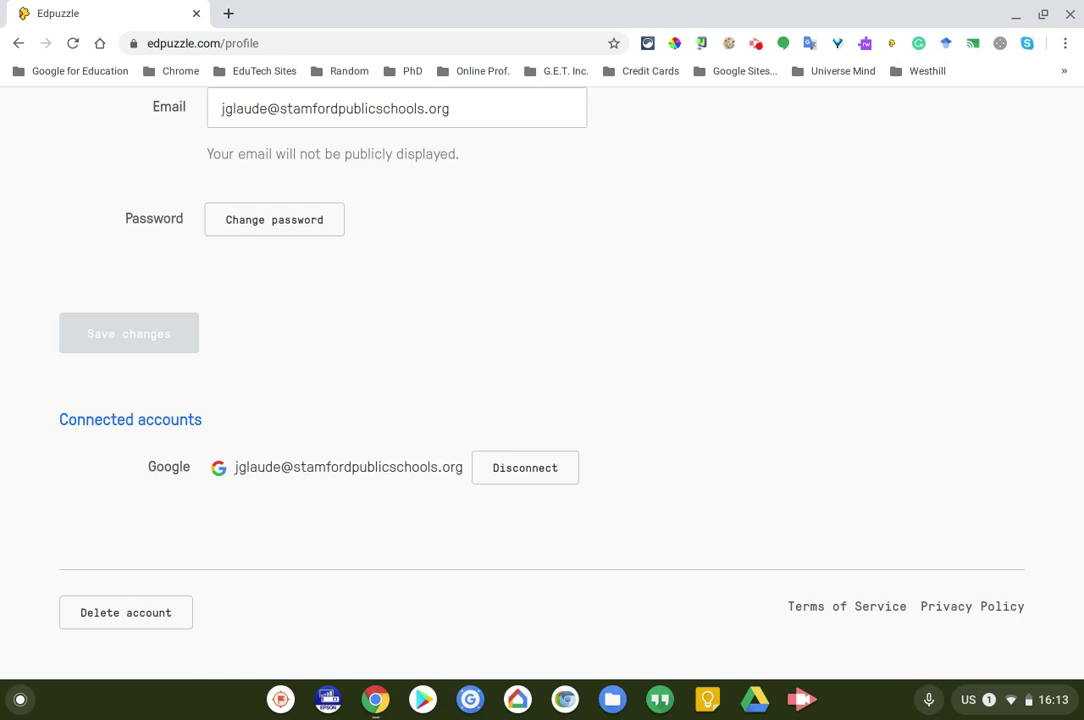
{"action": "scroll", "coordinate": [440, 332], "scroll_direction": "up", "scroll_amount": 8}
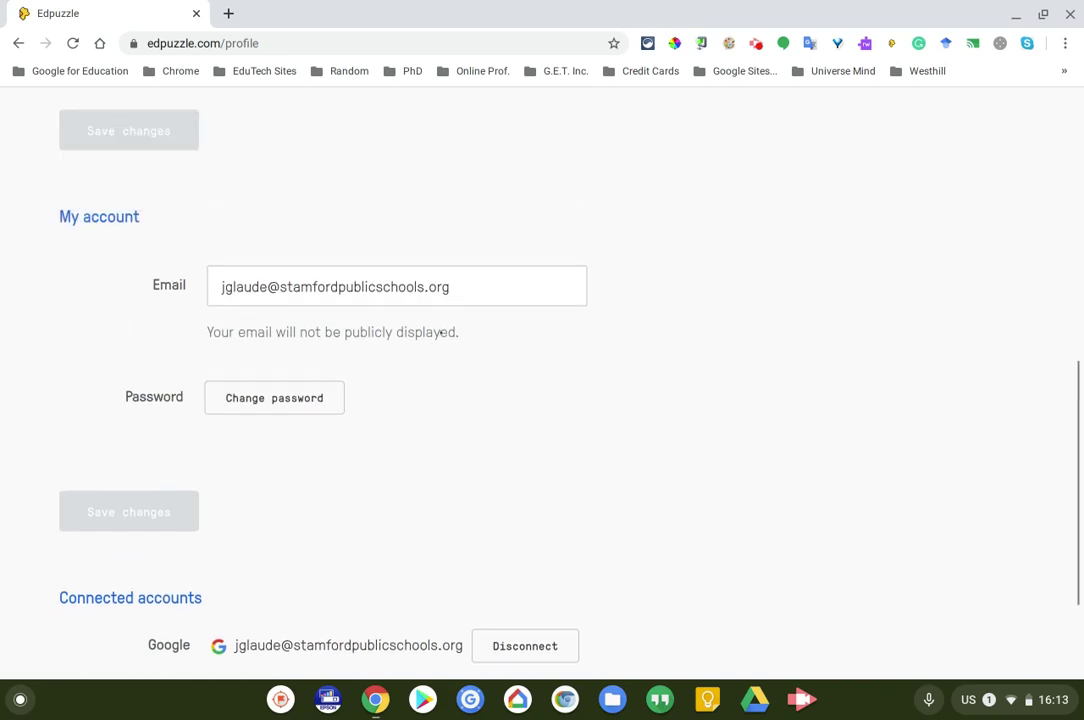
{"action": "scroll", "coordinate": [440, 332], "scroll_direction": "down", "scroll_amount": 5}
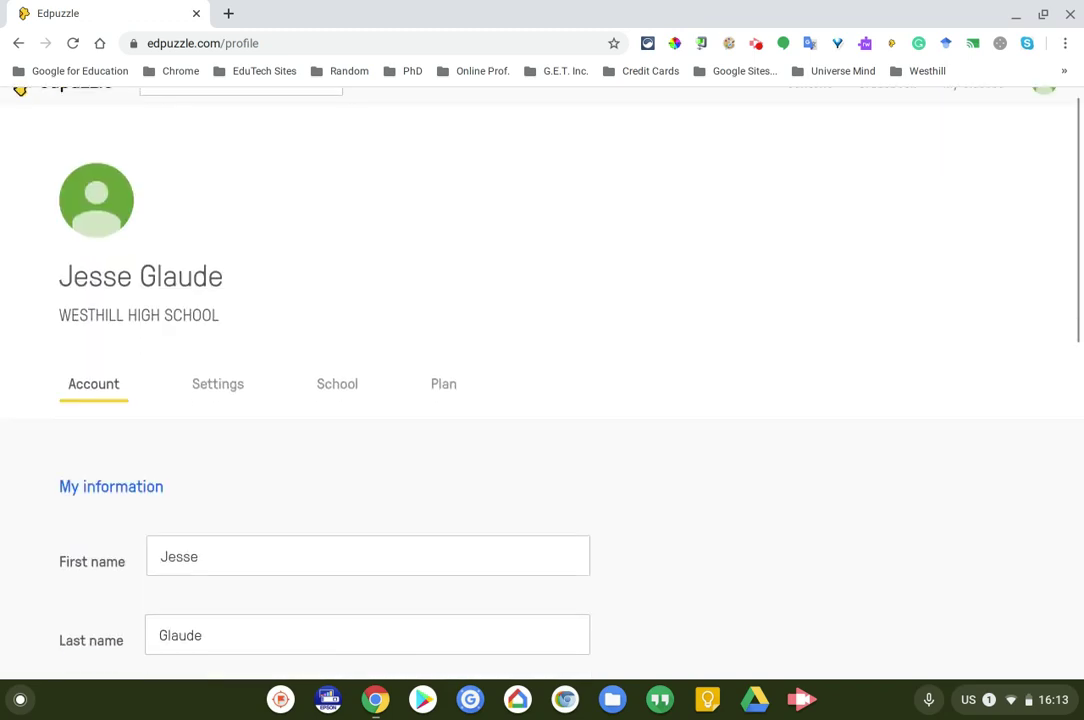
{"action": "scroll", "coordinate": [349, 403], "scroll_direction": "down", "scroll_amount": 2}
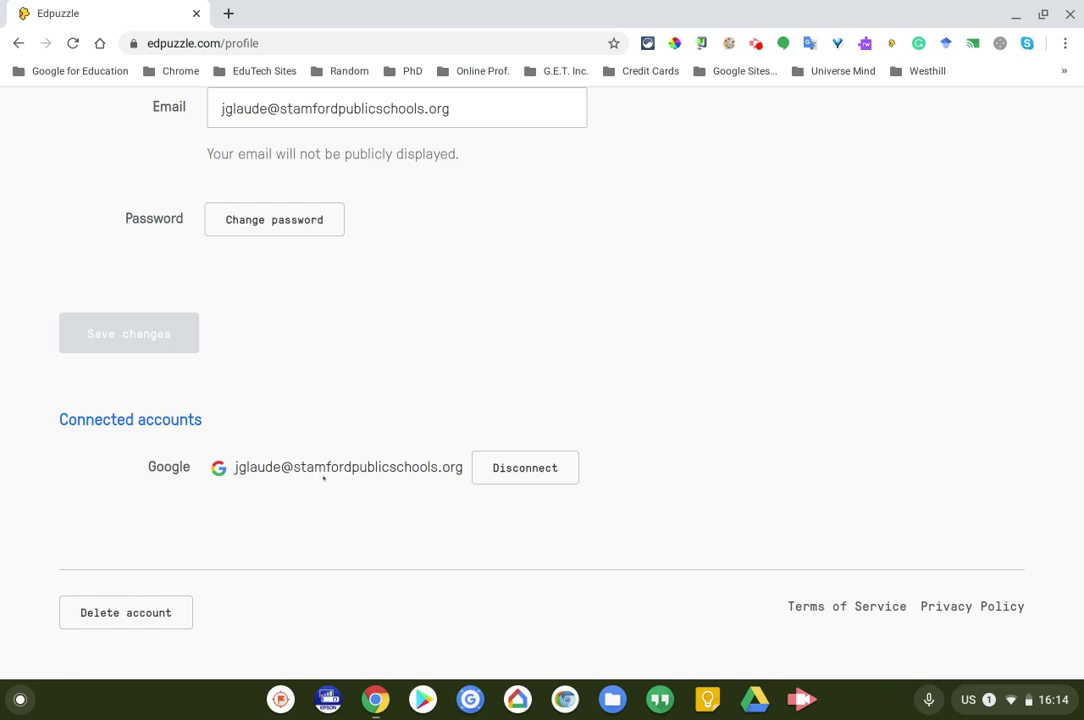
{"action": "scroll", "coordinate": [526, 427], "scroll_direction": "up", "scroll_amount": 5}
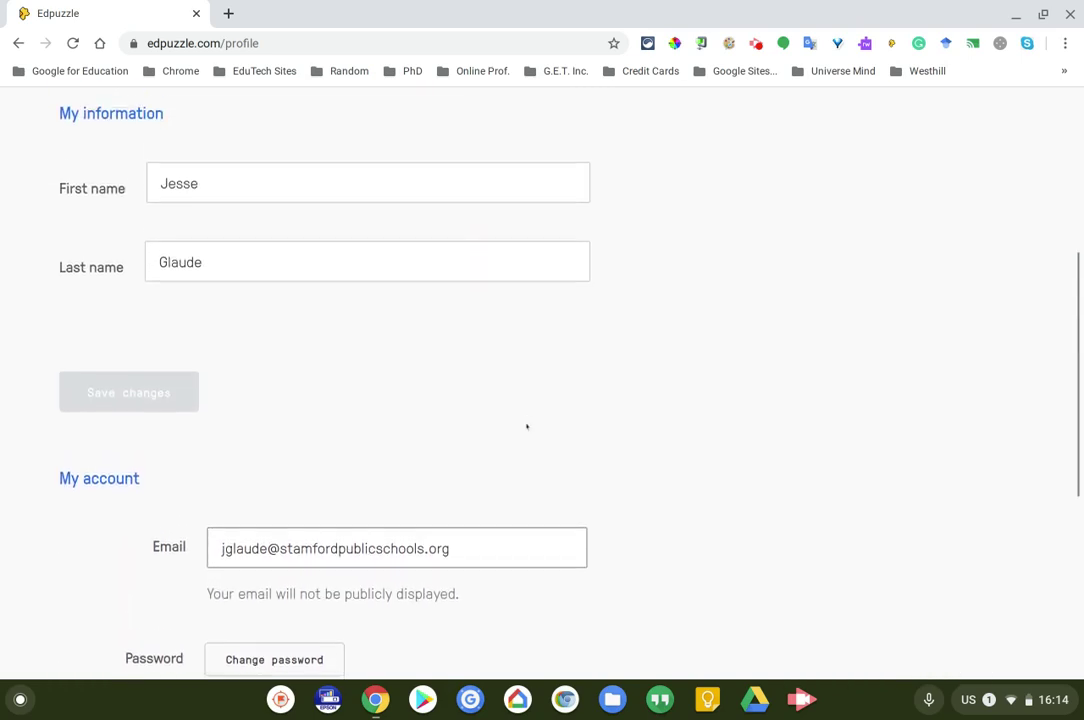
{"action": "scroll", "coordinate": [526, 400], "scroll_direction": "up", "scroll_amount": 1}
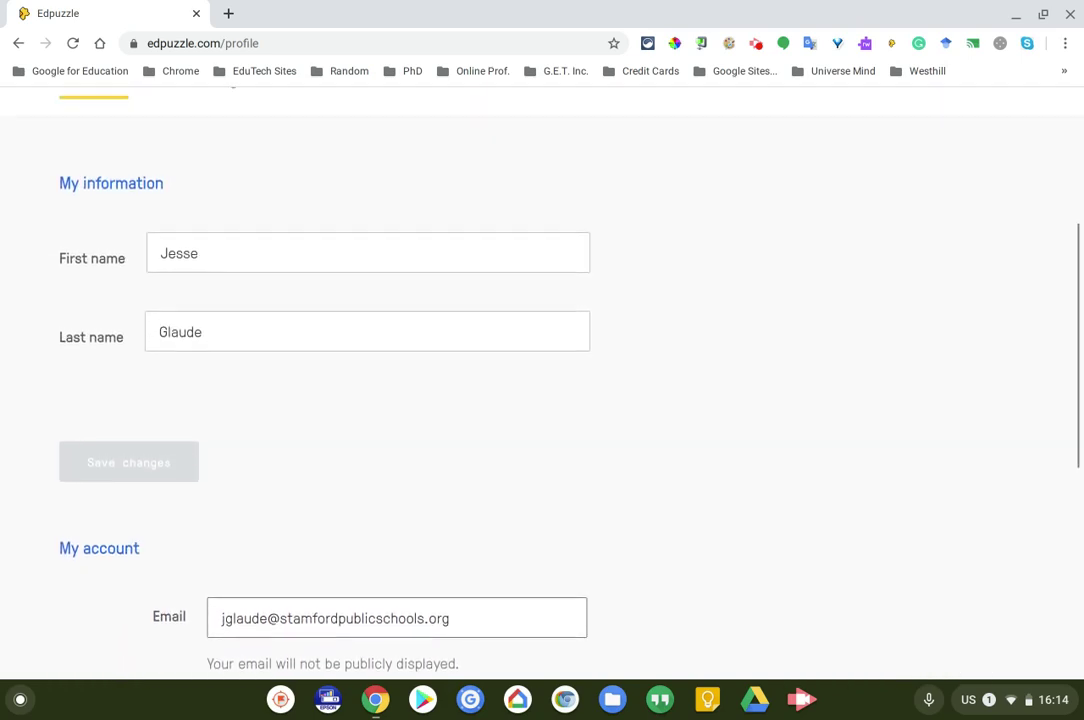
{"action": "scroll", "coordinate": [526, 400], "scroll_direction": "down", "scroll_amount": 1}
{"action": "scroll", "coordinate": [526, 400], "scroll_direction": "up", "scroll_amount": 4}
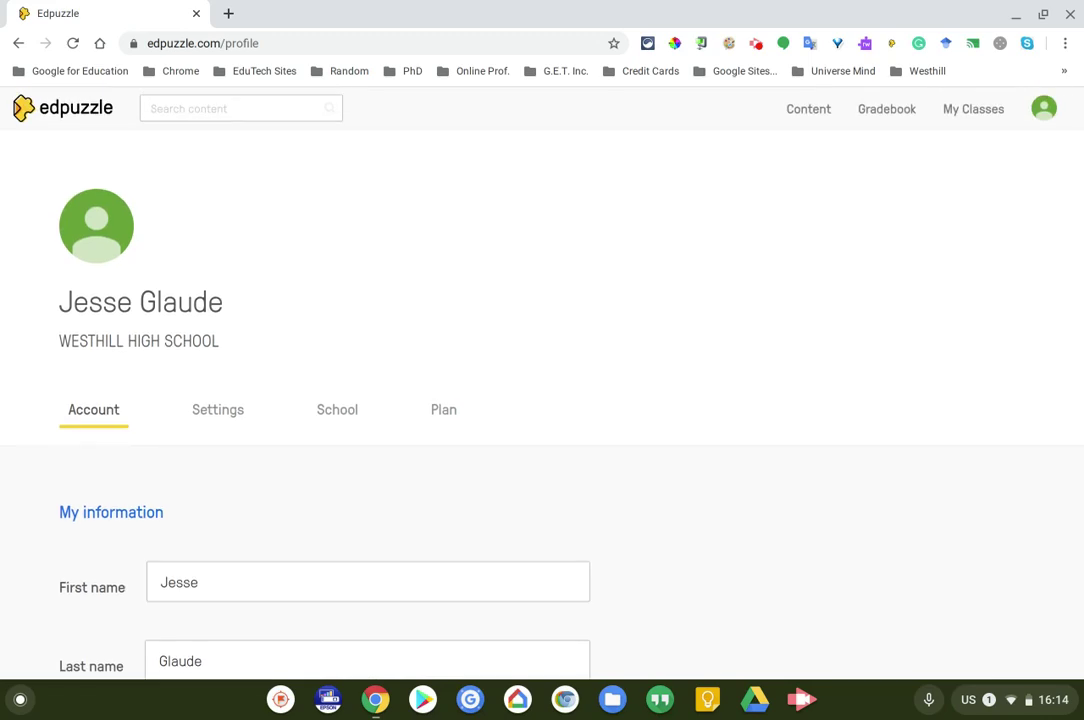
Review the School tab showing Westhill High School with Pro School status.
{"action": "left_click", "coordinate": [337, 409]}
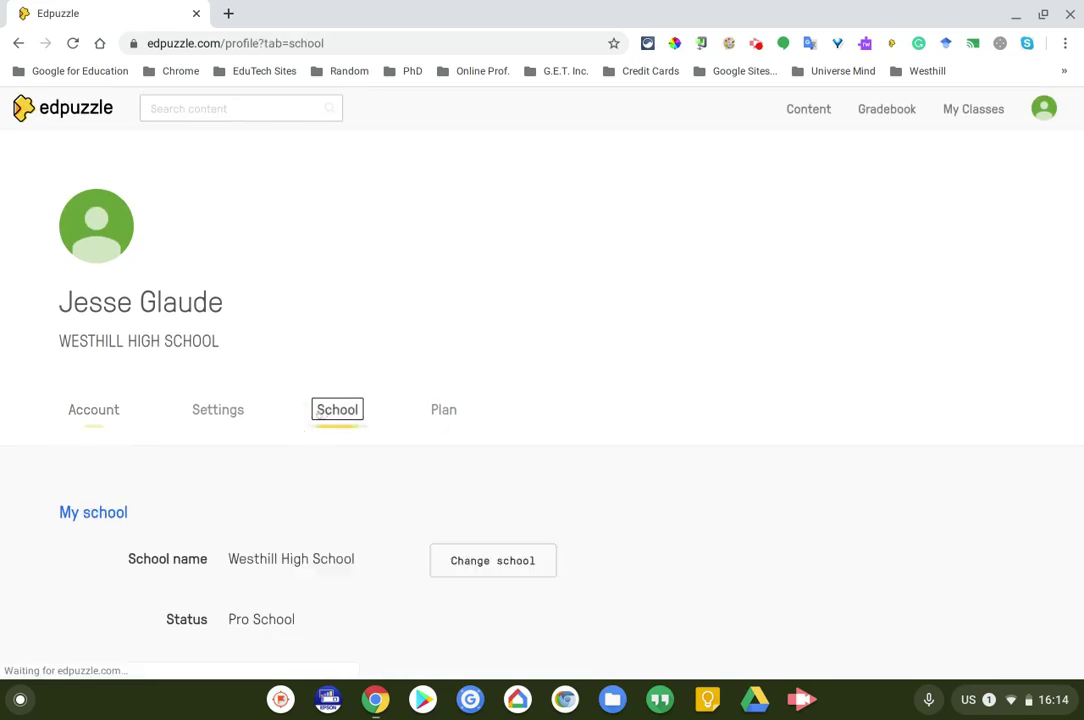
{"action": "scroll", "coordinate": [457, 498], "scroll_direction": "down", "scroll_amount": 1}
{"action": "scroll", "coordinate": [457, 498], "scroll_direction": "down", "scroll_amount": 2}
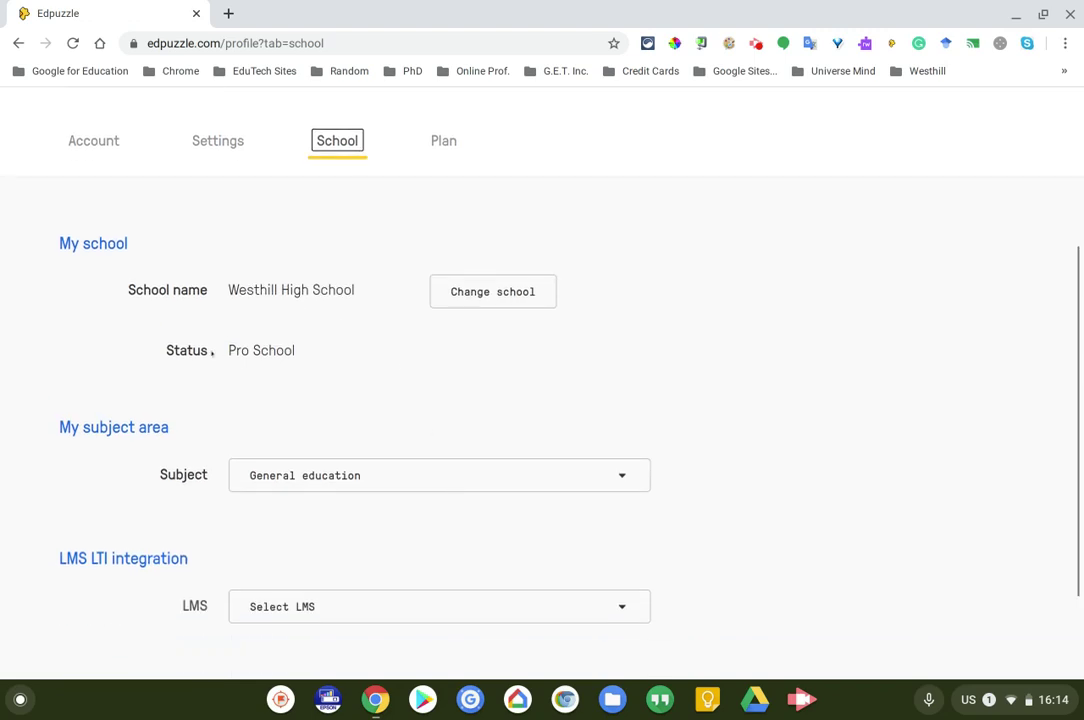
{"action": "scroll", "coordinate": [392, 390], "scroll_direction": "up", "scroll_amount": 3}
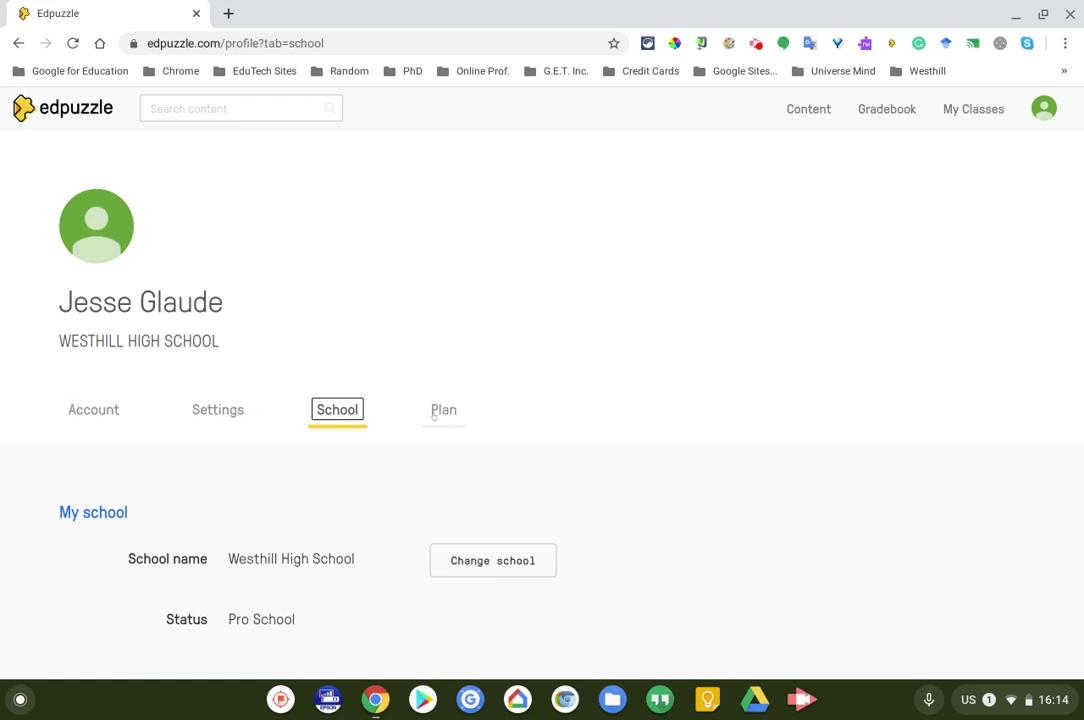
View the Plan tab with the Pro School plan, unlimited storage and payment history.
{"action": "left_click", "coordinate": [433, 416]}
{"action": "scroll", "coordinate": [578, 489], "scroll_direction": "down", "scroll_amount": 3}
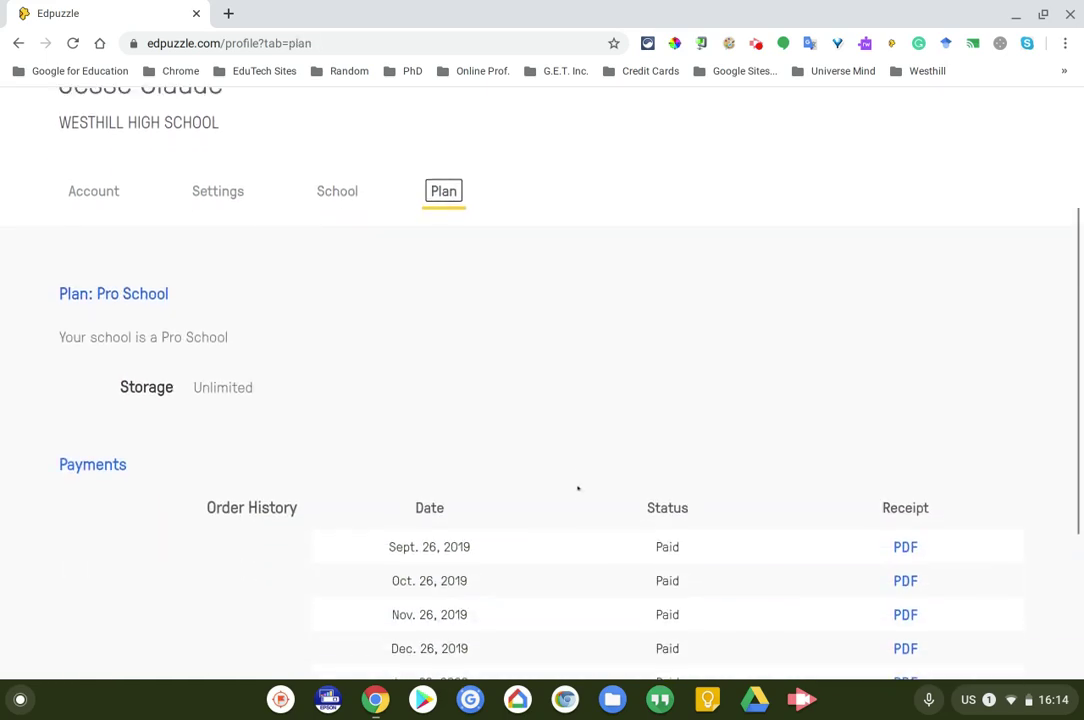
{"action": "scroll", "coordinate": [229, 287], "scroll_direction": "up", "scroll_amount": 1}
{"action": "scroll", "coordinate": [229, 287], "scroll_direction": "up", "scroll_amount": 1}
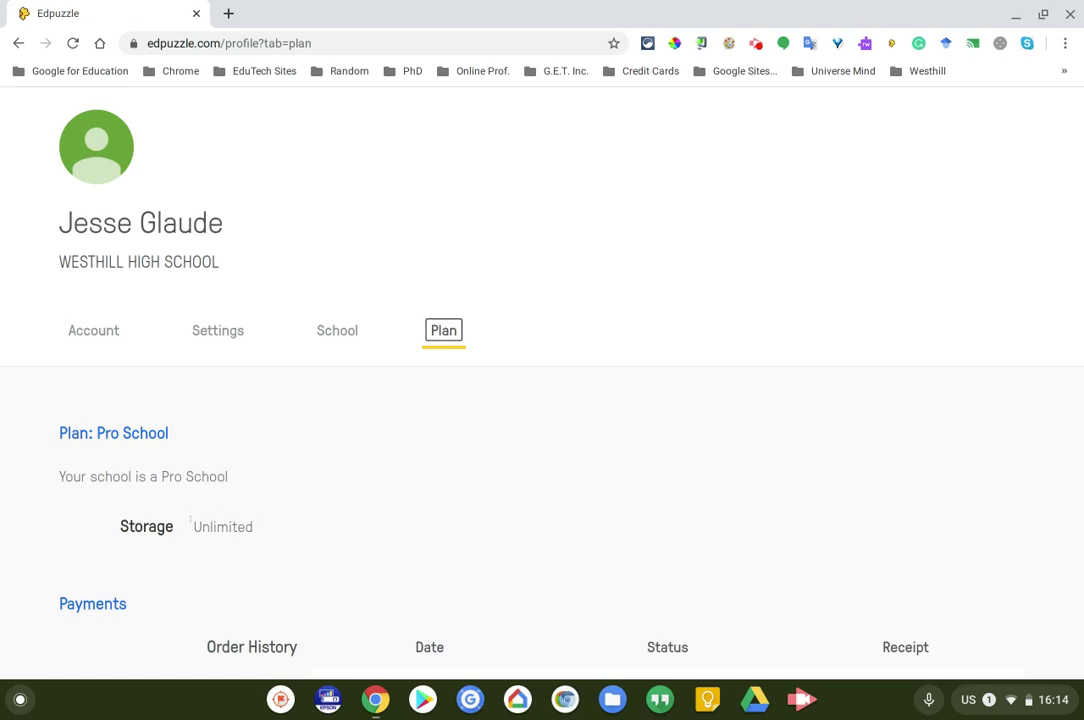
Leave the profile and return to the Edpuzzle content home page.
{"action": "left_click", "coordinate": [80, 322]}
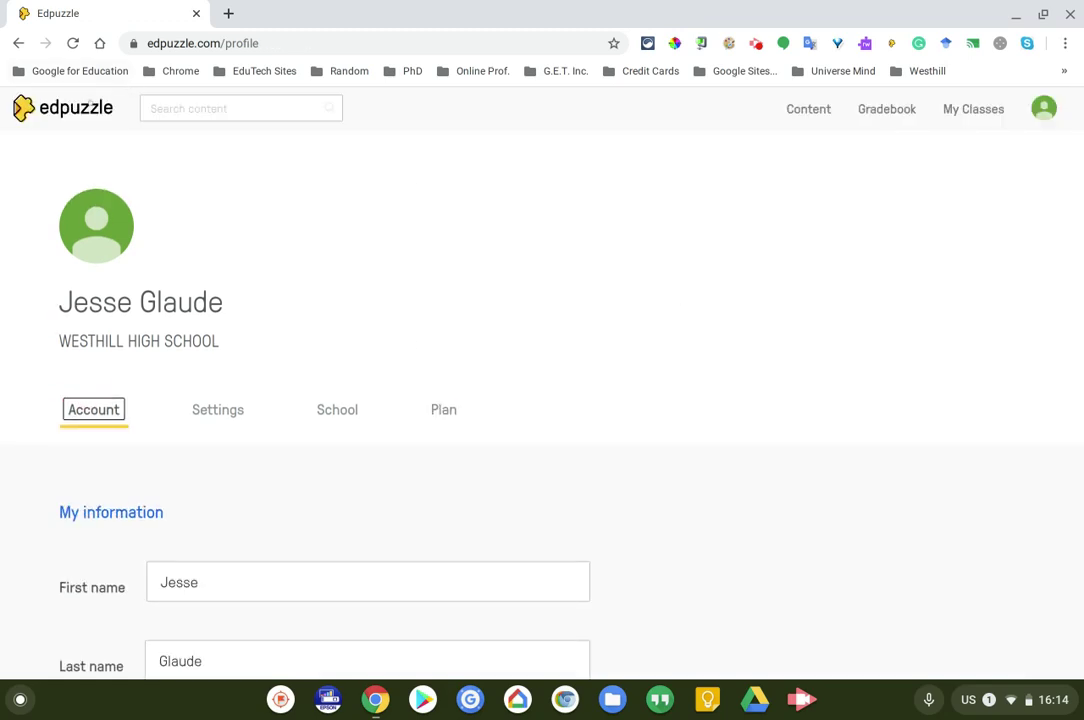
{"action": "left_click", "coordinate": [808, 109]}
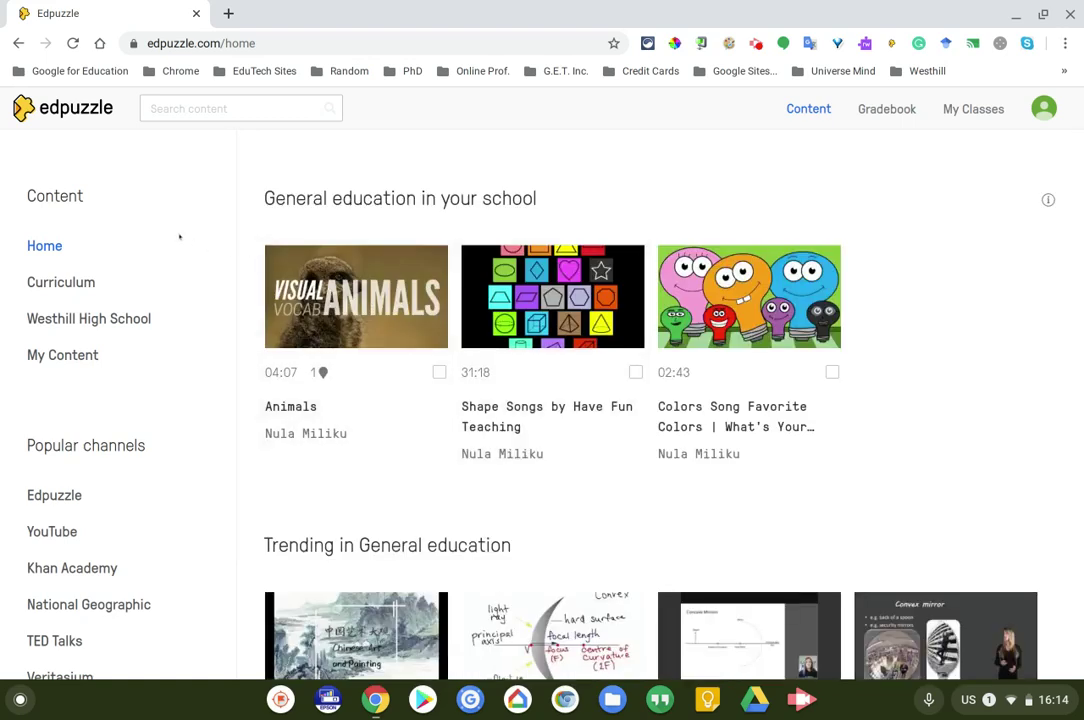
{"action": "scroll", "coordinate": [118, 400], "scroll_direction": "down", "scroll_amount": 2}
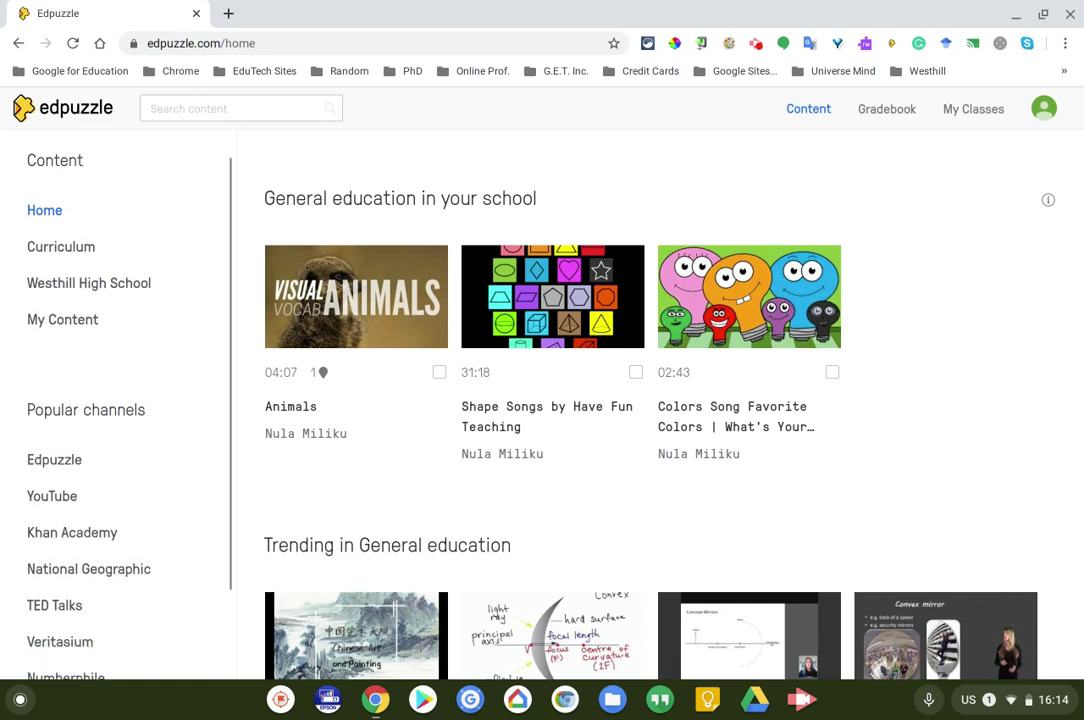
{"action": "scroll", "coordinate": [110, 350], "scroll_direction": "up", "scroll_amount": 1}
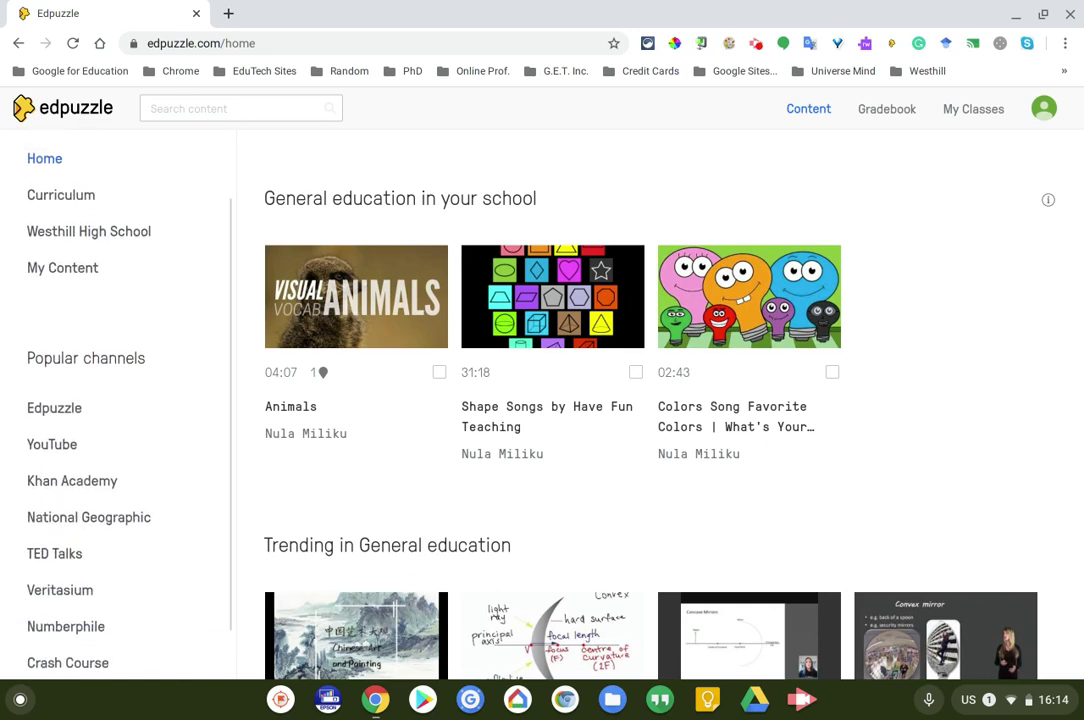
Browse the Curriculum and Westhill High School collections, ending in My Content.
{"action": "left_click", "coordinate": [58, 190]}
{"action": "scroll", "coordinate": [83, 205], "scroll_direction": "down", "scroll_amount": 3}
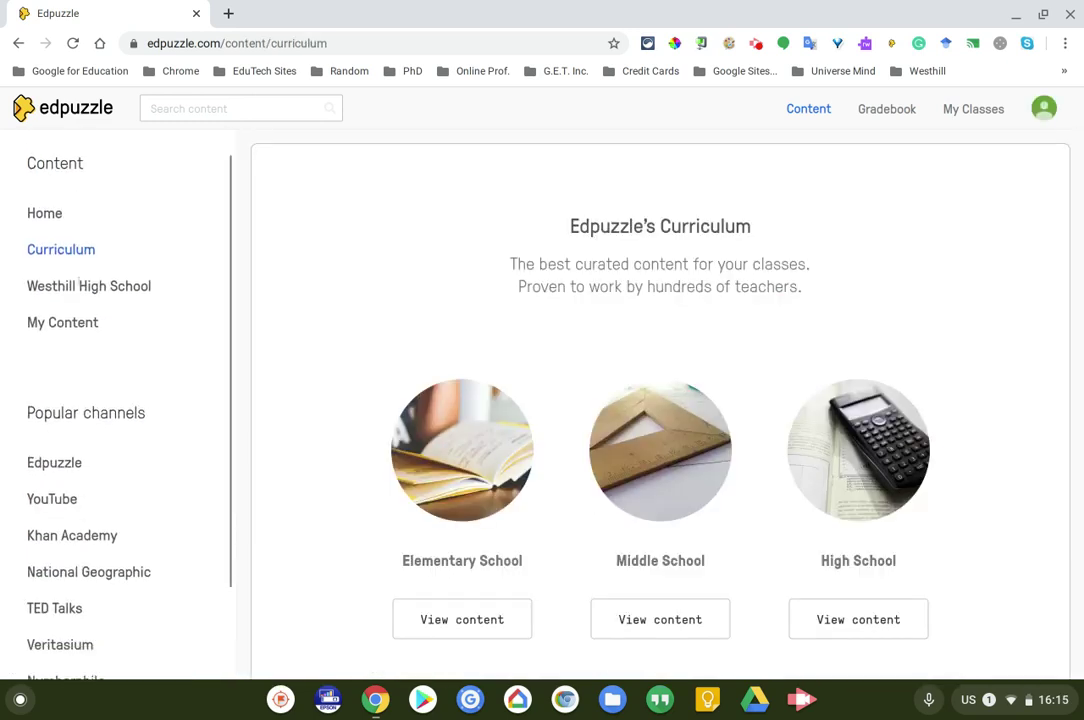
{"action": "left_click", "coordinate": [83, 205]}
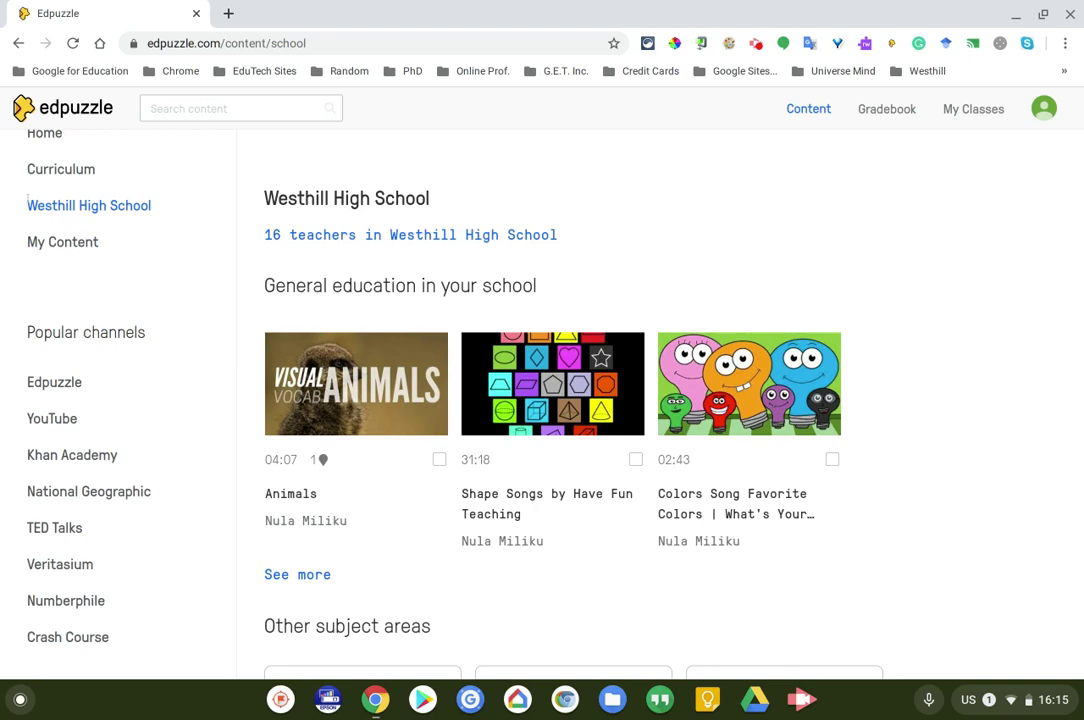
{"action": "scroll", "coordinate": [696, 247], "scroll_direction": "down", "scroll_amount": 2}
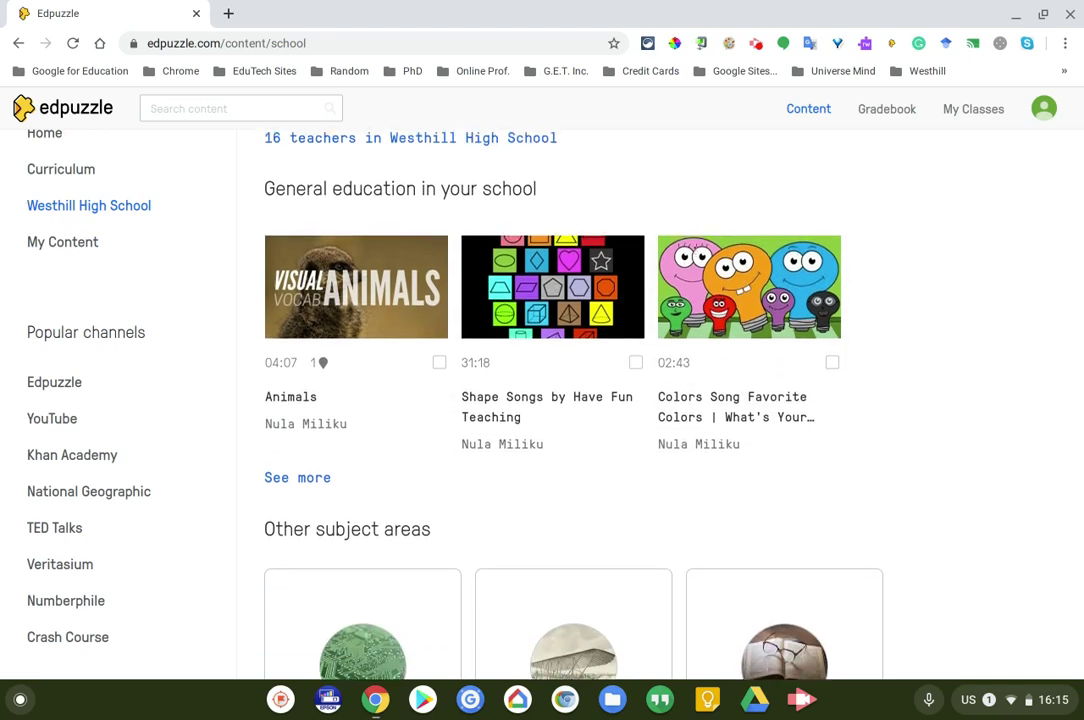
{"action": "scroll", "coordinate": [694, 248], "scroll_direction": "up", "scroll_amount": 1}
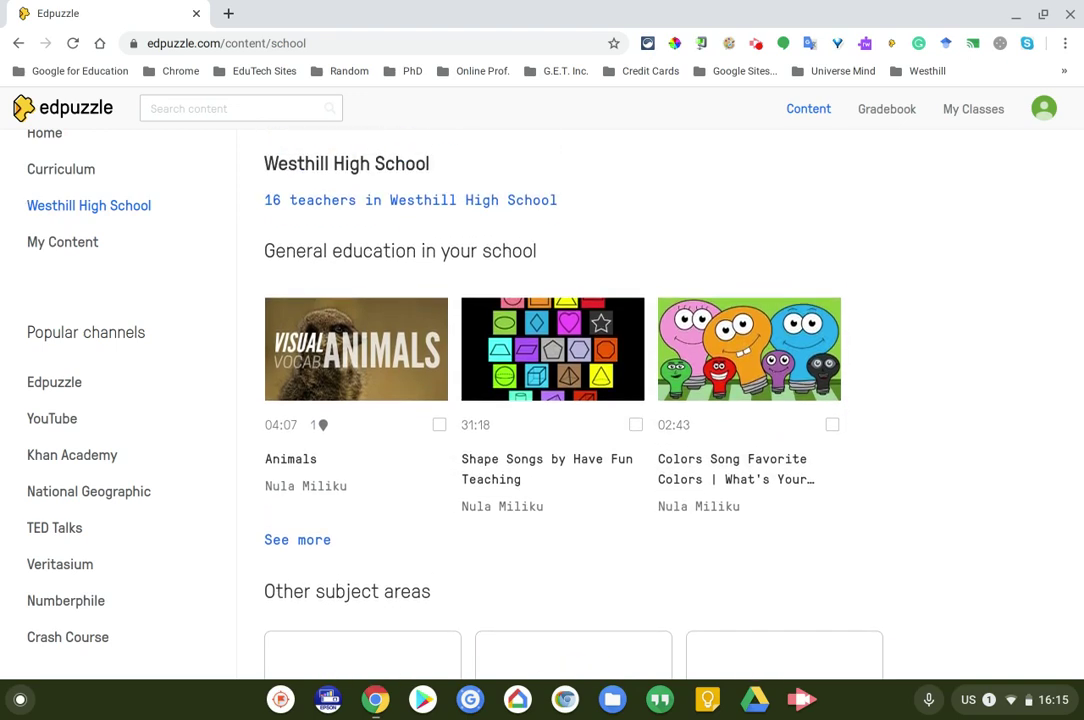
{"action": "scroll", "coordinate": [650, 400], "scroll_direction": "down", "scroll_amount": 1}
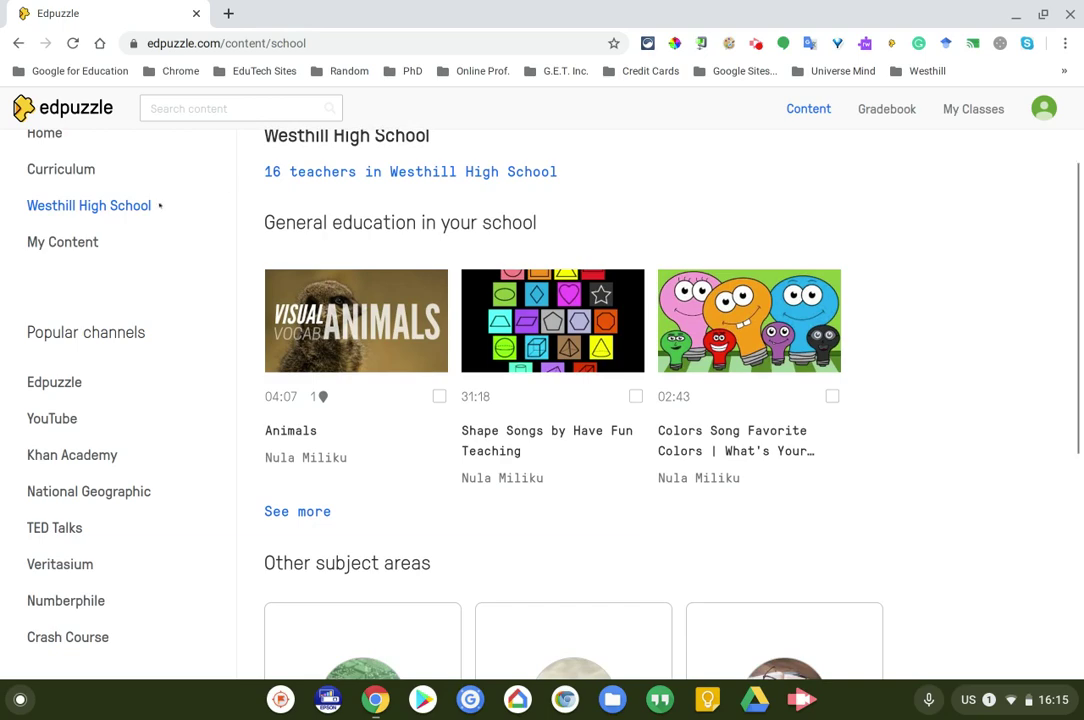
{"action": "left_click", "coordinate": [80, 242]}
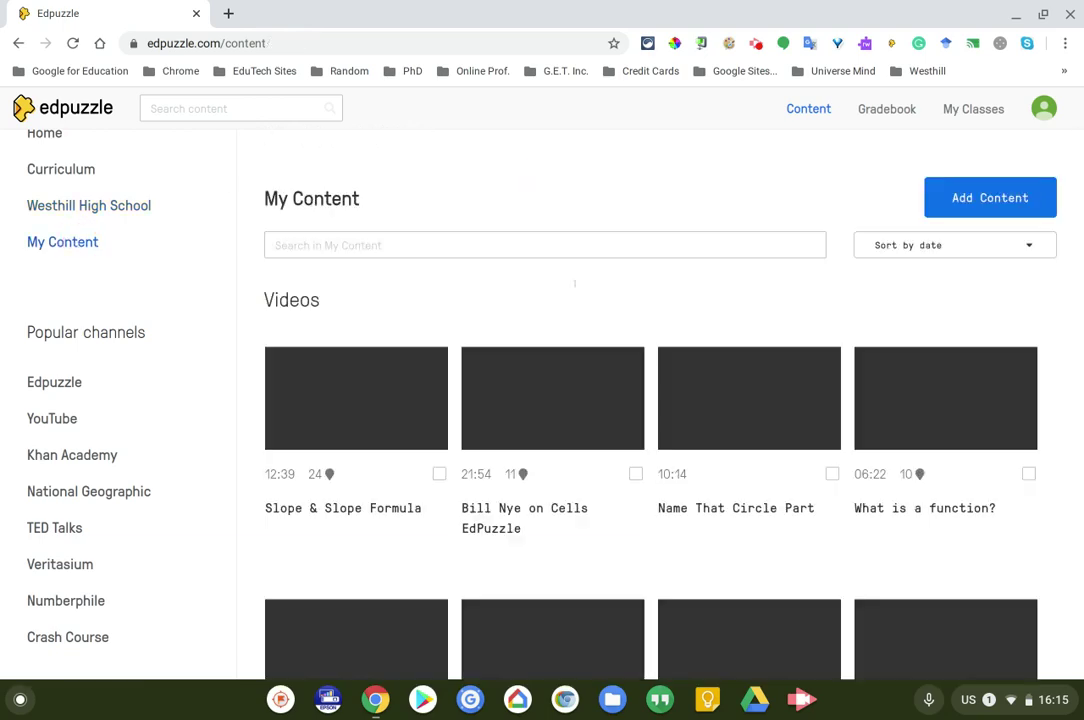
Look through the saved videos in My Content, then go back to Home.
{"action": "scroll", "coordinate": [575, 284], "scroll_direction": "down", "scroll_amount": 2}
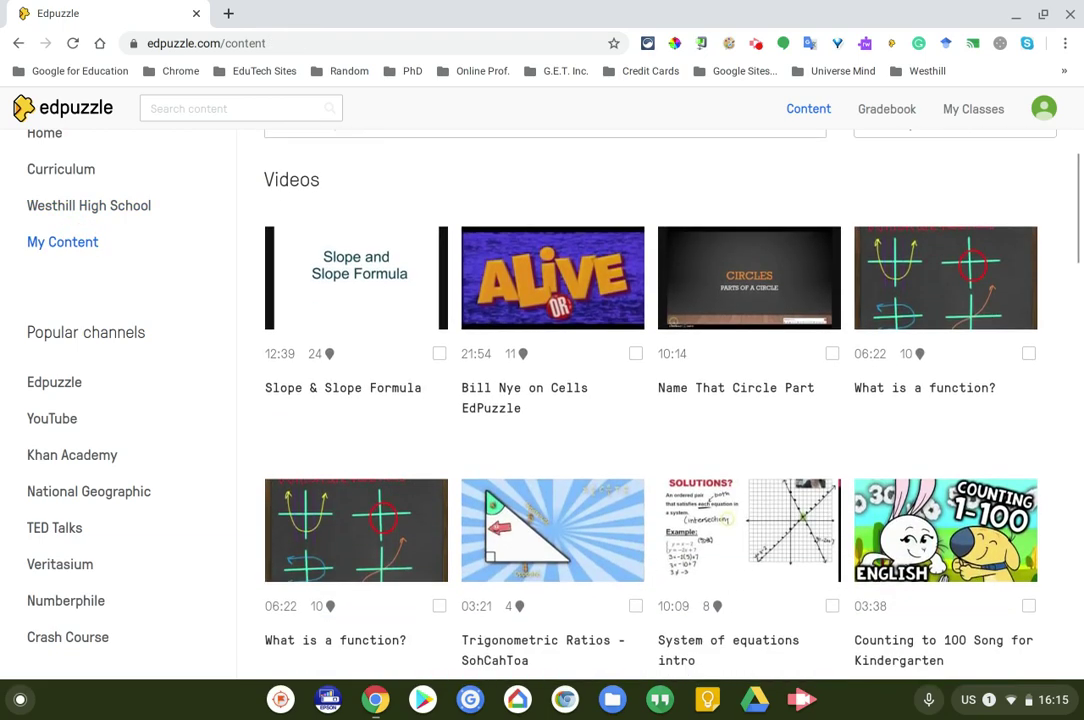
{"action": "scroll", "coordinate": [651, 323], "scroll_direction": "down", "scroll_amount": 3}
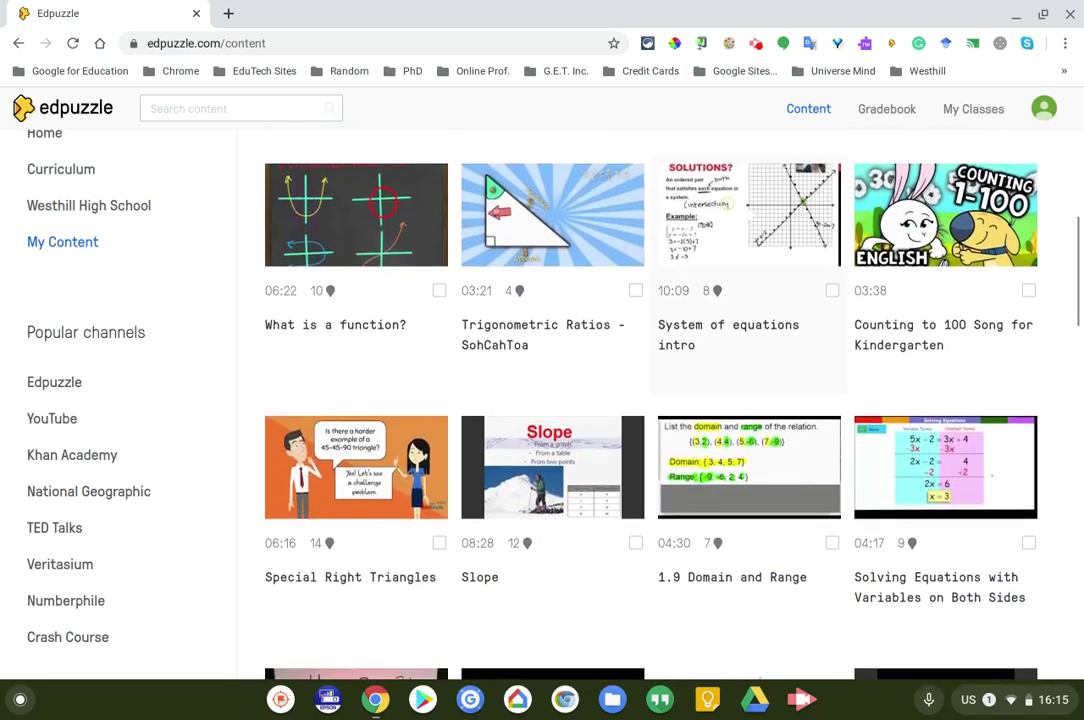
{"action": "scroll", "coordinate": [651, 323], "scroll_direction": "down", "scroll_amount": 2}
{"action": "scroll", "coordinate": [570, 343], "scroll_direction": "down", "scroll_amount": 2}
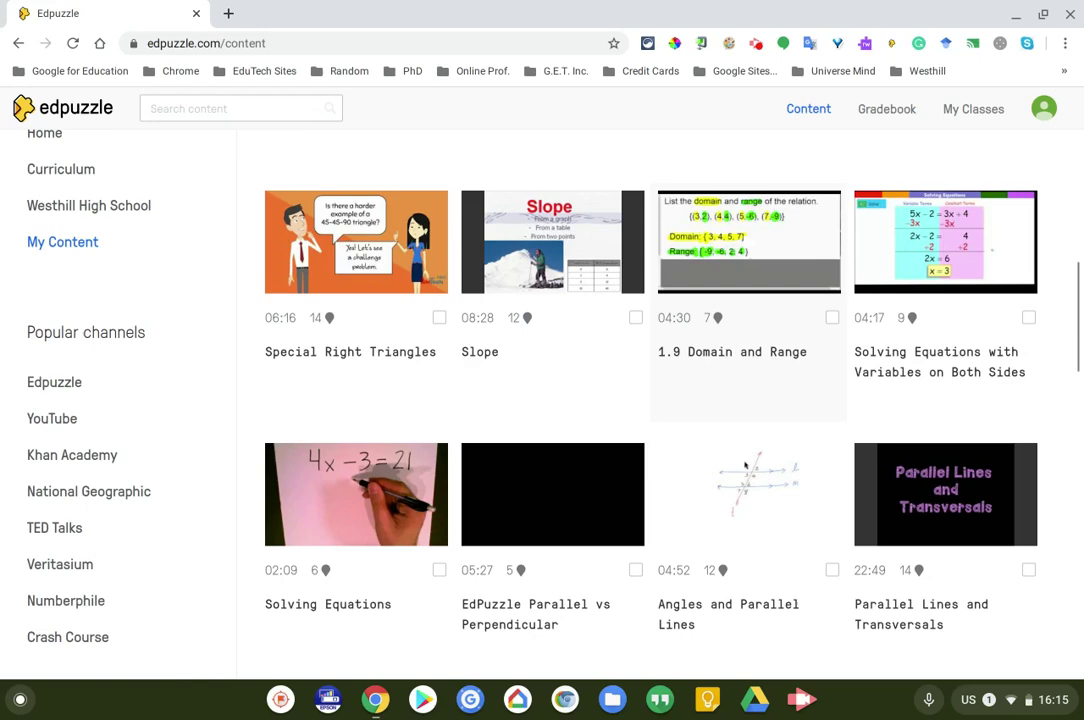
{"action": "scroll", "coordinate": [651, 400], "scroll_direction": "down", "scroll_amount": 2}
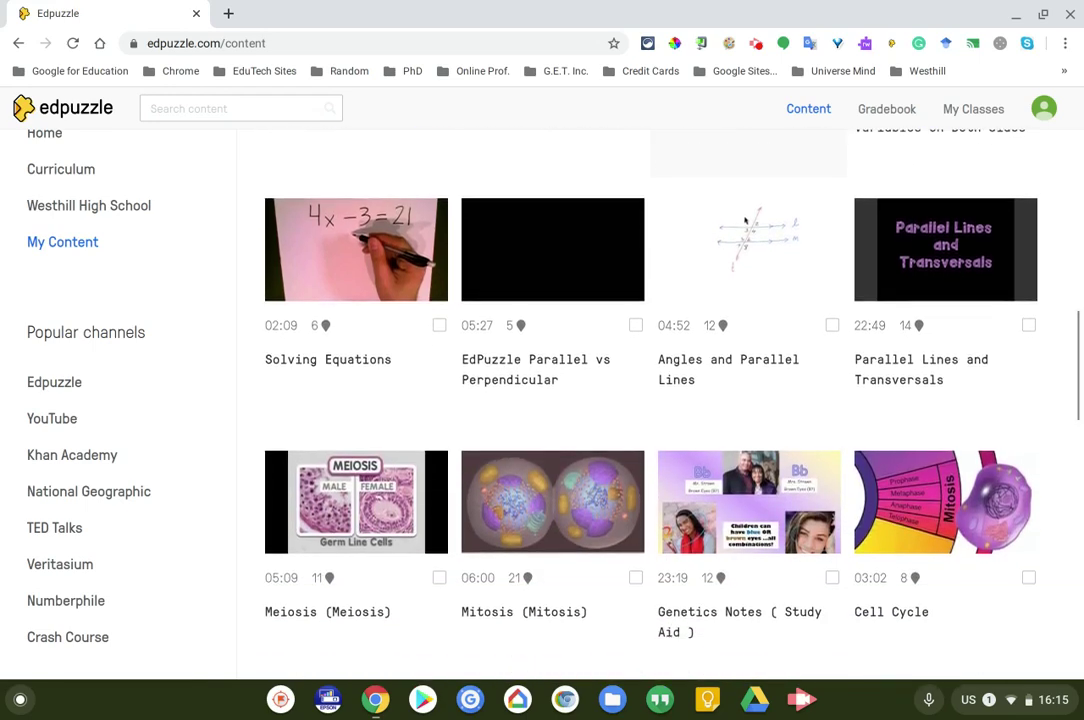
{"action": "scroll", "coordinate": [745, 176], "scroll_direction": "down", "scroll_amount": 2}
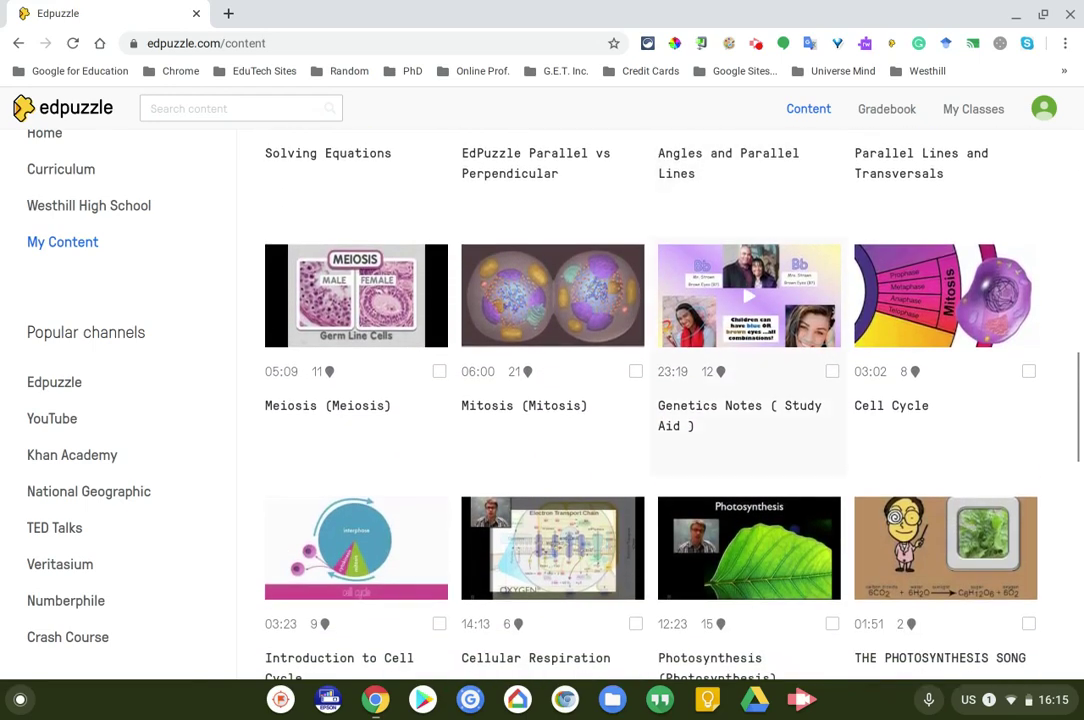
{"action": "scroll", "coordinate": [749, 350], "scroll_direction": "down", "scroll_amount": 2}
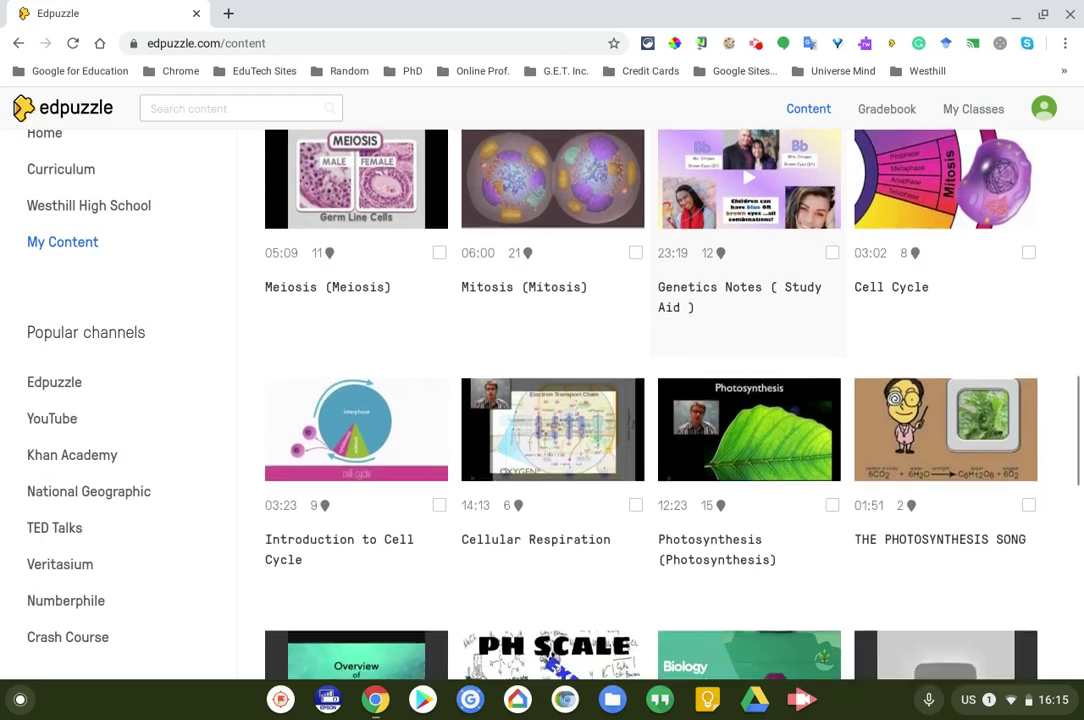
{"action": "scroll", "coordinate": [749, 350], "scroll_direction": "up", "scroll_amount": 12}
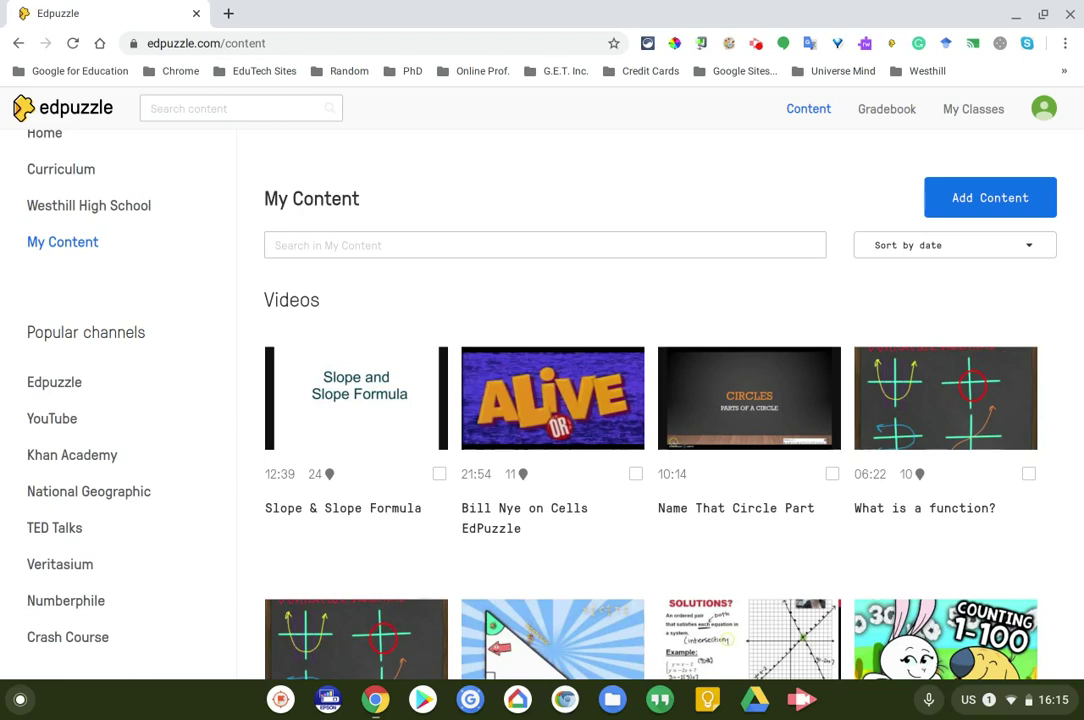
{"action": "scroll", "coordinate": [105, 289], "scroll_direction": "up", "scroll_amount": 2}
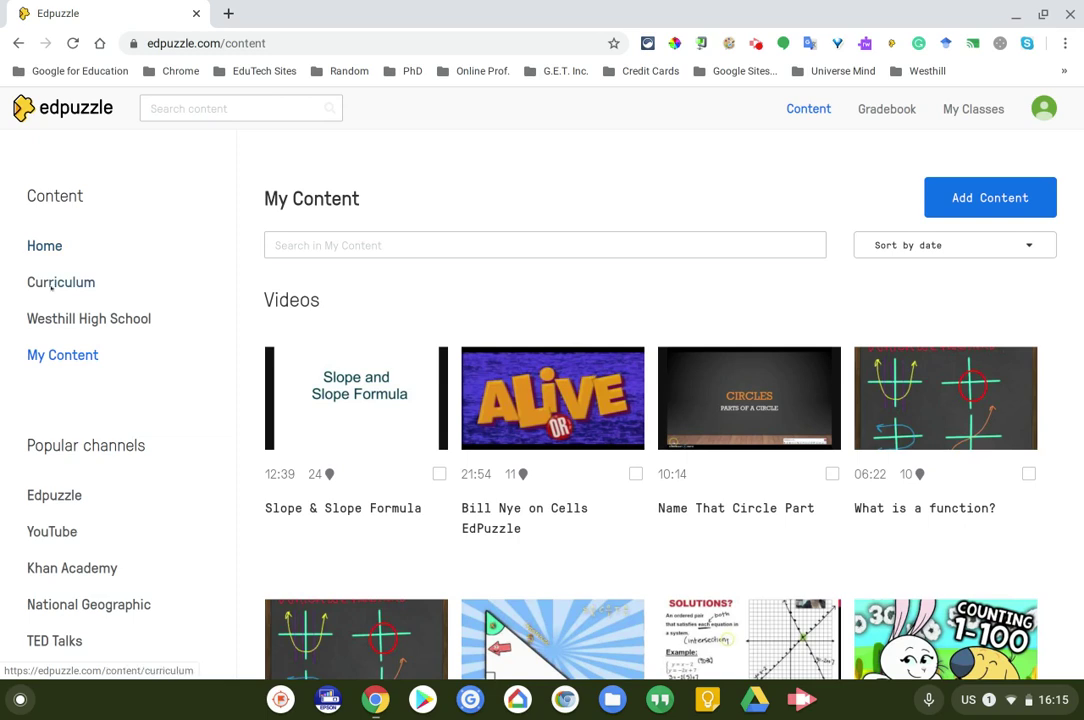
{"action": "left_click", "coordinate": [43, 246]}
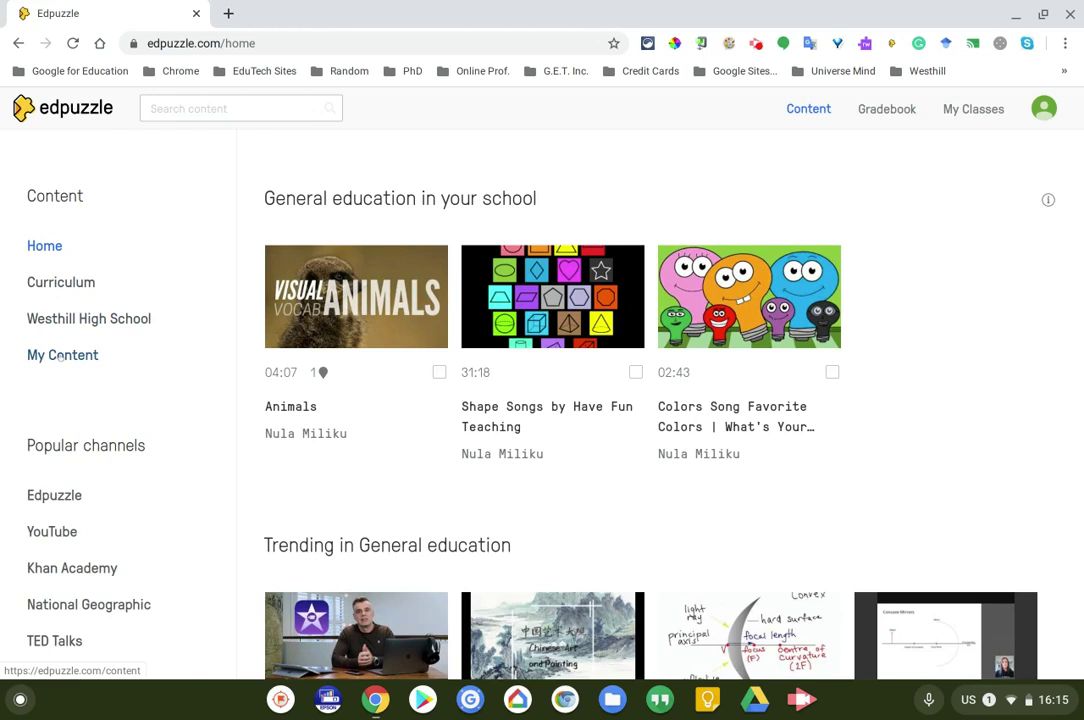
Search Edpuzzle for 'addition' videos using the 'add' suggestion.
{"action": "left_click", "coordinate": [173, 105]}
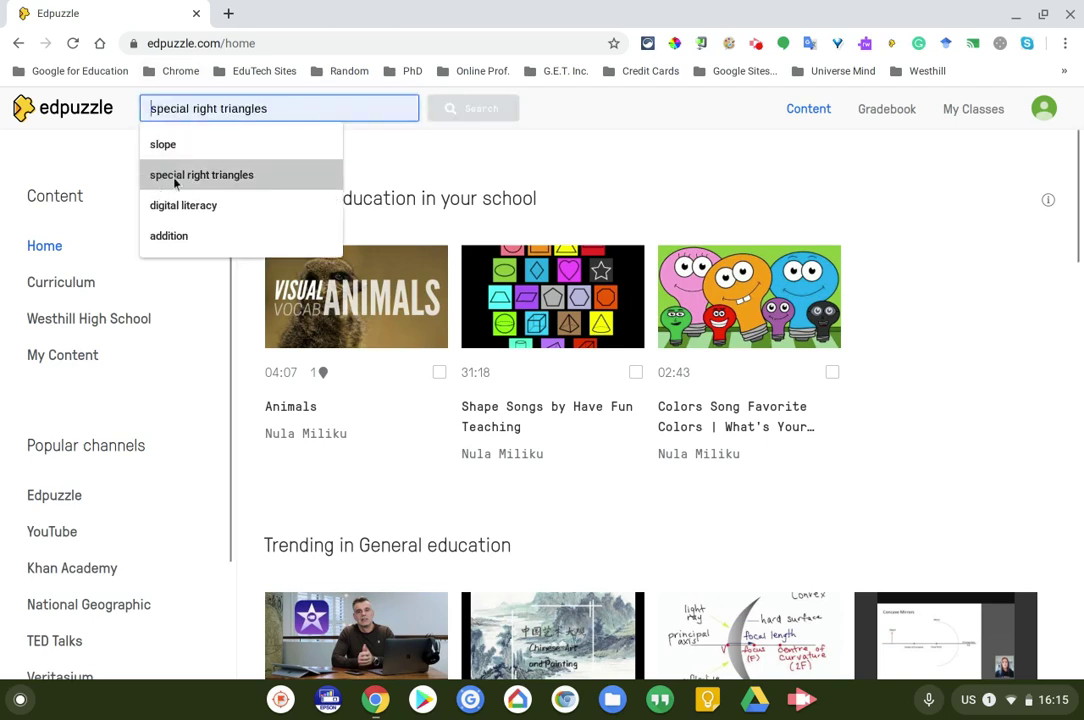
{"action": "type", "text": "addition"}
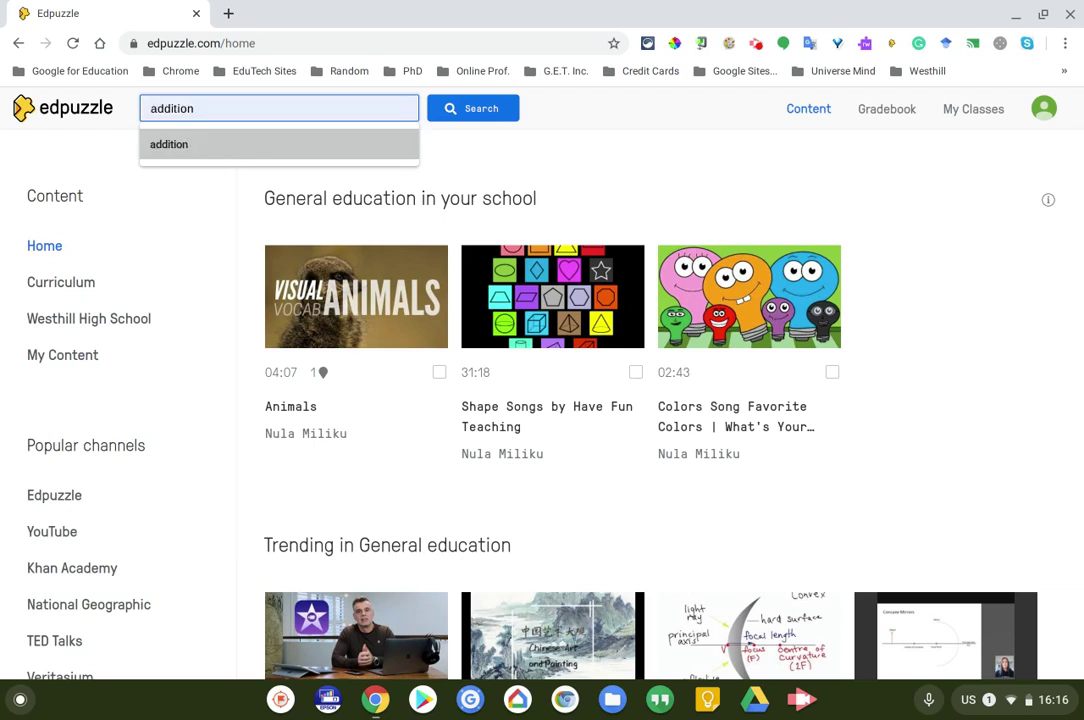
{"action": "left_click", "coordinate": [478, 108]}
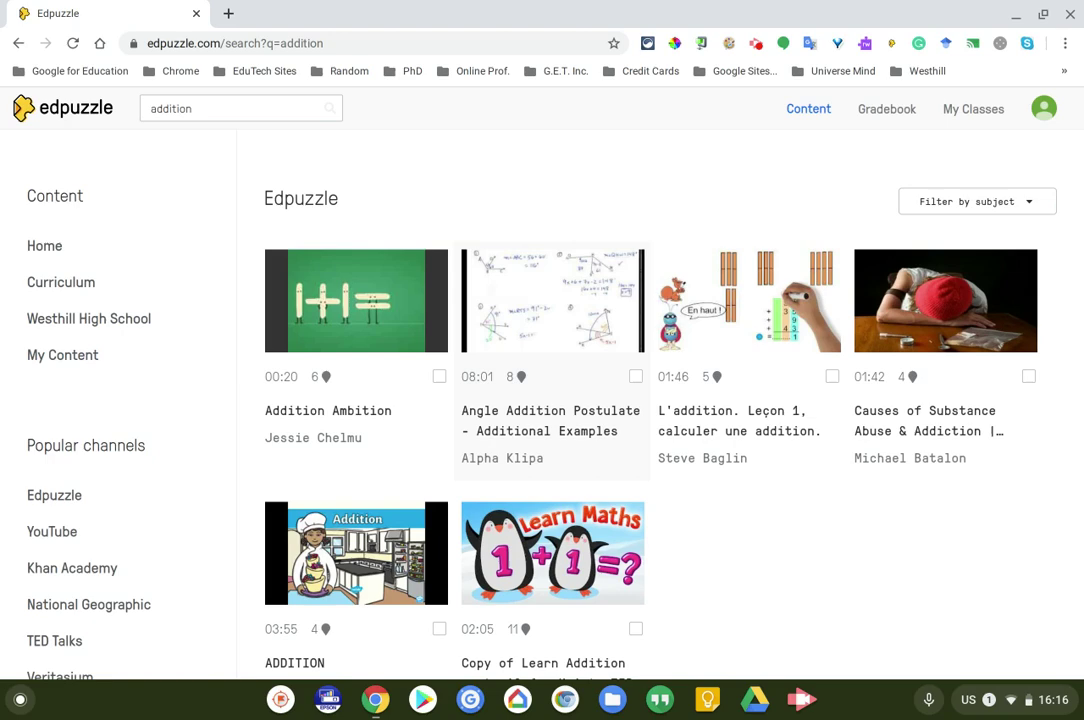
Open 'Angle Addition Postulate - Additional Examples' and review its five multiple-choice questions.
{"action": "left_click", "coordinate": [501, 263]}
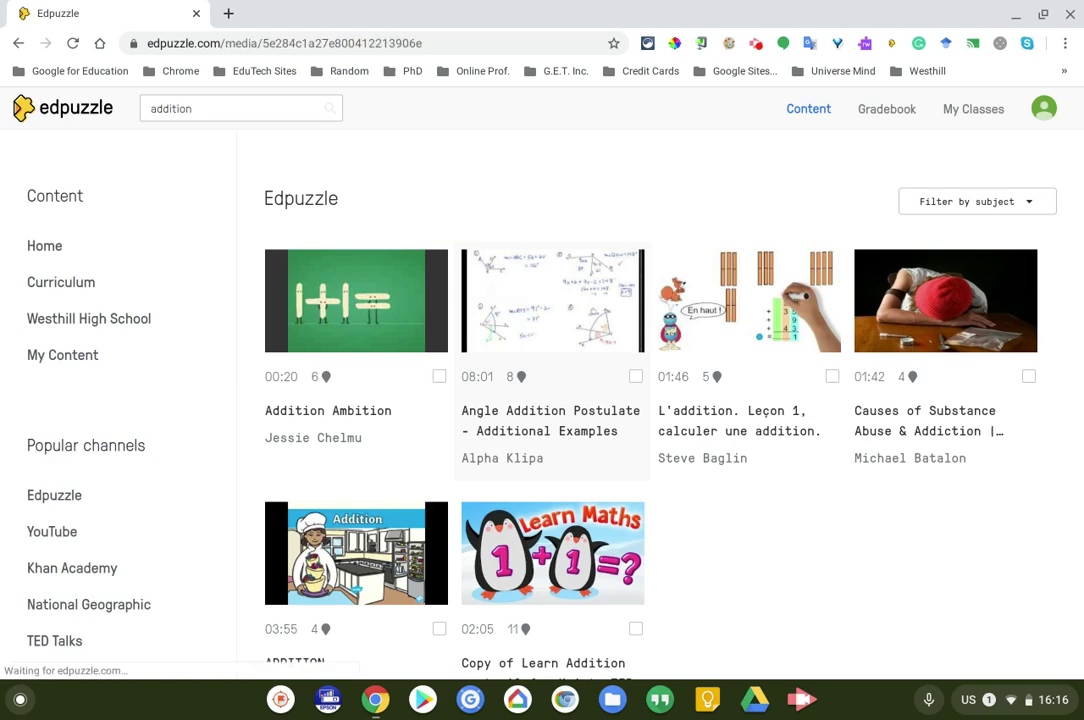
{"action": "scroll", "coordinate": [772, 318], "scroll_direction": "down", "scroll_amount": 2}
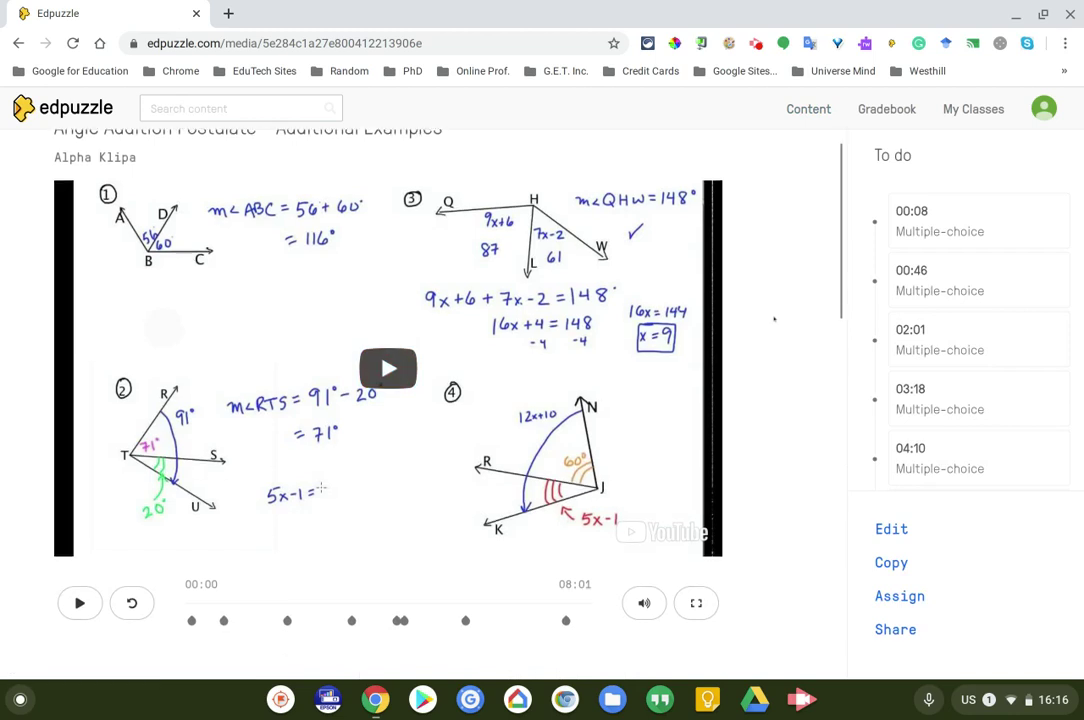
{"action": "scroll", "coordinate": [774, 319], "scroll_direction": "up", "scroll_amount": 1}
{"action": "scroll", "coordinate": [774, 318], "scroll_direction": "up", "scroll_amount": 1}
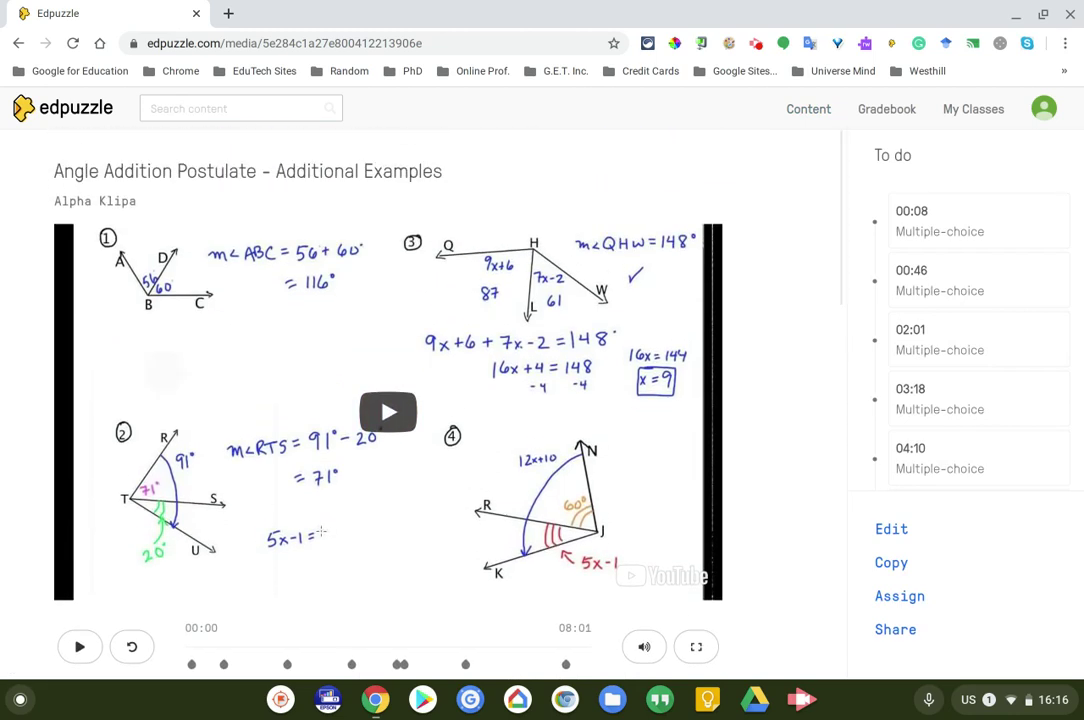
{"action": "scroll", "coordinate": [774, 318], "scroll_direction": "down", "scroll_amount": 1}
{"action": "scroll", "coordinate": [774, 318], "scroll_direction": "up", "scroll_amount": 1}
{"action": "scroll", "coordinate": [420, 380], "scroll_direction": "down", "scroll_amount": 1}
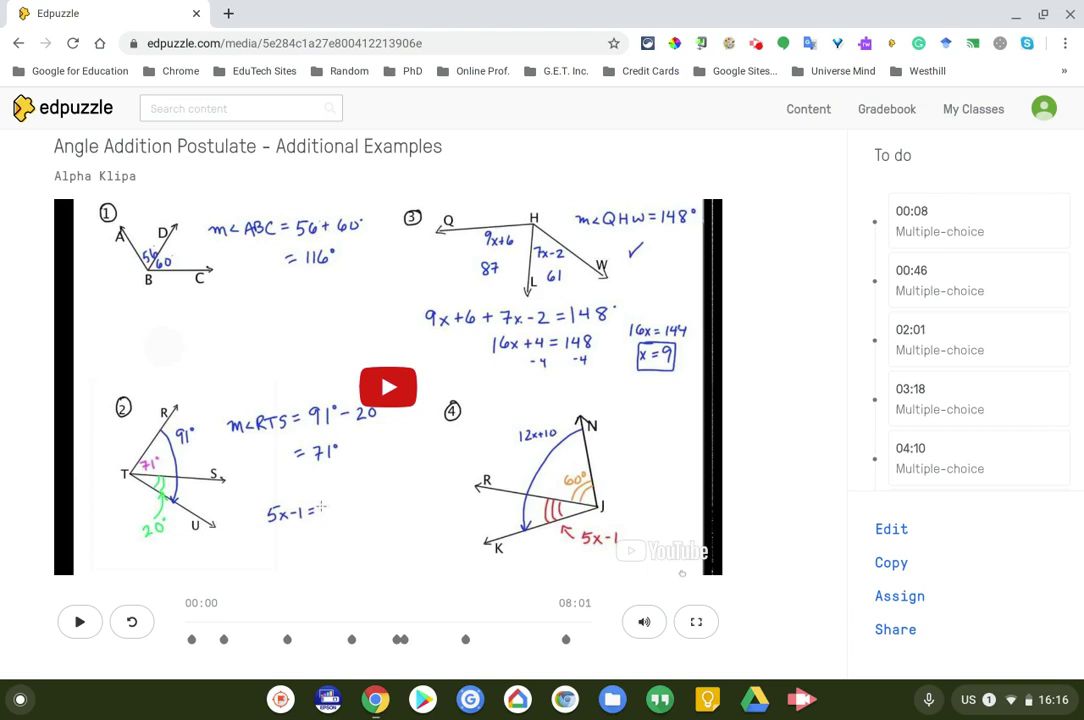
{"action": "scroll", "coordinate": [793, 439], "scroll_direction": "down", "scroll_amount": 1}
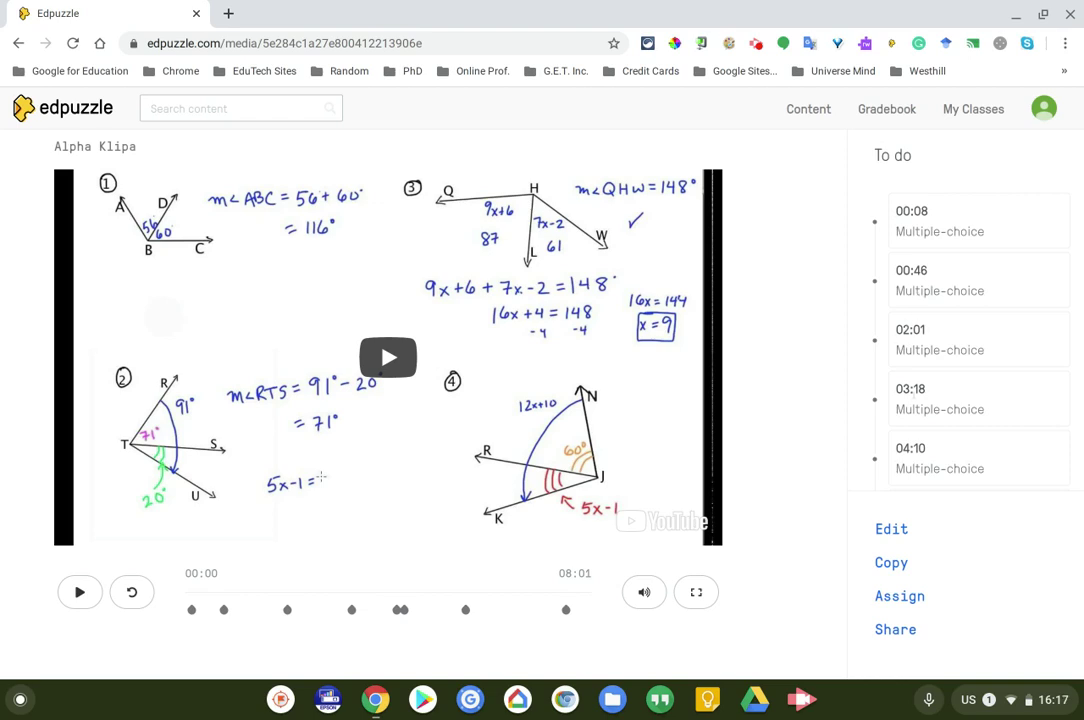
{"action": "scroll", "coordinate": [960, 340], "scroll_direction": "down", "scroll_amount": 2}
{"action": "scroll", "coordinate": [960, 340], "scroll_direction": "up", "scroll_amount": 2}
{"action": "scroll", "coordinate": [815, 288], "scroll_direction": "down", "scroll_amount": 1}
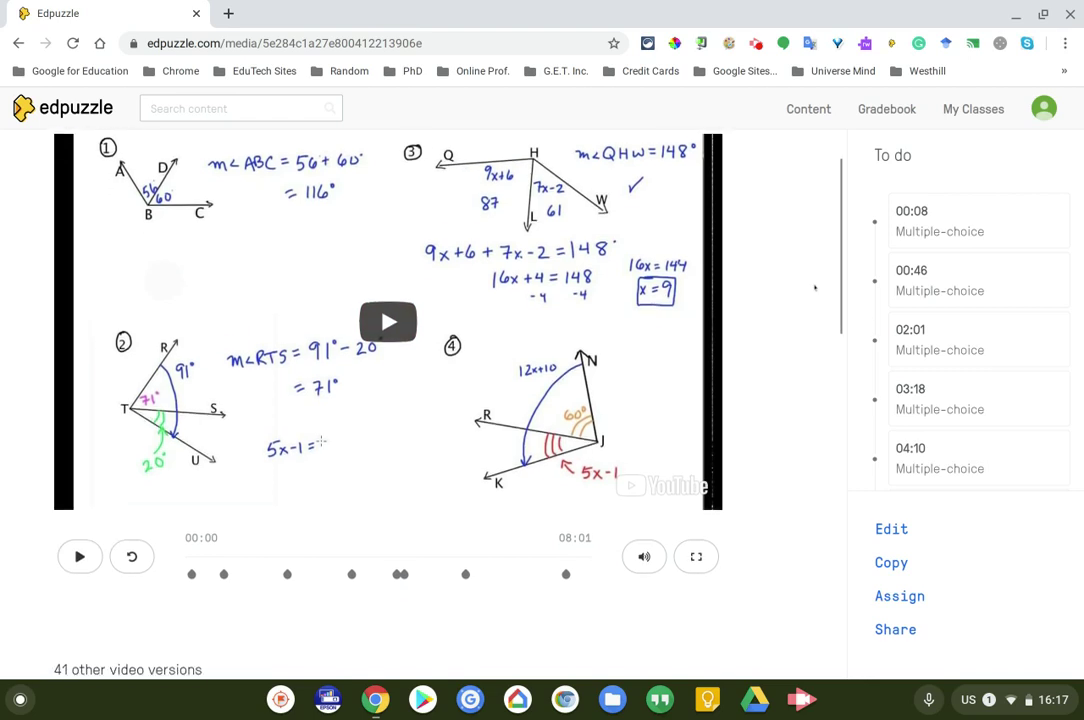
{"action": "scroll", "coordinate": [815, 288], "scroll_direction": "up", "scroll_amount": 1}
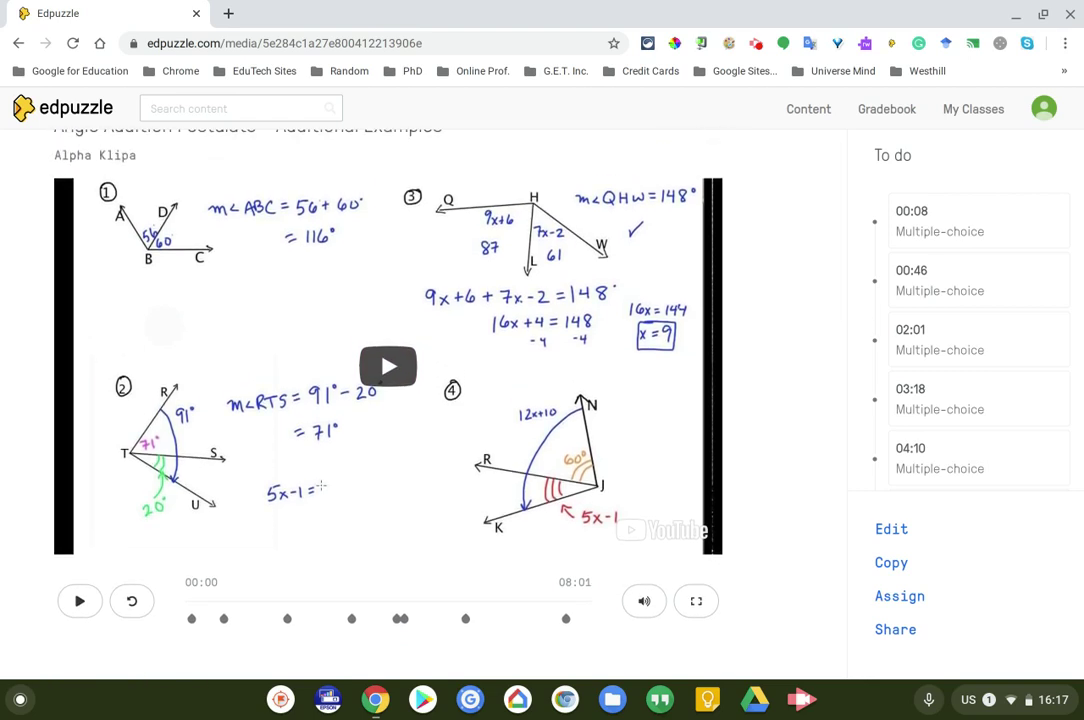
{"action": "scroll", "coordinate": [955, 275], "scroll_direction": "down", "scroll_amount": 2}
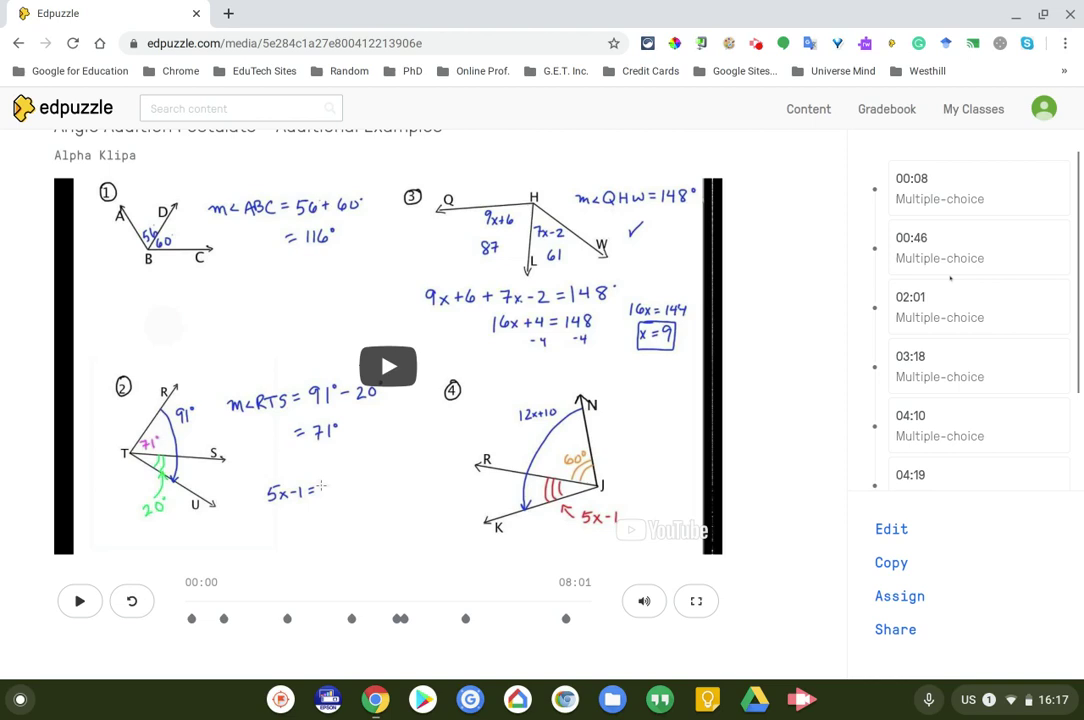
{"action": "scroll", "coordinate": [950, 279], "scroll_direction": "up", "scroll_amount": 2}
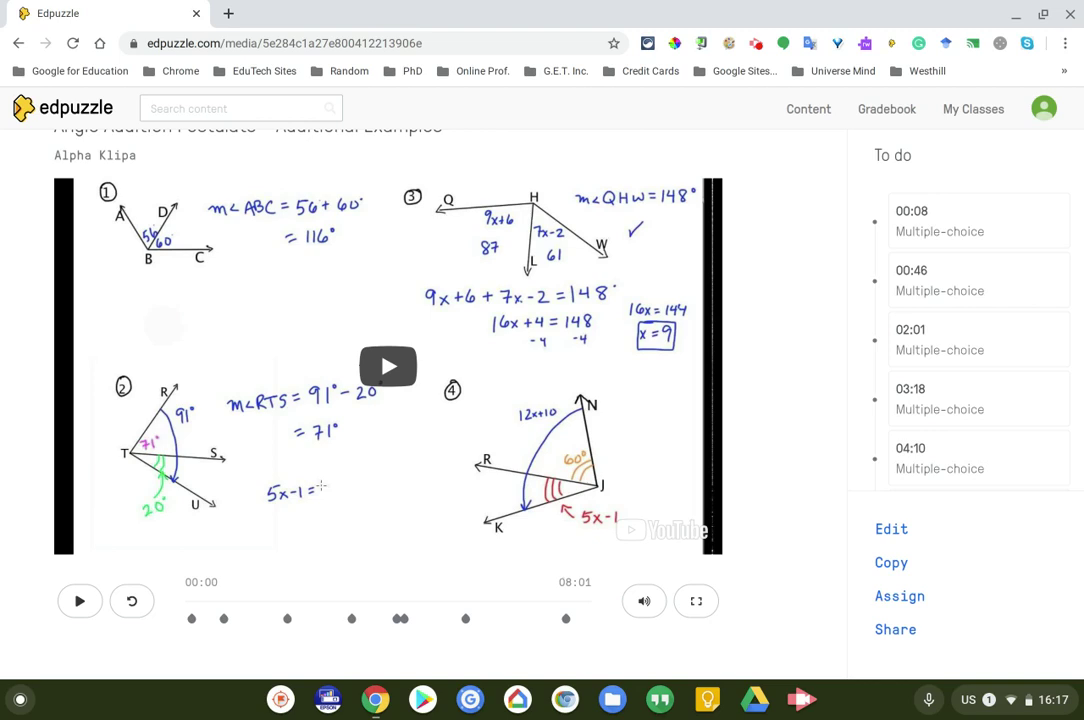
{"action": "scroll", "coordinate": [1003, 440], "scroll_direction": "down", "scroll_amount": 2}
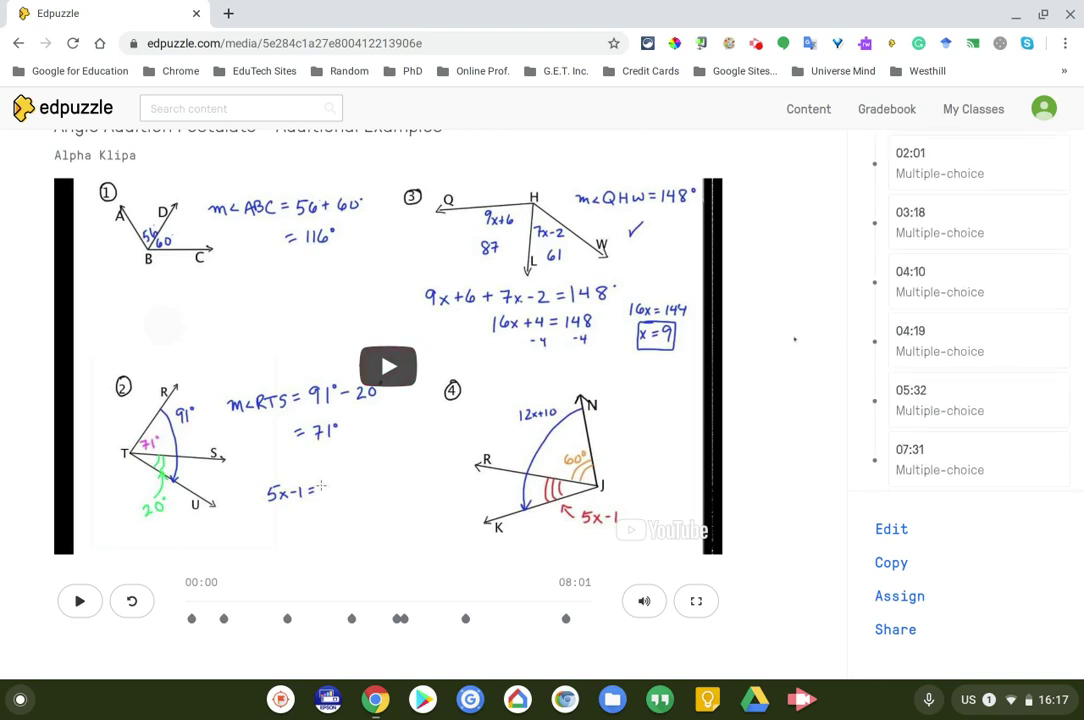
{"action": "scroll", "coordinate": [384, 370], "scroll_direction": "up", "scroll_amount": 1}
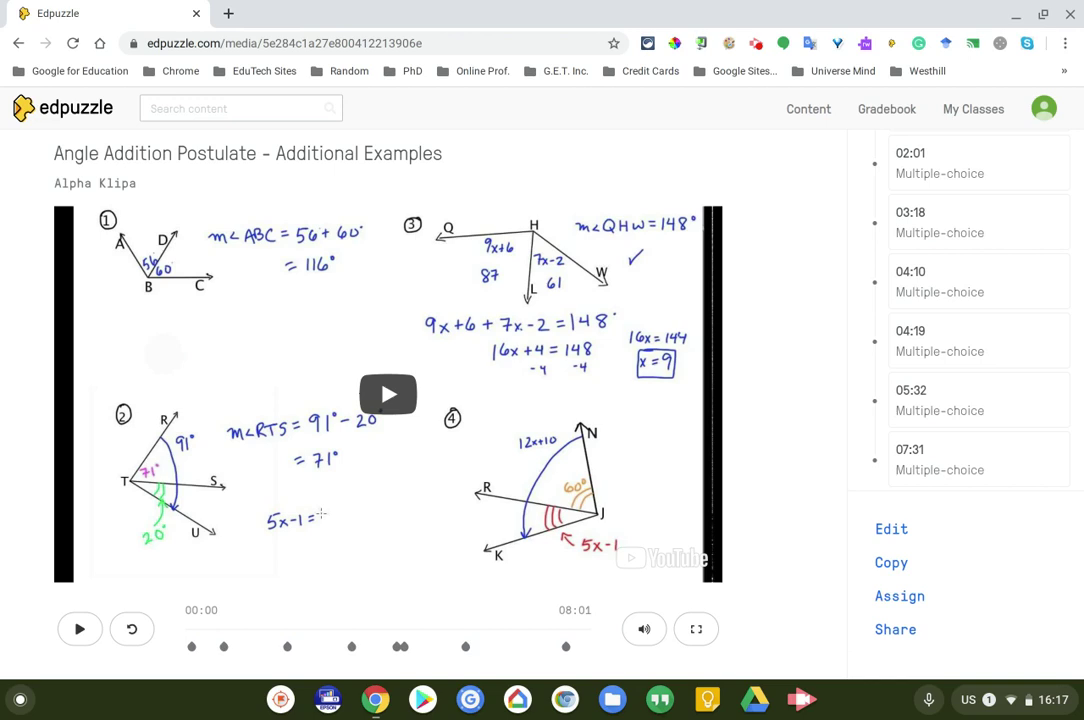
{"action": "scroll", "coordinate": [496, 353], "scroll_direction": "down", "scroll_amount": 1}
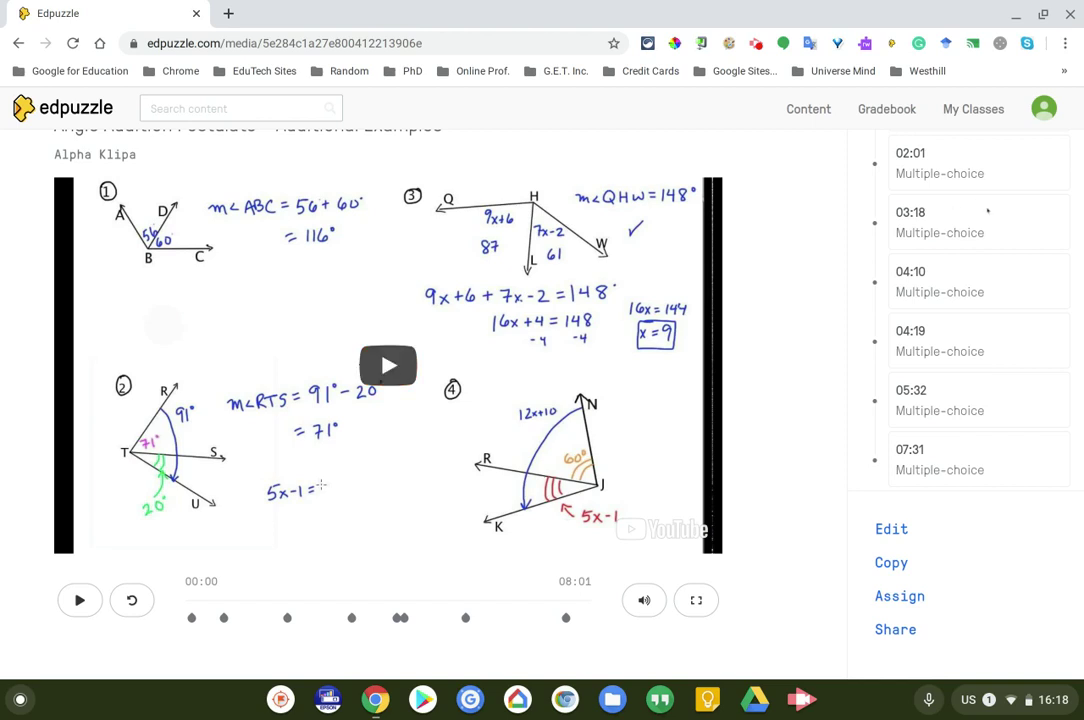
{"action": "scroll", "coordinate": [940, 210], "scroll_direction": "up", "scroll_amount": 3}
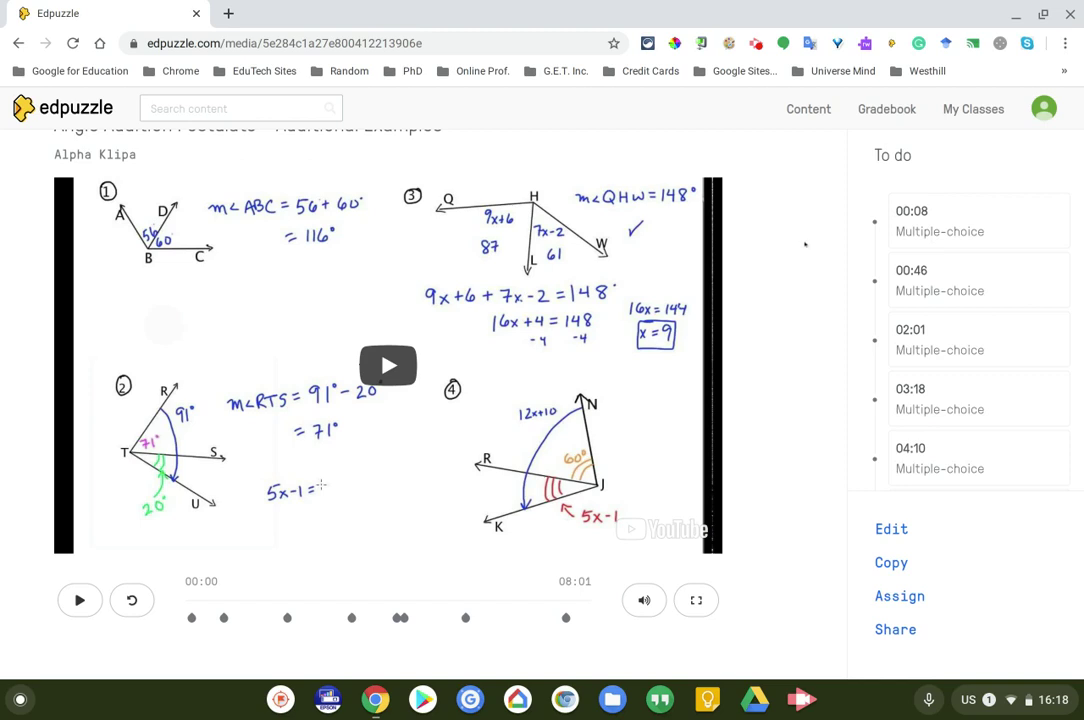
{"action": "scroll", "coordinate": [805, 243], "scroll_direction": "up", "scroll_amount": 1}
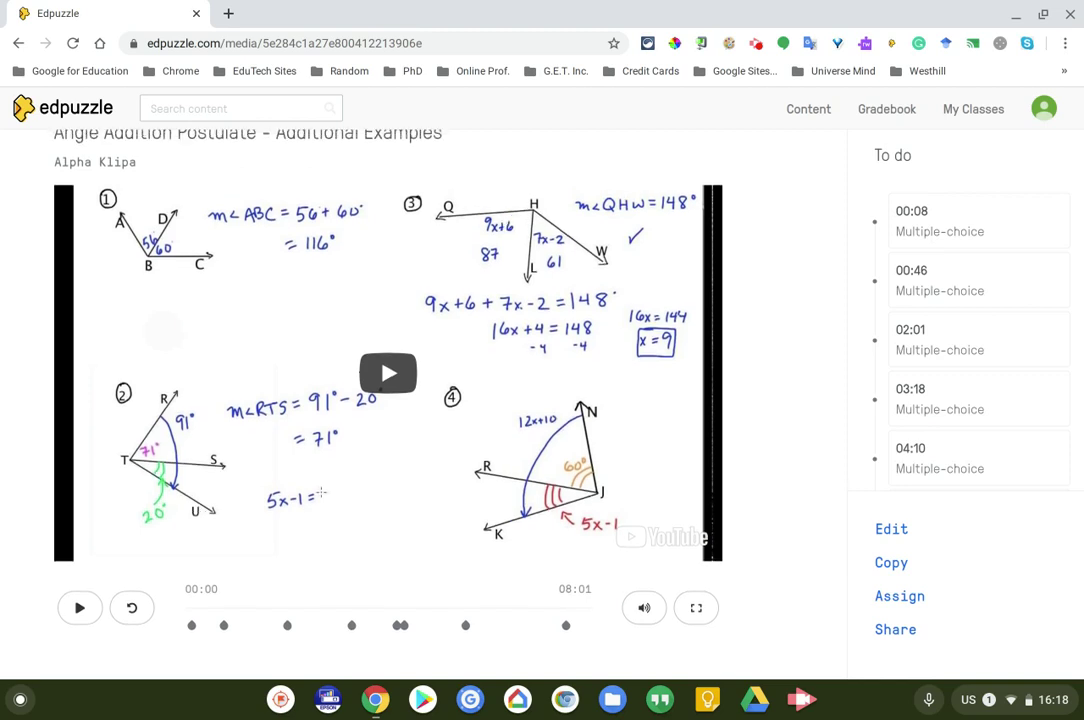
{"action": "scroll", "coordinate": [396, 356], "scroll_direction": "down", "scroll_amount": 1}
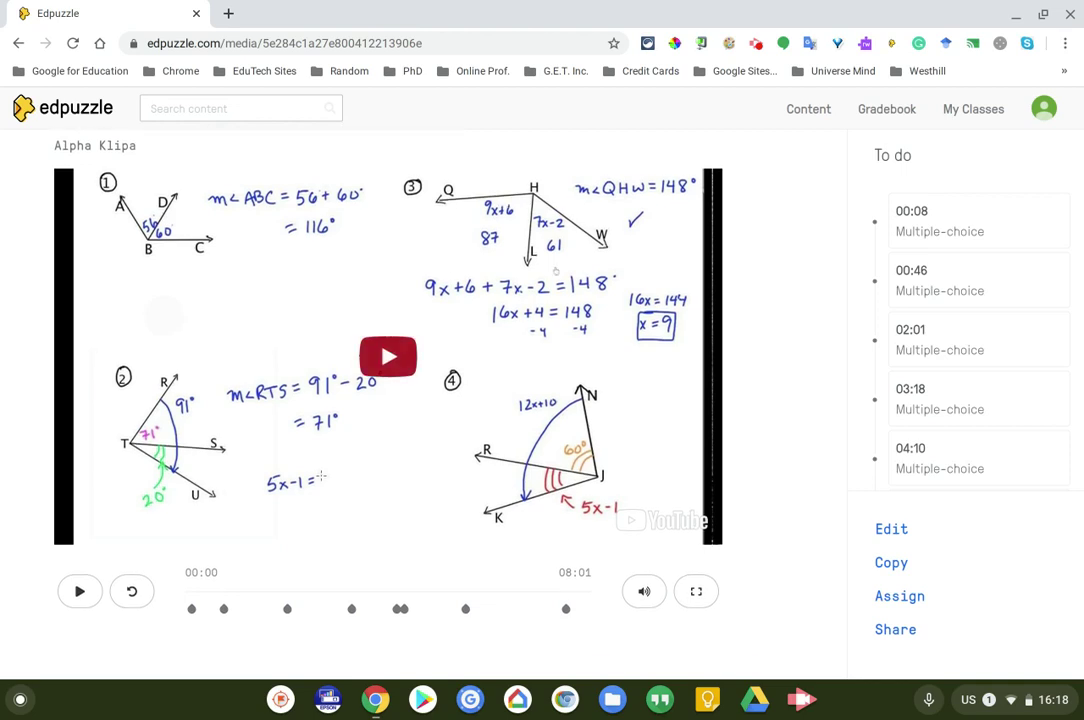
Play the angle addition video until its first 'Angle Addition Practice' question appears.
{"action": "left_click", "coordinate": [396, 356]}
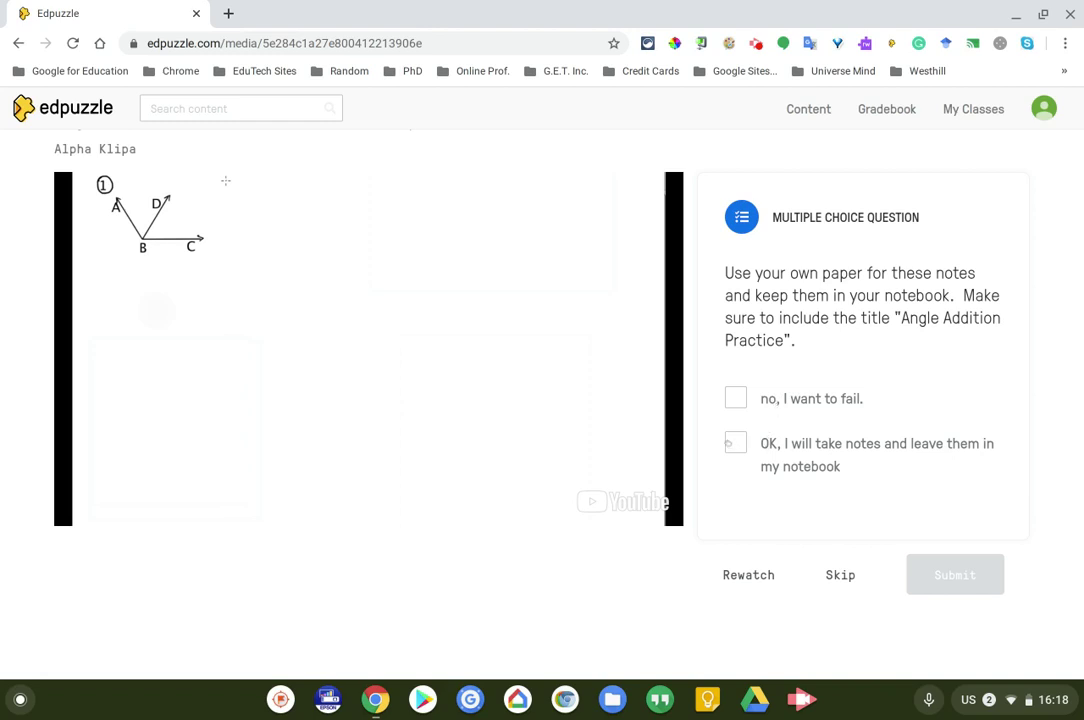
Answer the first question with 'OK, I will take notes…', score 100/100, and resume the video.
{"action": "left_click", "coordinate": [735, 443]}
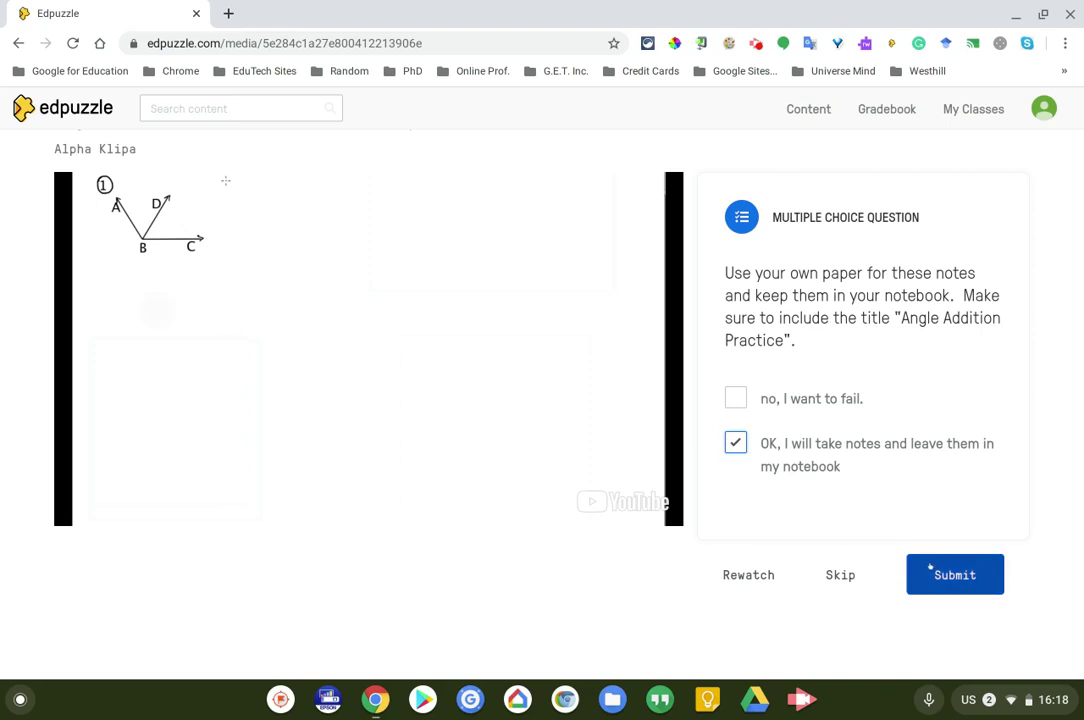
{"action": "left_click", "coordinate": [952, 582]}
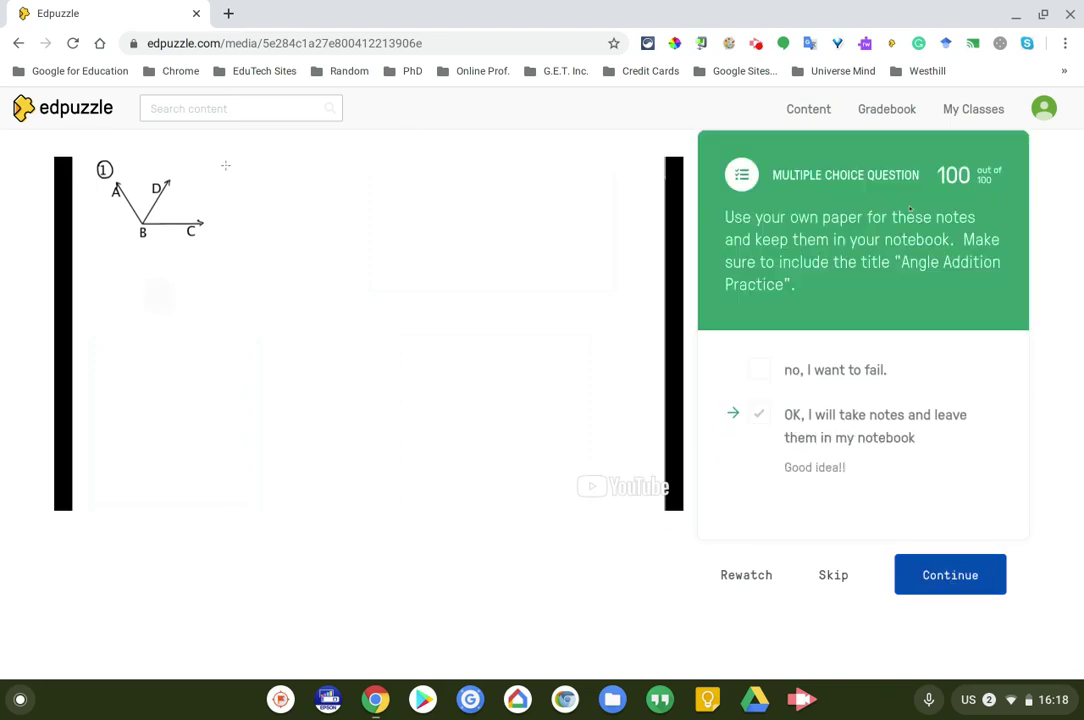
{"action": "scroll", "coordinate": [880, 235], "scroll_direction": "up", "scroll_amount": 1}
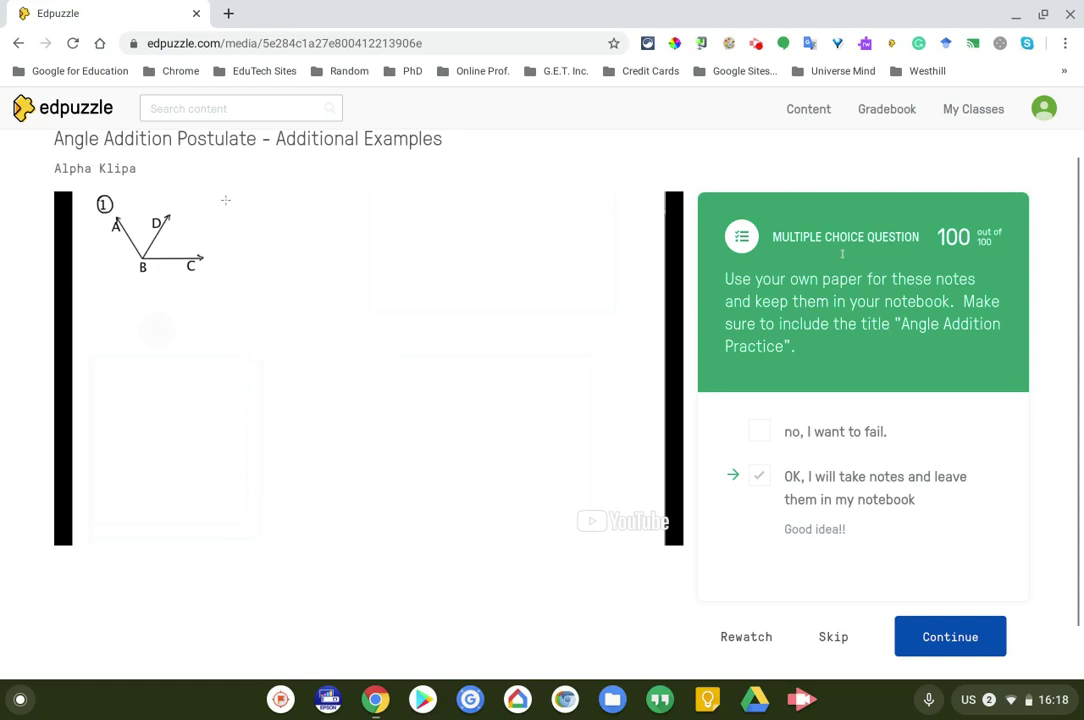
{"action": "scroll", "coordinate": [842, 254], "scroll_direction": "down", "scroll_amount": 1}
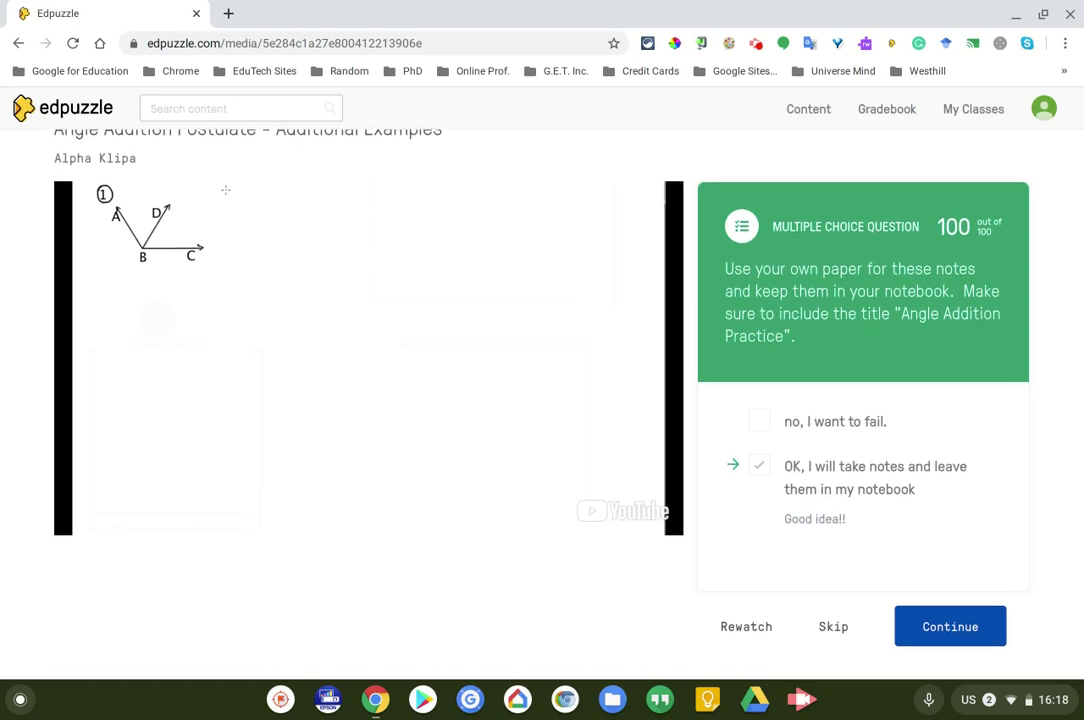
{"action": "scroll", "coordinate": [540, 330], "scroll_direction": "down", "scroll_amount": 1}
{"action": "scroll", "coordinate": [540, 330], "scroll_direction": "up", "scroll_amount": 1}
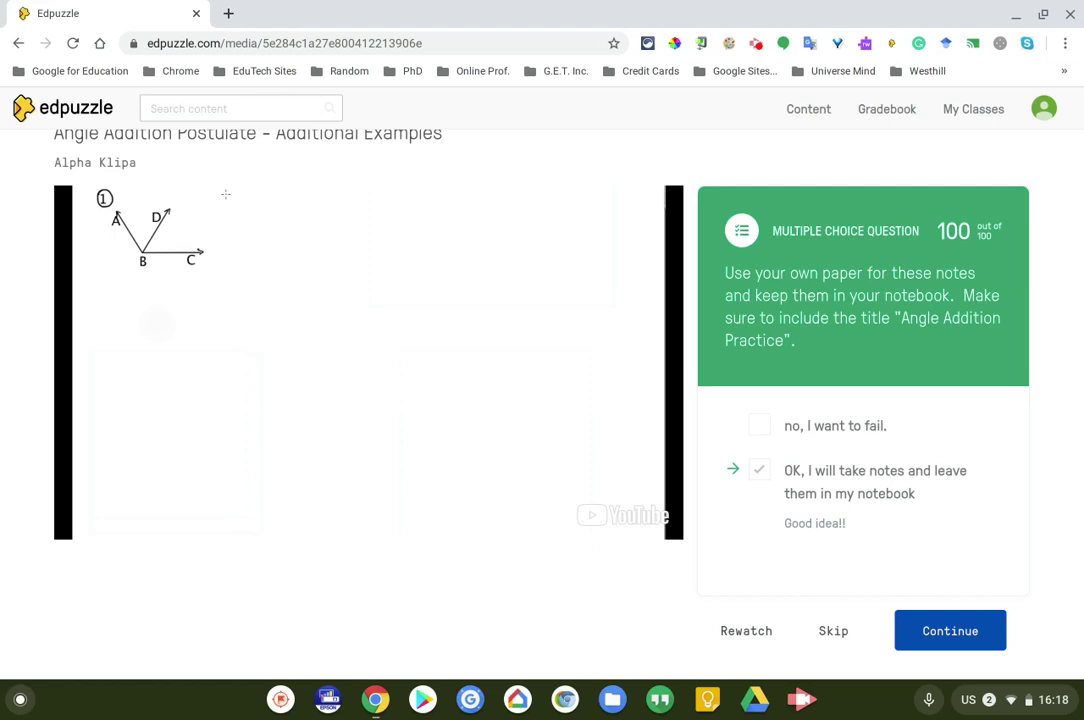
{"action": "scroll", "coordinate": [540, 340], "scroll_direction": "up", "scroll_amount": 1}
{"action": "scroll", "coordinate": [540, 340], "scroll_direction": "down", "scroll_amount": 1}
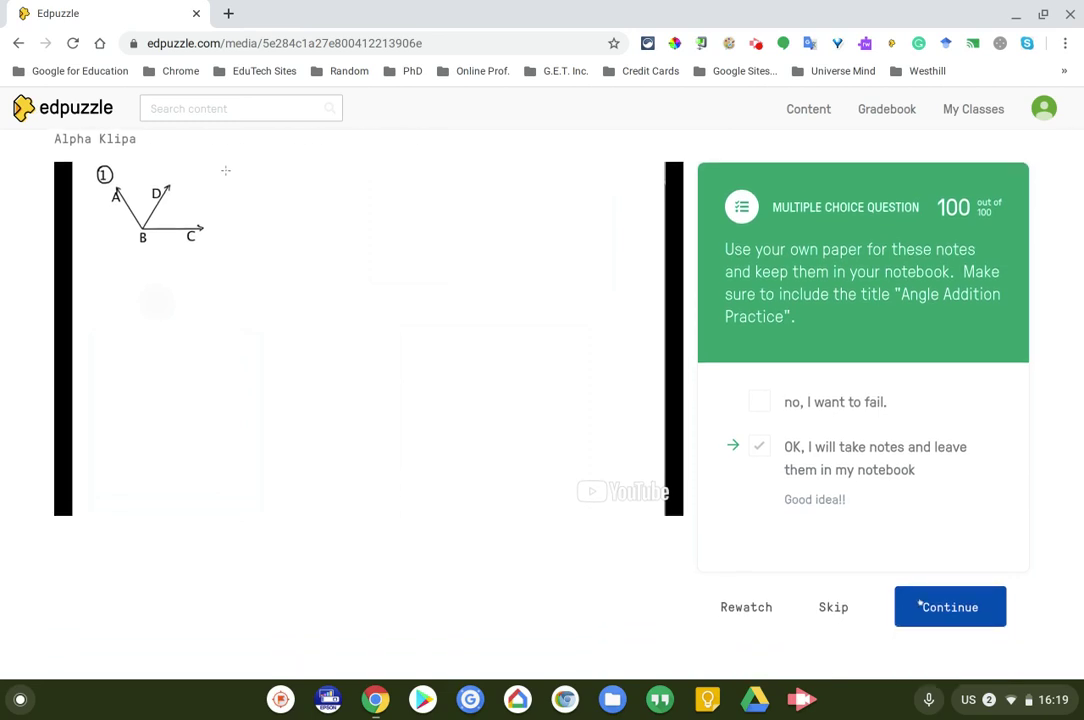
{"action": "left_click", "coordinate": [920, 605]}
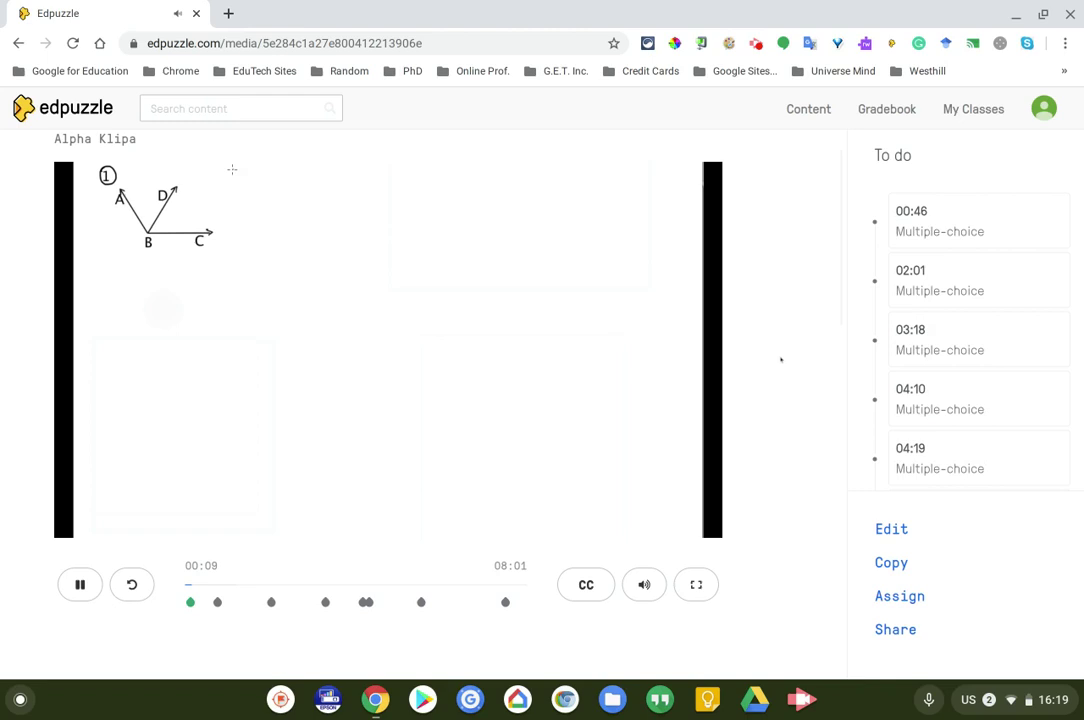
Pause the video at 00:35, where the 56 and 60 angle labels appear on the diagram.
{"action": "scroll", "coordinate": [781, 359], "scroll_direction": "up", "scroll_amount": 1}
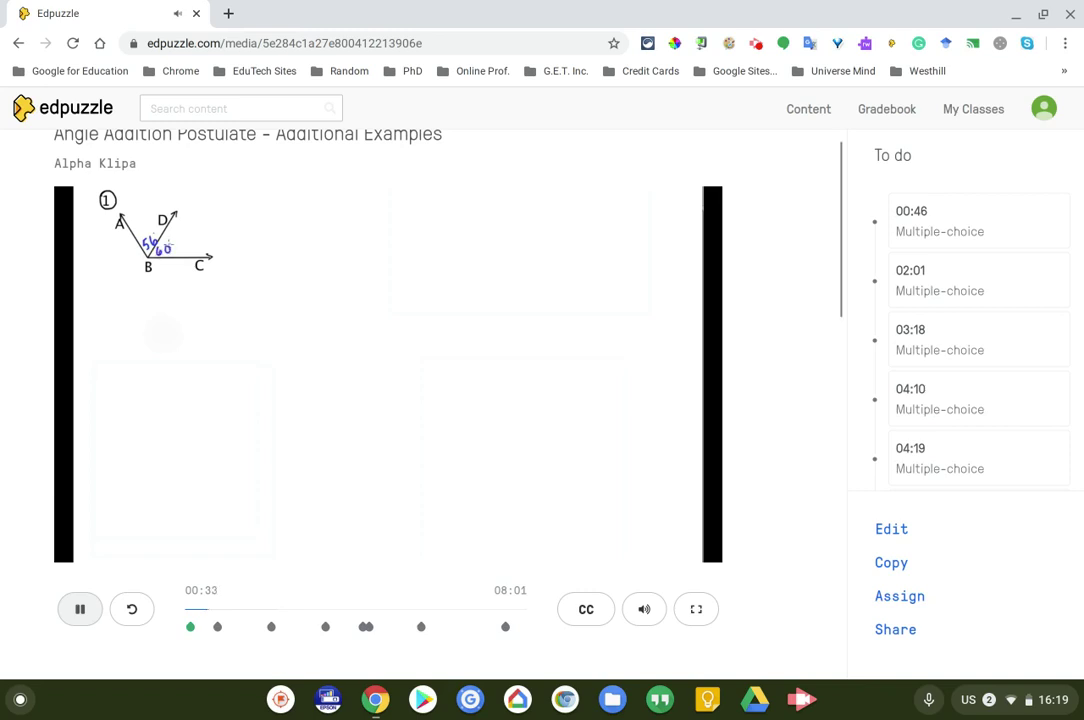
{"action": "left_click", "coordinate": [305, 525]}
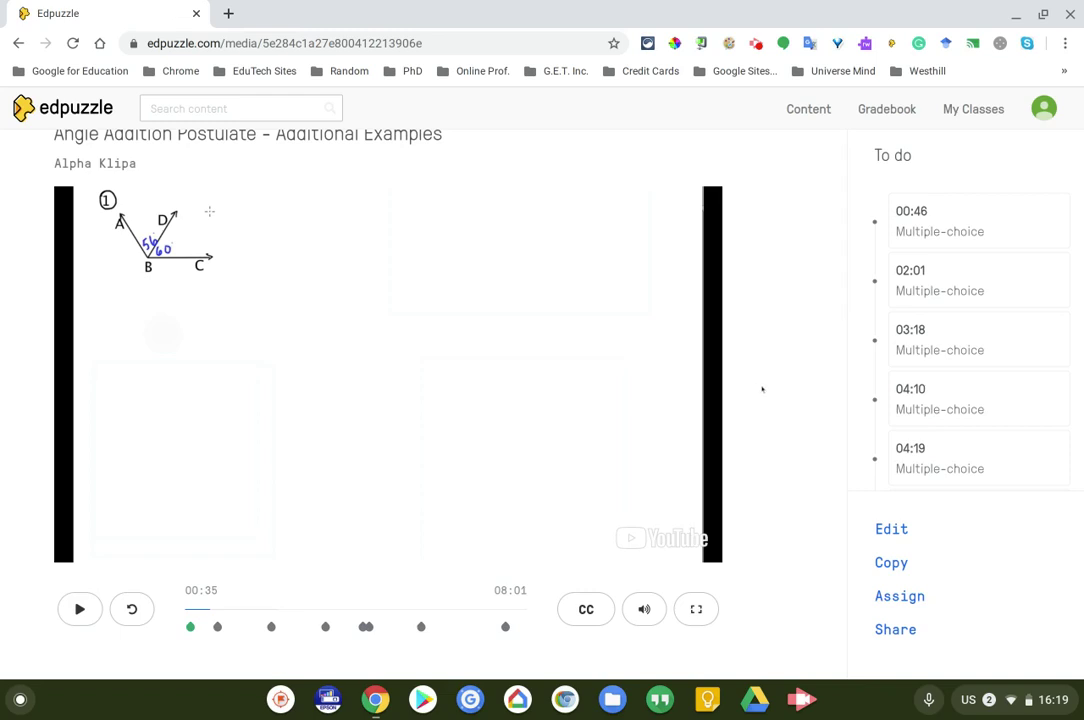
{"action": "scroll", "coordinate": [400, 350], "scroll_direction": "down", "scroll_amount": 1}
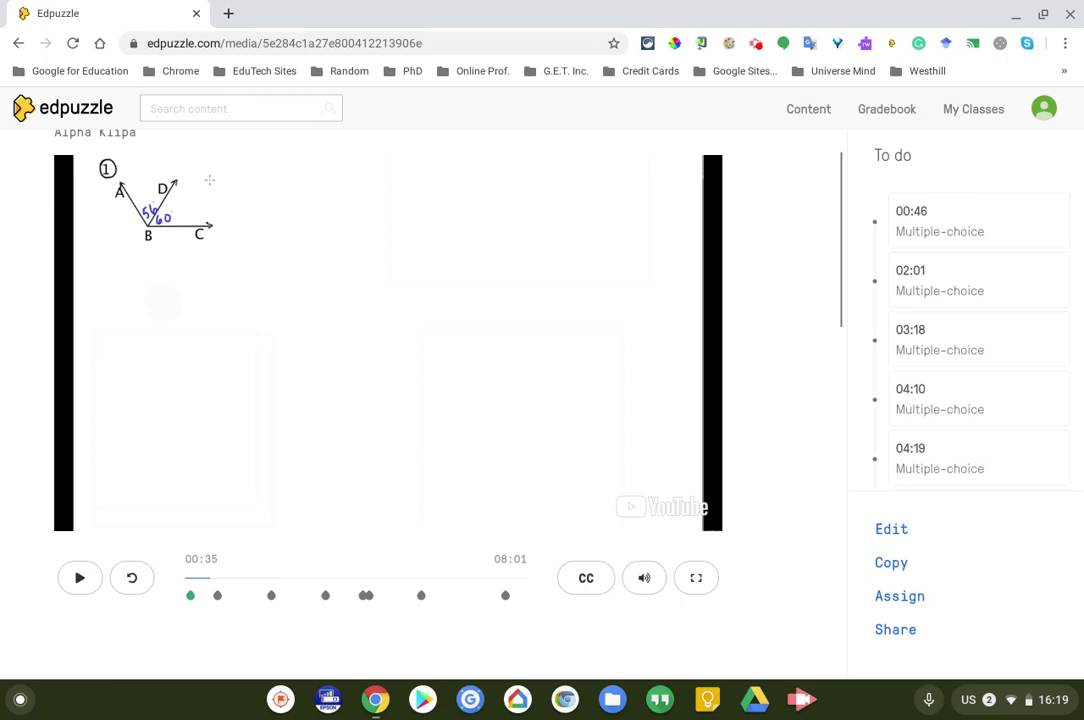
{"action": "scroll", "coordinate": [400, 350], "scroll_direction": "up", "scroll_amount": 1}
{"action": "scroll", "coordinate": [380, 350], "scroll_direction": "up", "scroll_amount": 1}
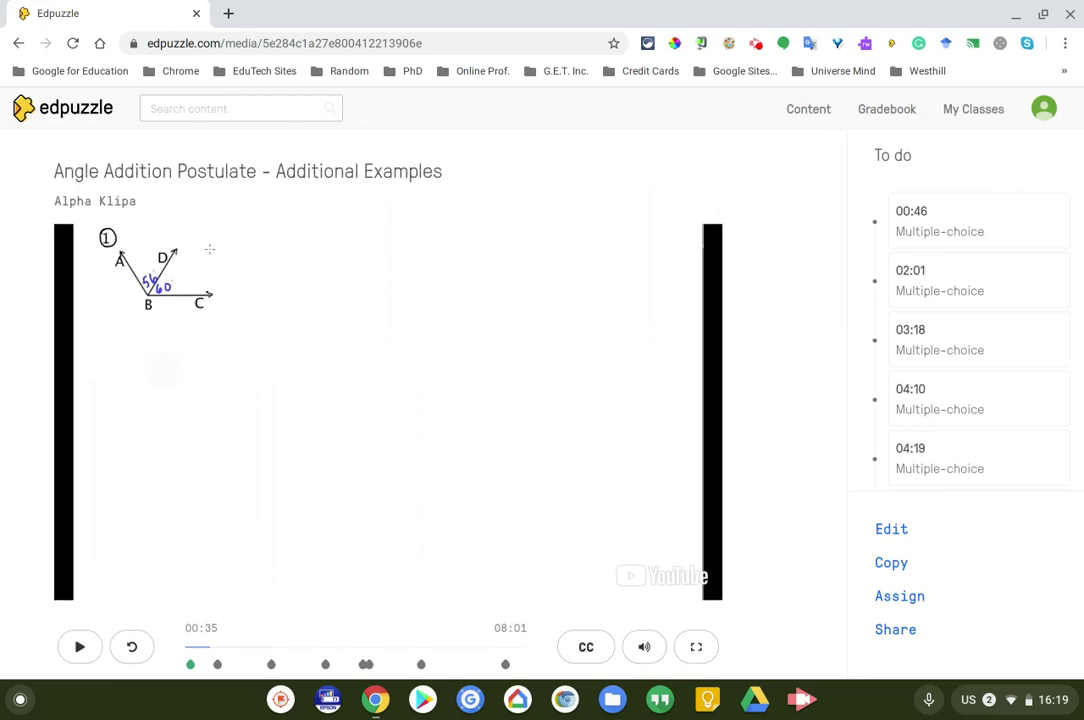
{"action": "scroll", "coordinate": [380, 350], "scroll_direction": "down", "scroll_amount": 1}
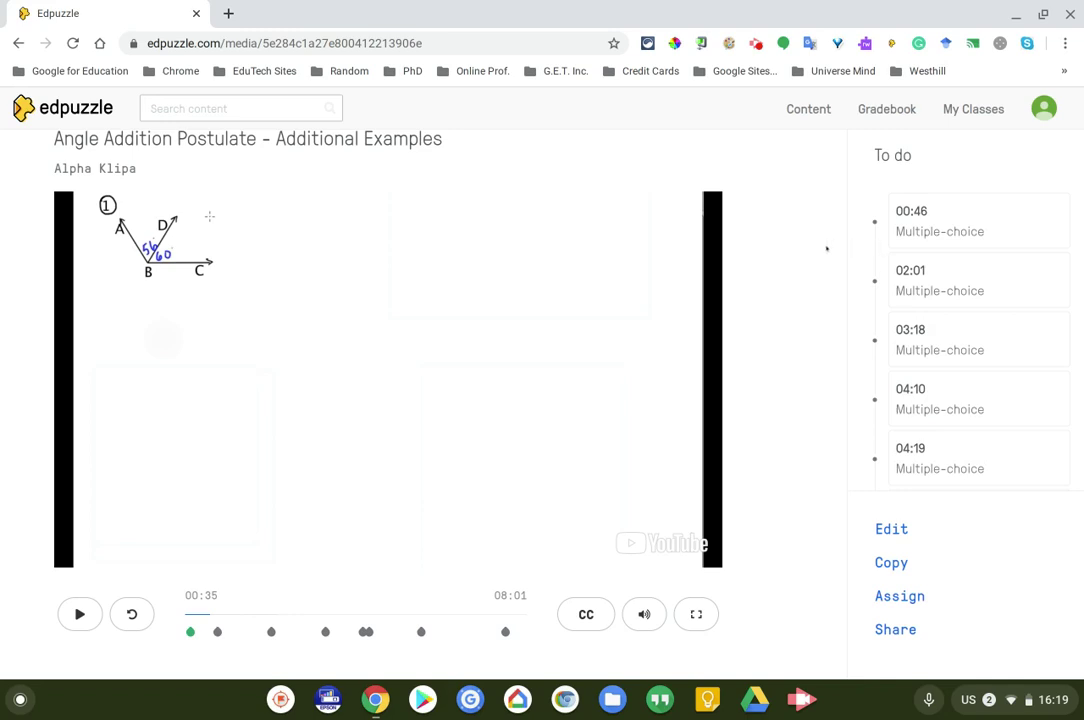
{"action": "scroll", "coordinate": [760, 230], "scroll_direction": "down", "scroll_amount": 1}
{"action": "scroll", "coordinate": [826, 248], "scroll_direction": "up", "scroll_amount": 1}
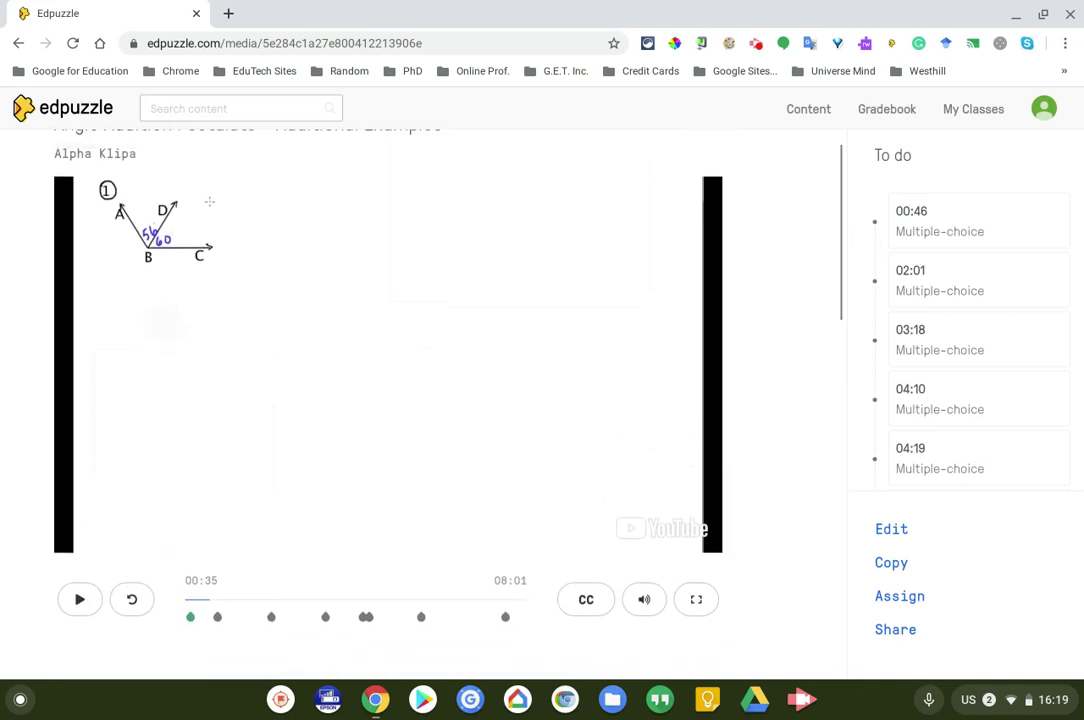
{"action": "scroll", "coordinate": [445, 401], "scroll_direction": "down", "scroll_amount": 2}
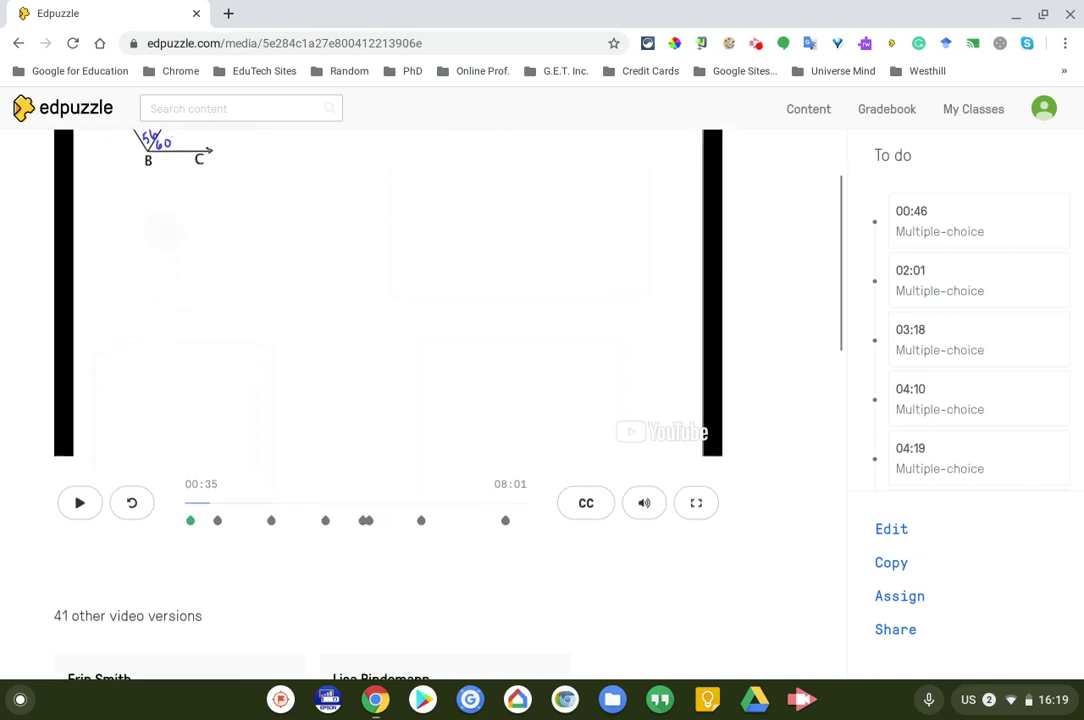
{"action": "scroll", "coordinate": [445, 401], "scroll_direction": "up", "scroll_amount": 2}
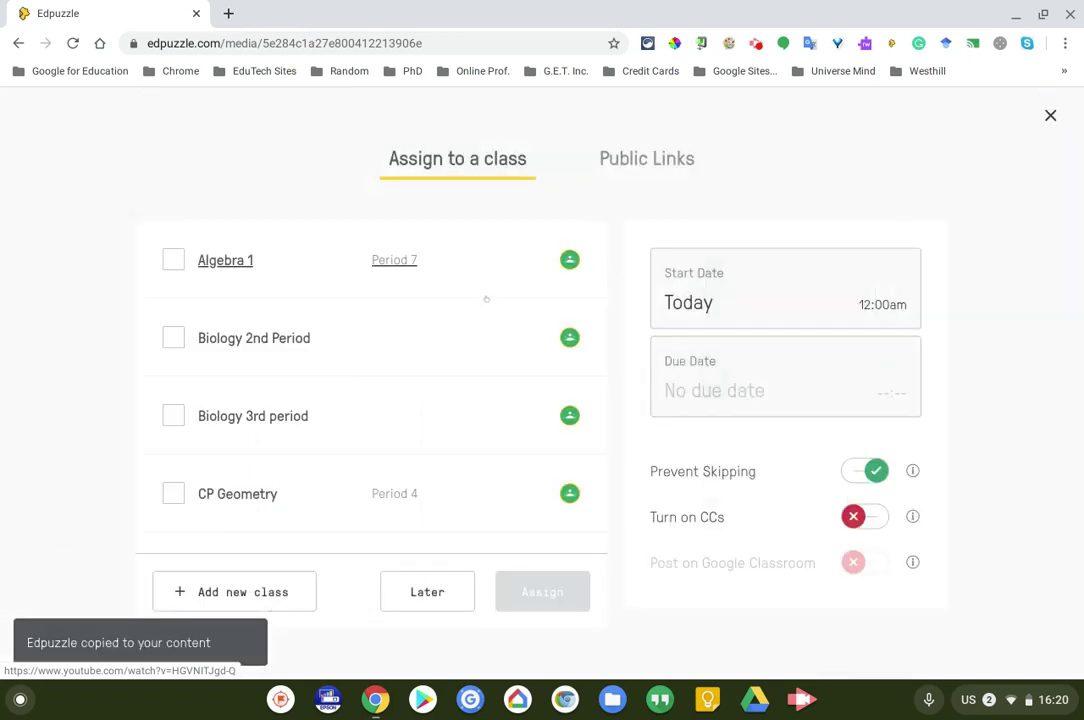
{"action": "scroll", "coordinate": [461, 304], "scroll_direction": "down", "scroll_amount": 1}
{"action": "scroll", "coordinate": [461, 304], "scroll_direction": "up", "scroll_amount": 1}
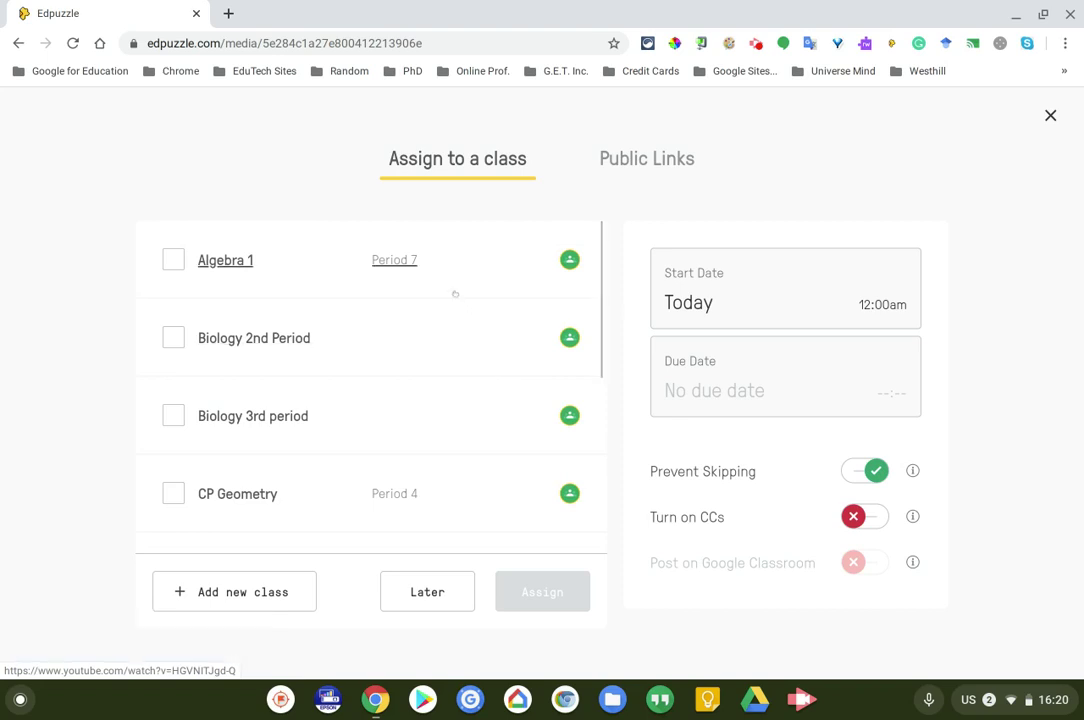
{"action": "scroll", "coordinate": [455, 294], "scroll_direction": "down", "scroll_amount": 1}
{"action": "scroll", "coordinate": [455, 294], "scroll_direction": "up", "scroll_amount": 1}
{"action": "scroll", "coordinate": [370, 387], "scroll_direction": "down", "scroll_amount": 4}
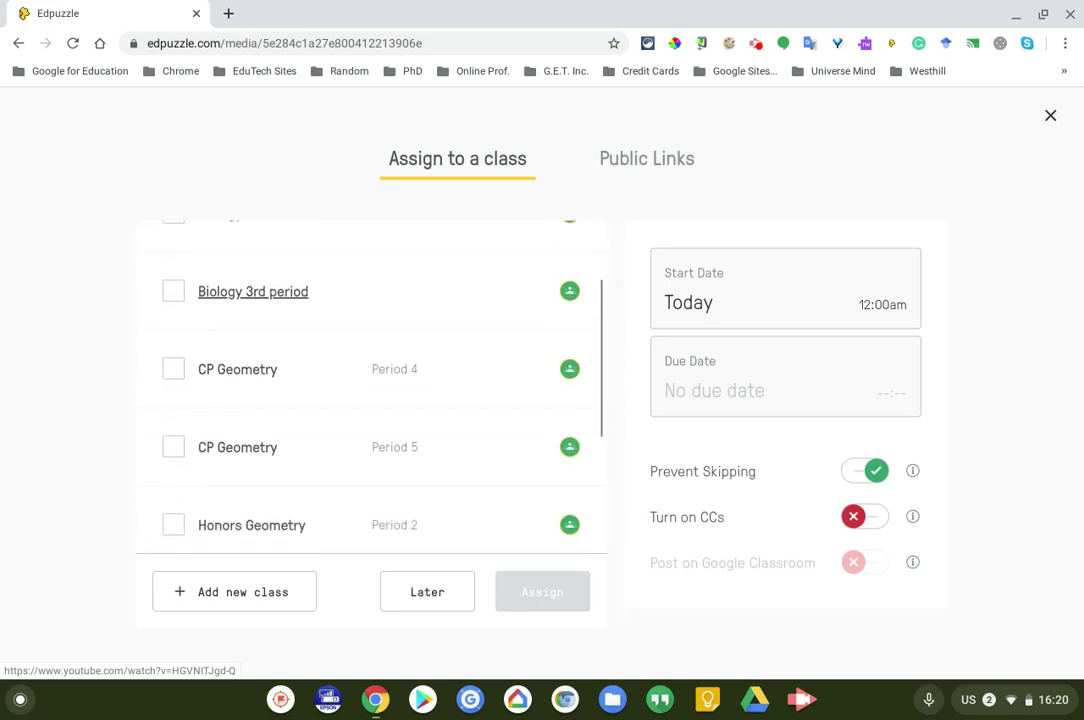
{"action": "scroll", "coordinate": [250, 300], "scroll_direction": "down", "scroll_amount": 2}
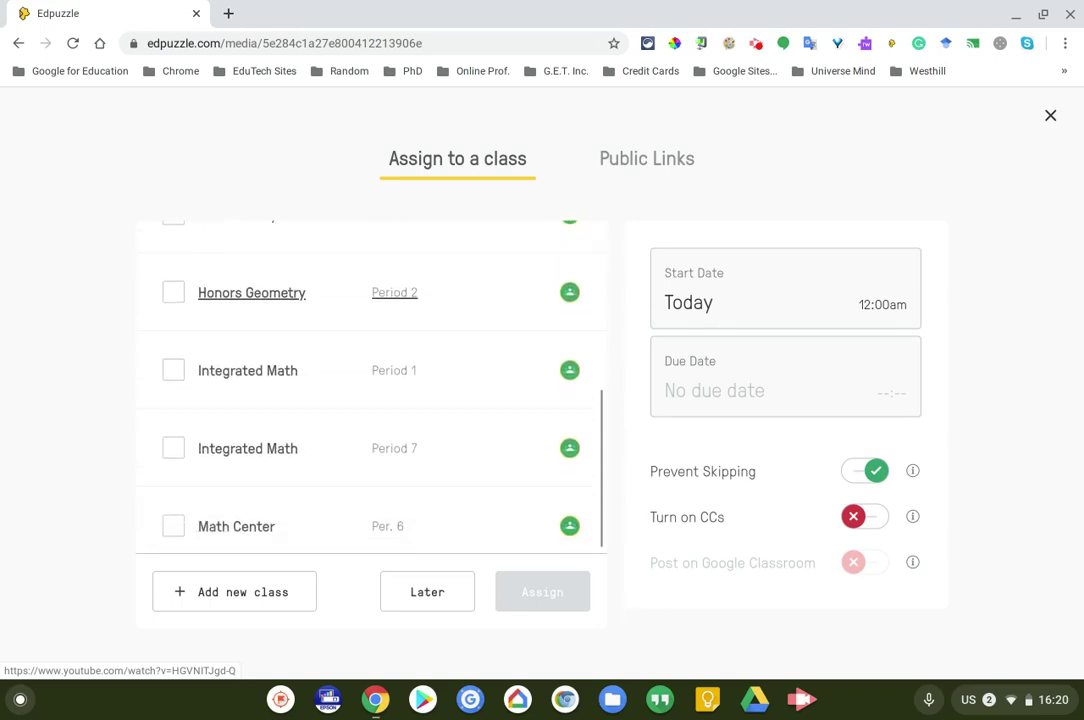
{"action": "scroll", "coordinate": [250, 285], "scroll_direction": "up", "scroll_amount": 2}
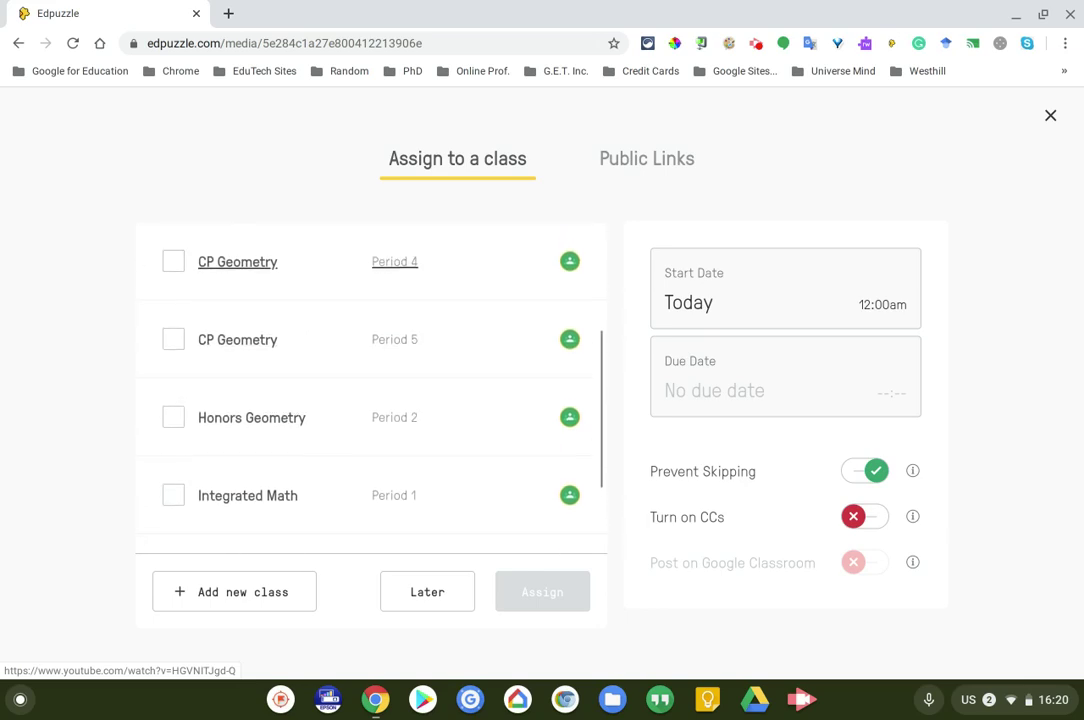
{"action": "scroll", "coordinate": [250, 285], "scroll_direction": "down", "scroll_amount": 2}
{"action": "scroll", "coordinate": [250, 280], "scroll_direction": "up", "scroll_amount": 5}
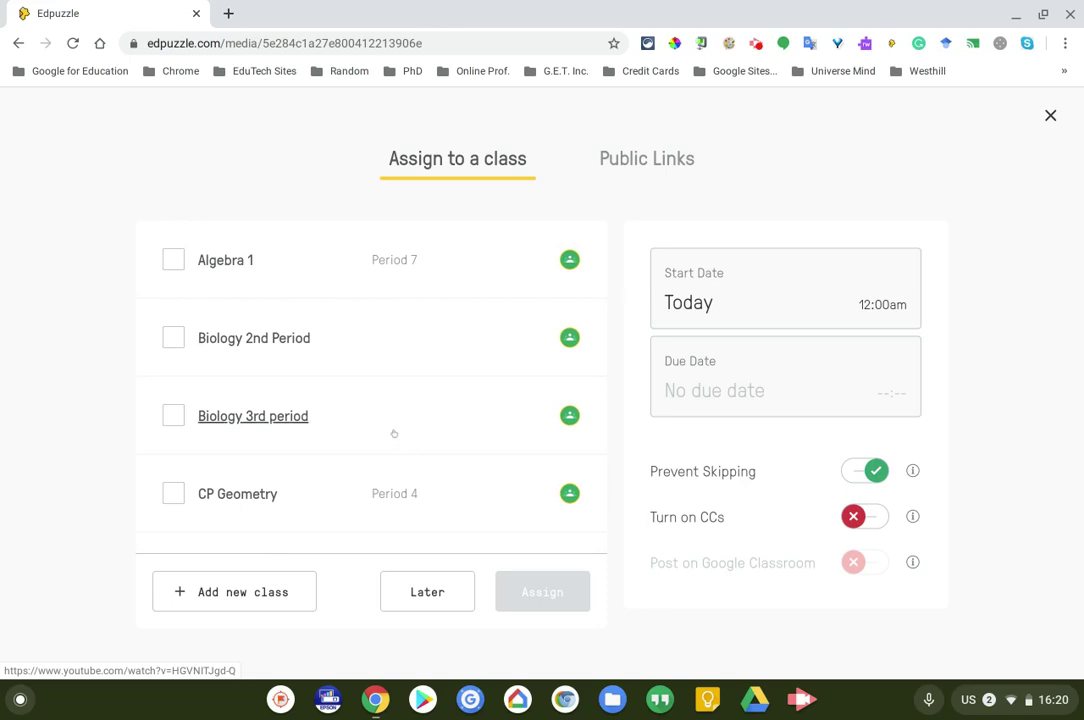
{"action": "scroll", "coordinate": [394, 433], "scroll_direction": "down", "scroll_amount": 5}
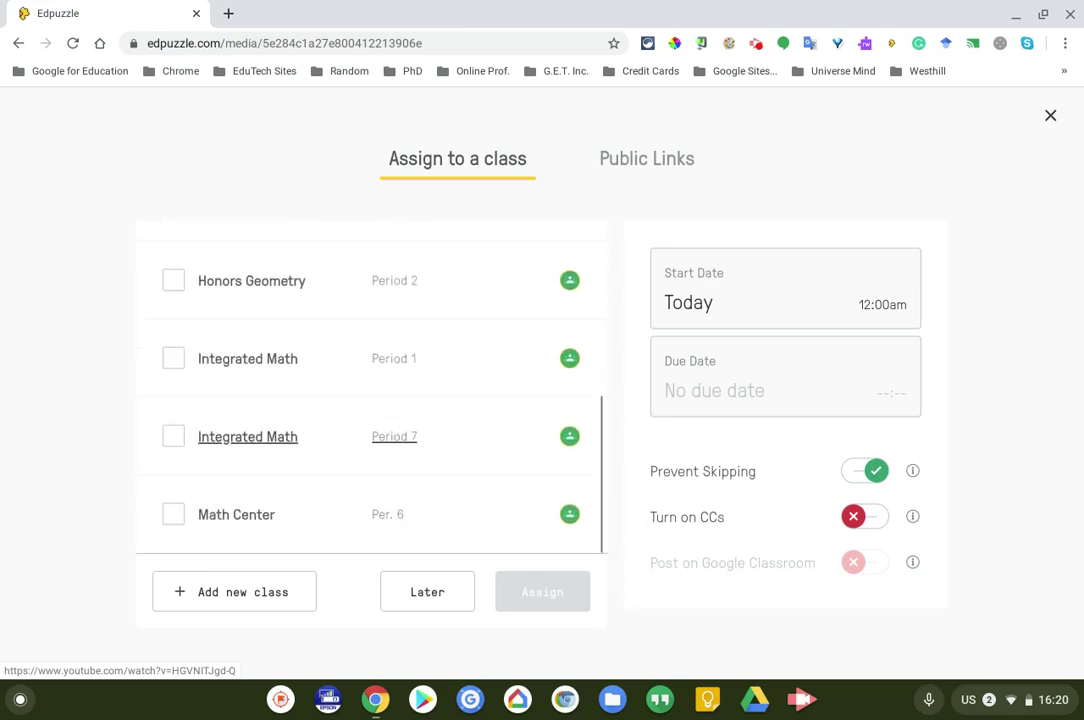
Assign the video to Math Center with Post on Google Classroom on, then open a new browser tab.
{"action": "left_click", "coordinate": [173, 514]}
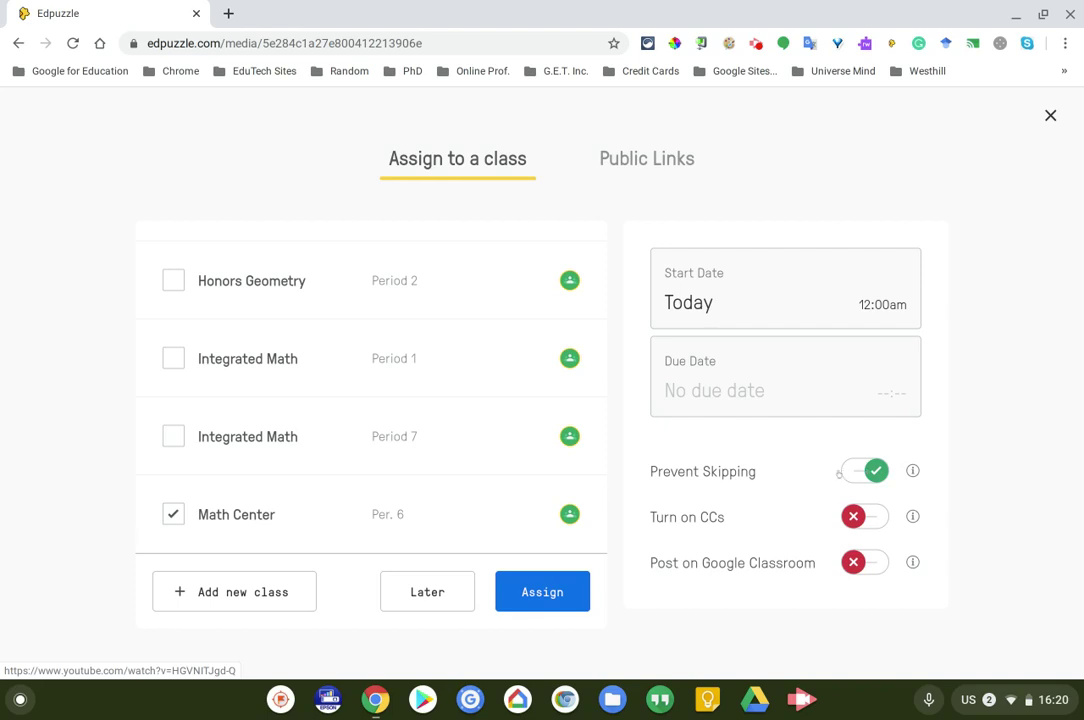
{"action": "mouse_move", "coordinate": [912, 470]}
{"action": "left_click", "coordinate": [875, 566]}
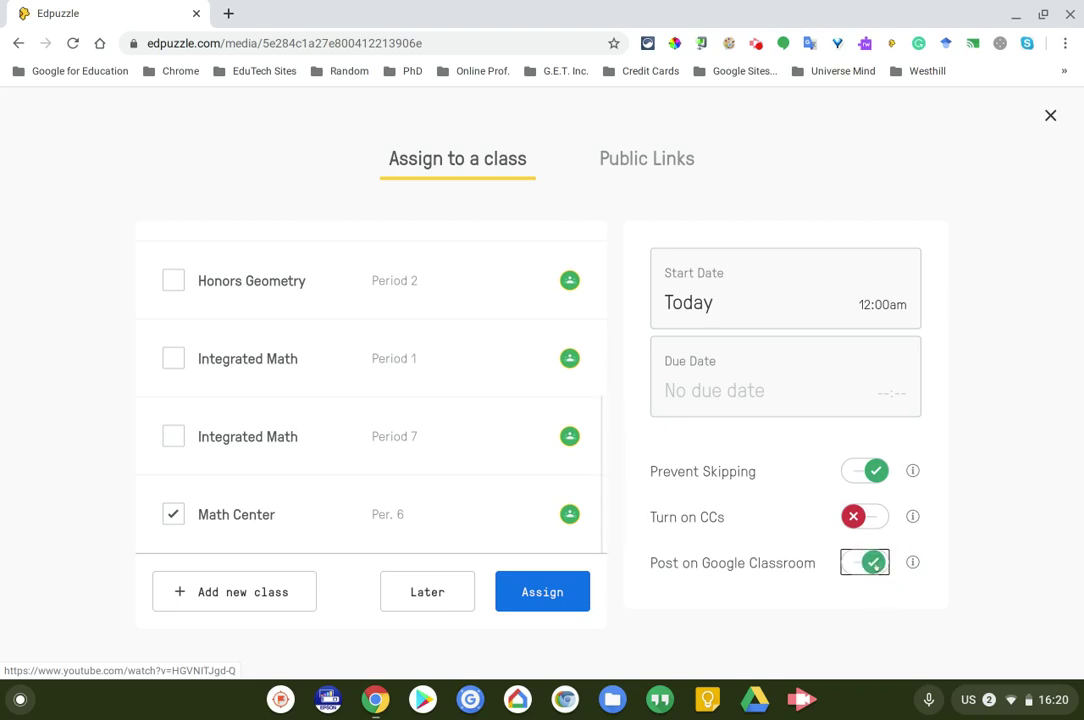
{"action": "left_click", "coordinate": [933, 537]}
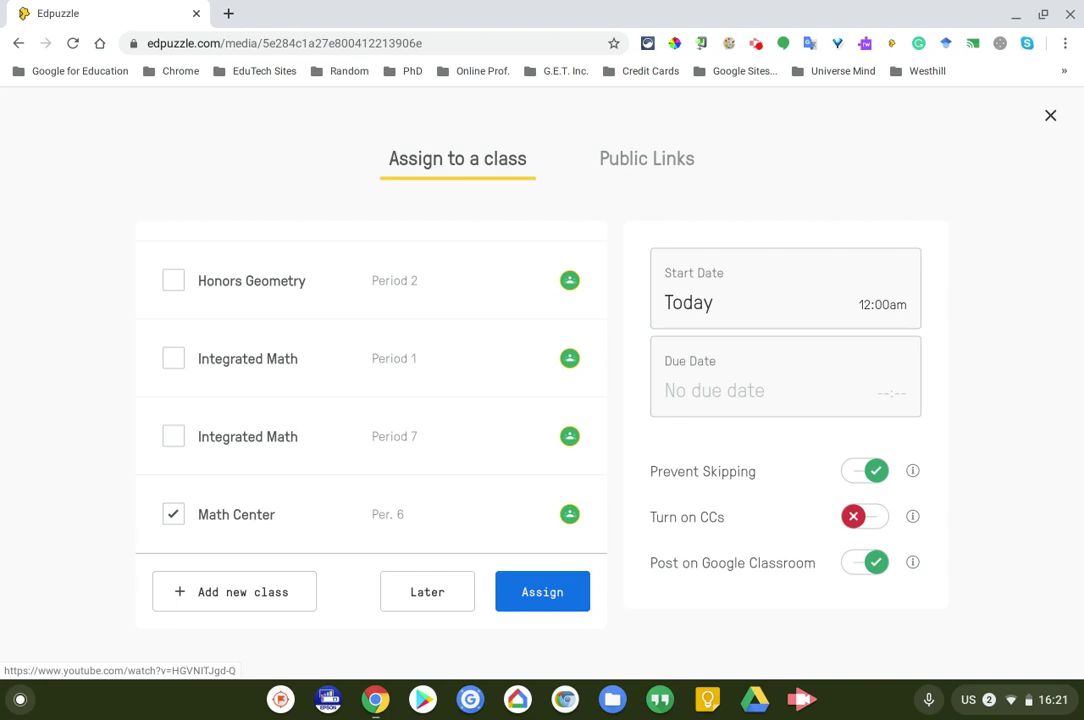
{"action": "left_click", "coordinate": [549, 592]}
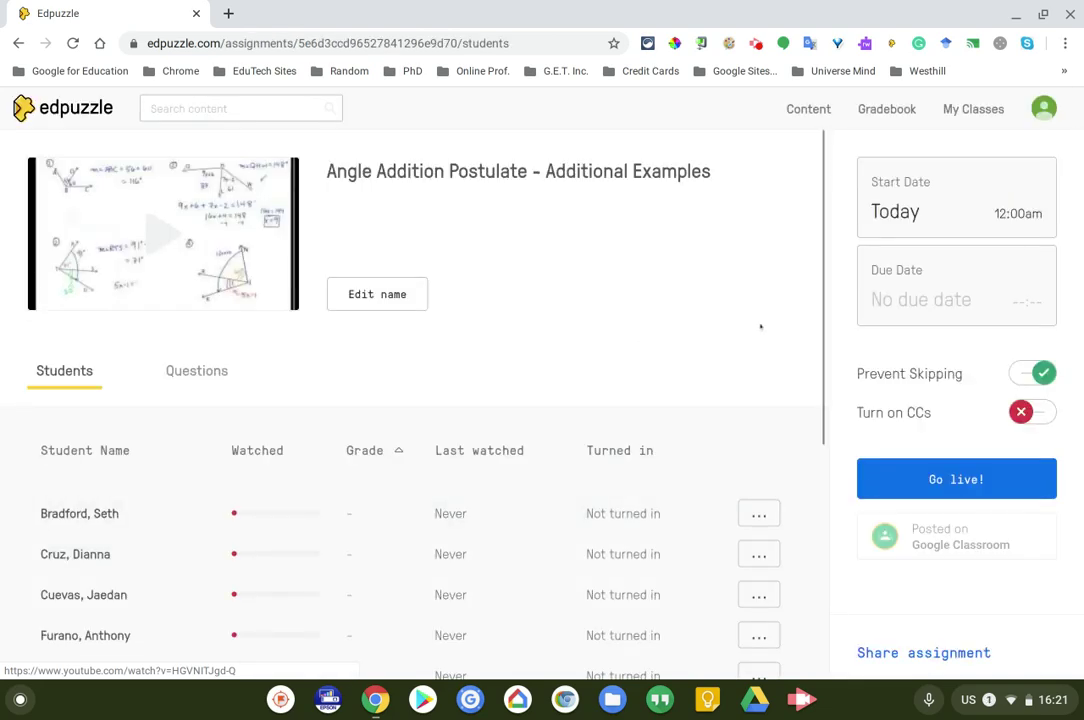
{"action": "scroll", "coordinate": [760, 324], "scroll_direction": "down", "scroll_amount": 4}
{"action": "scroll", "coordinate": [590, 358], "scroll_direction": "up", "scroll_amount": 4}
{"action": "left_click", "coordinate": [228, 13]}
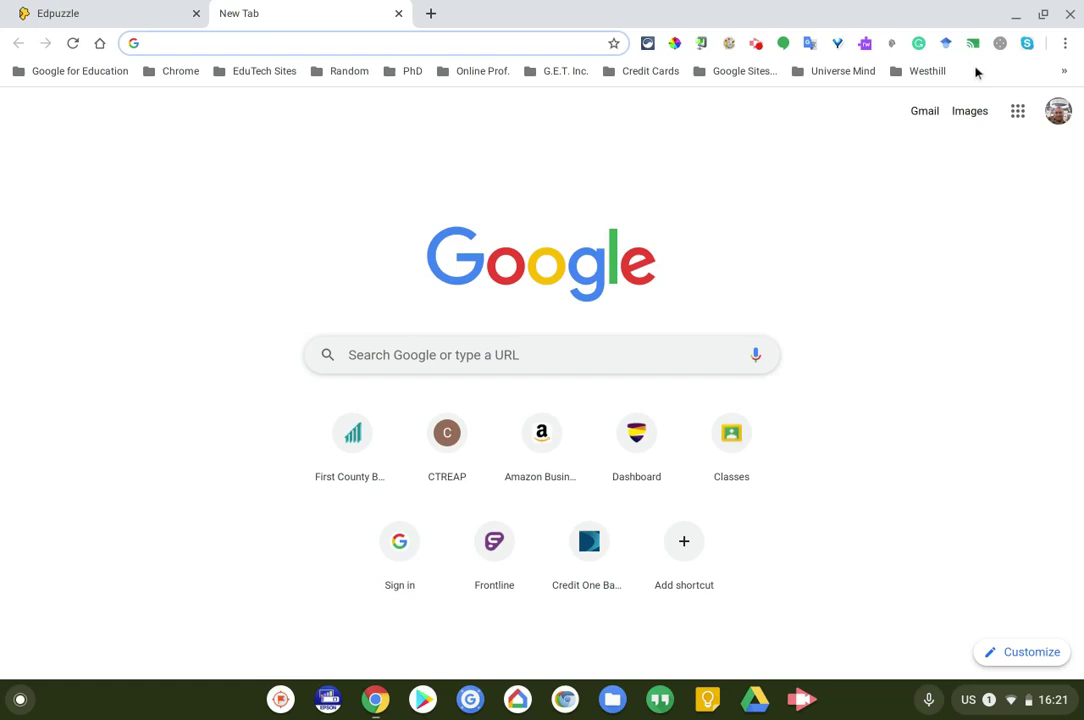
Switch to the second Google account and load classroom.google.com to browse its class cards.
{"action": "left_click", "coordinate": [1058, 110]}
{"action": "left_click", "coordinate": [891, 396]}
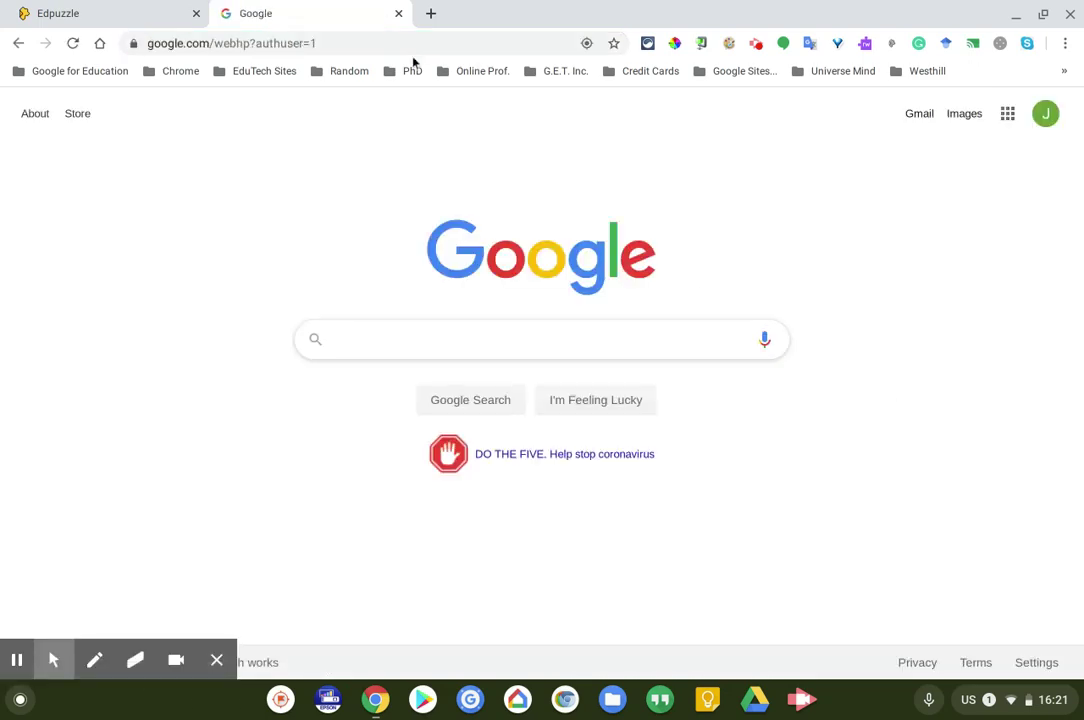
{"action": "left_click", "coordinate": [382, 42]}
{"action": "type", "text": "c"}
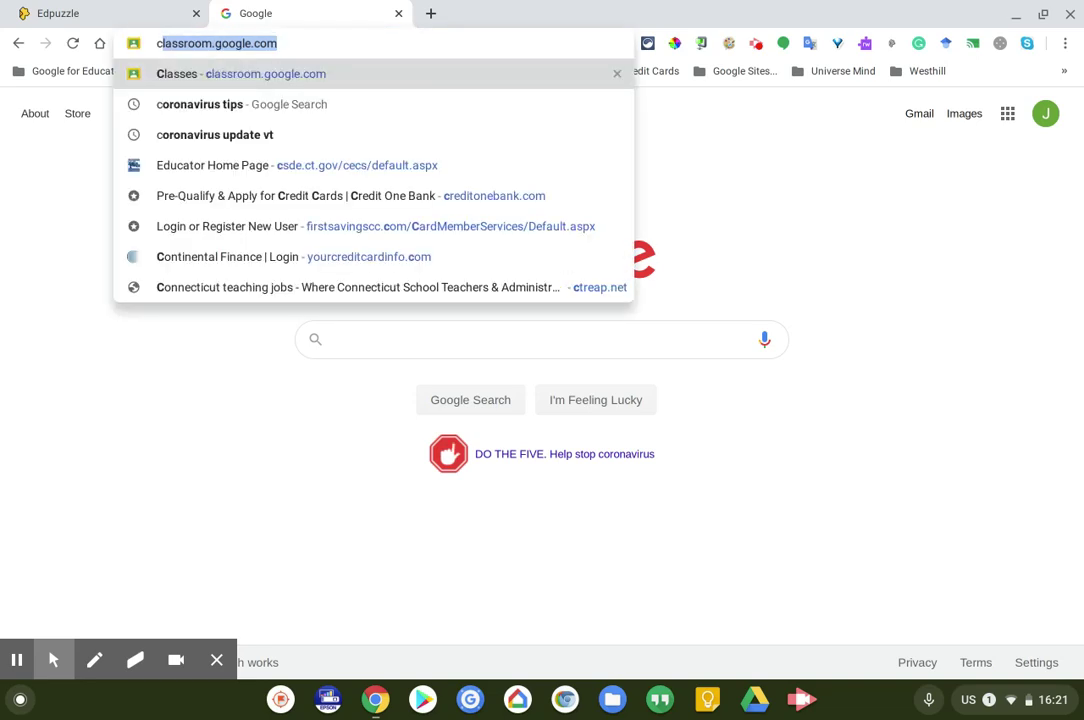
{"action": "type", "text": "l"}
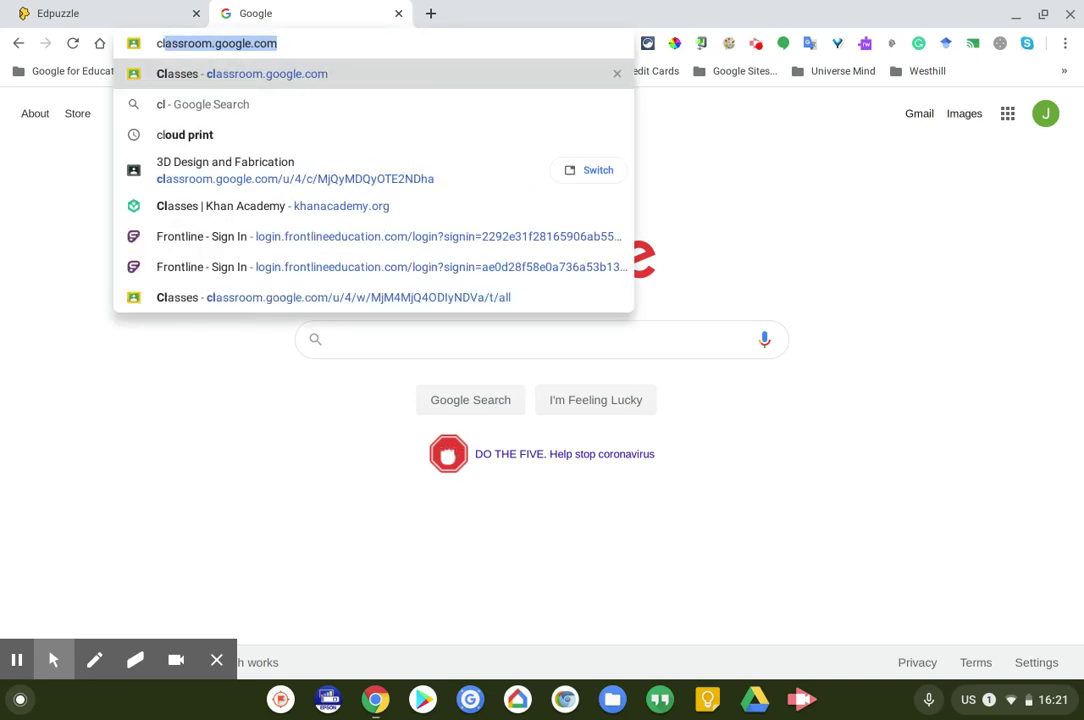
{"action": "key", "text": "Right"}
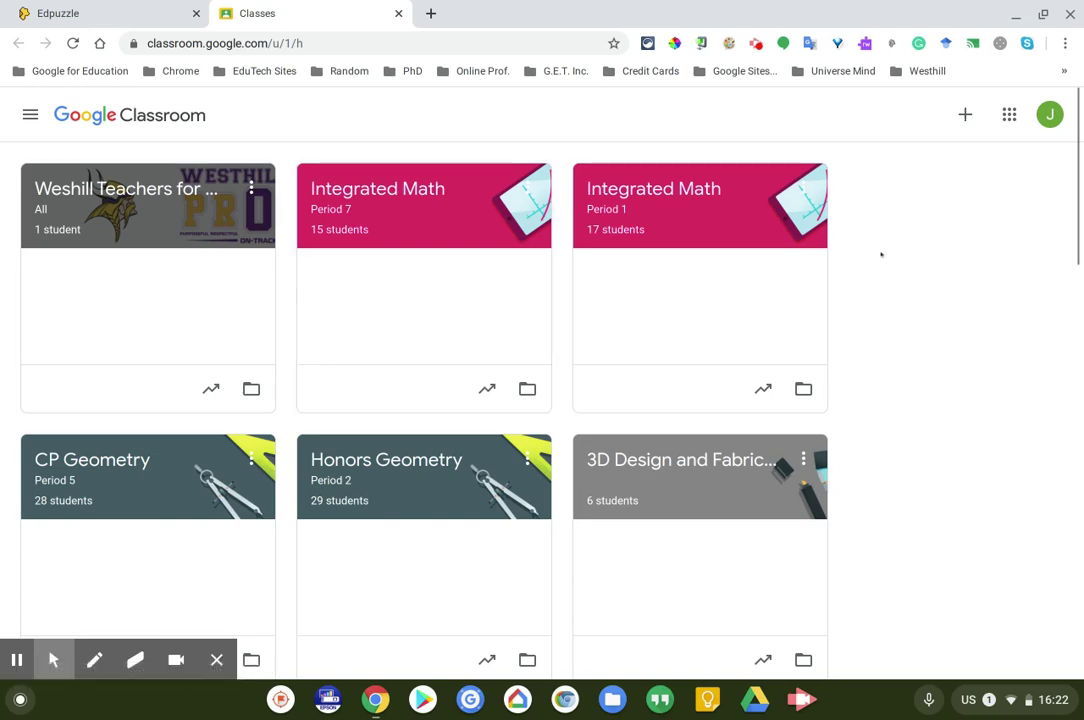
{"action": "scroll", "coordinate": [881, 254], "scroll_direction": "down", "scroll_amount": 2}
{"action": "scroll", "coordinate": [881, 254], "scroll_direction": "down", "scroll_amount": 6}
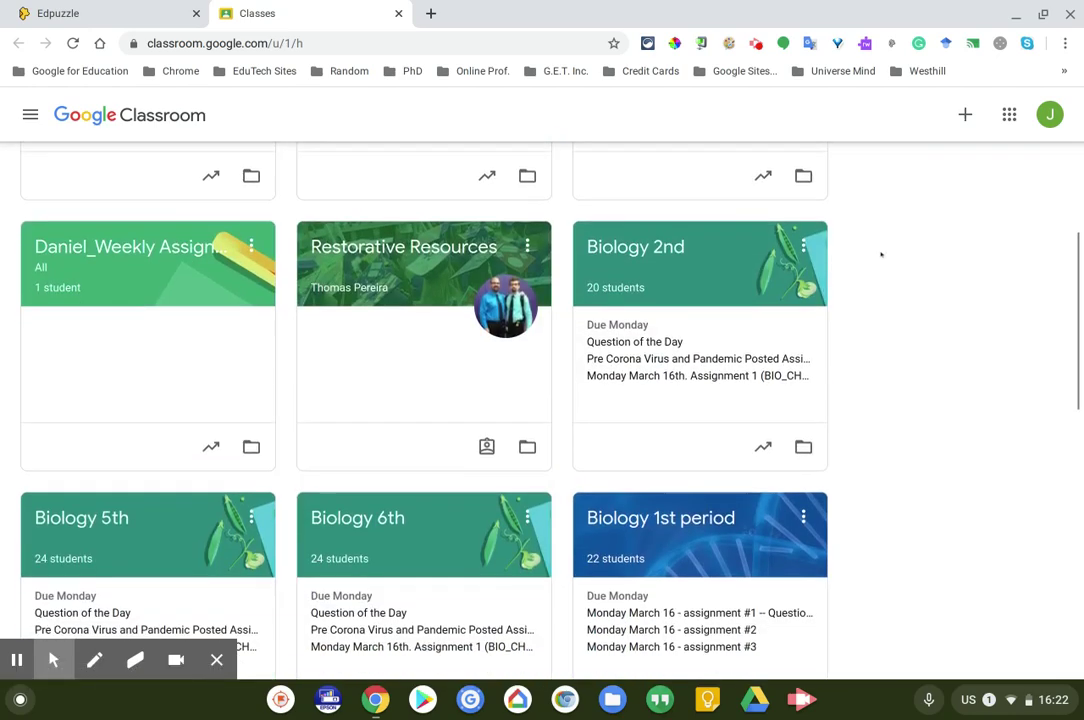
{"action": "scroll", "coordinate": [350, 448], "scroll_direction": "down", "scroll_amount": 6}
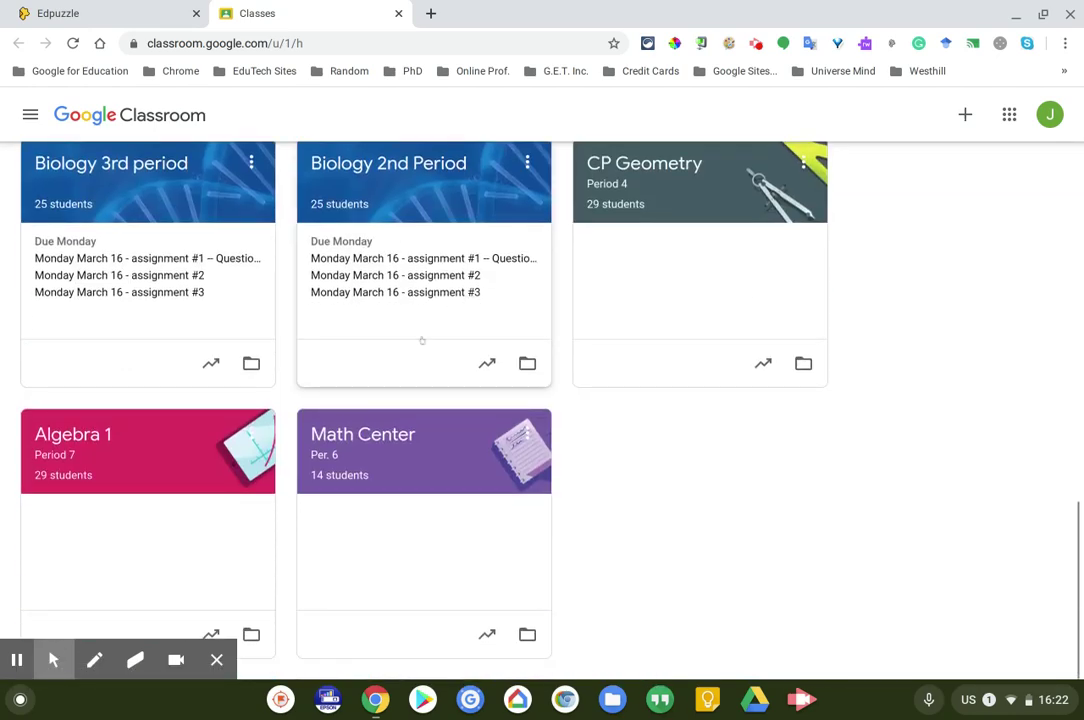
Edit the Edpuzzle post in Math Center and delete the 'Edpuzzle | ' prefix from its title.
{"action": "left_click", "coordinate": [350, 441]}
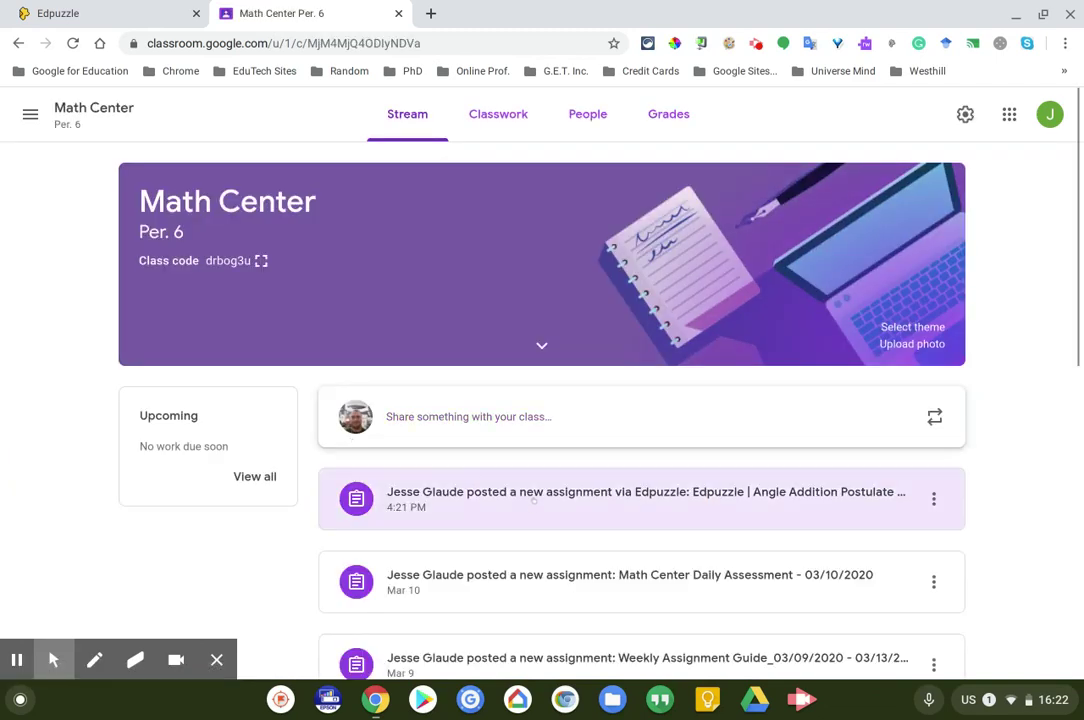
{"action": "left_click", "coordinate": [534, 501]}
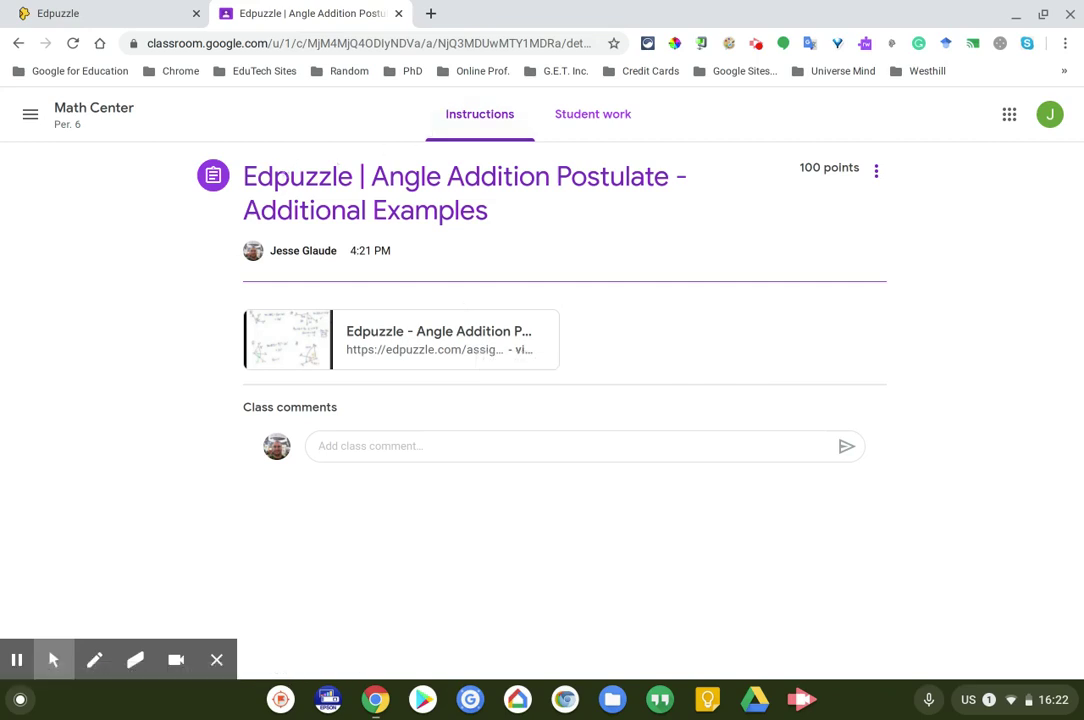
{"action": "left_click", "coordinate": [876, 169]}
{"action": "left_click", "coordinate": [777, 208]}
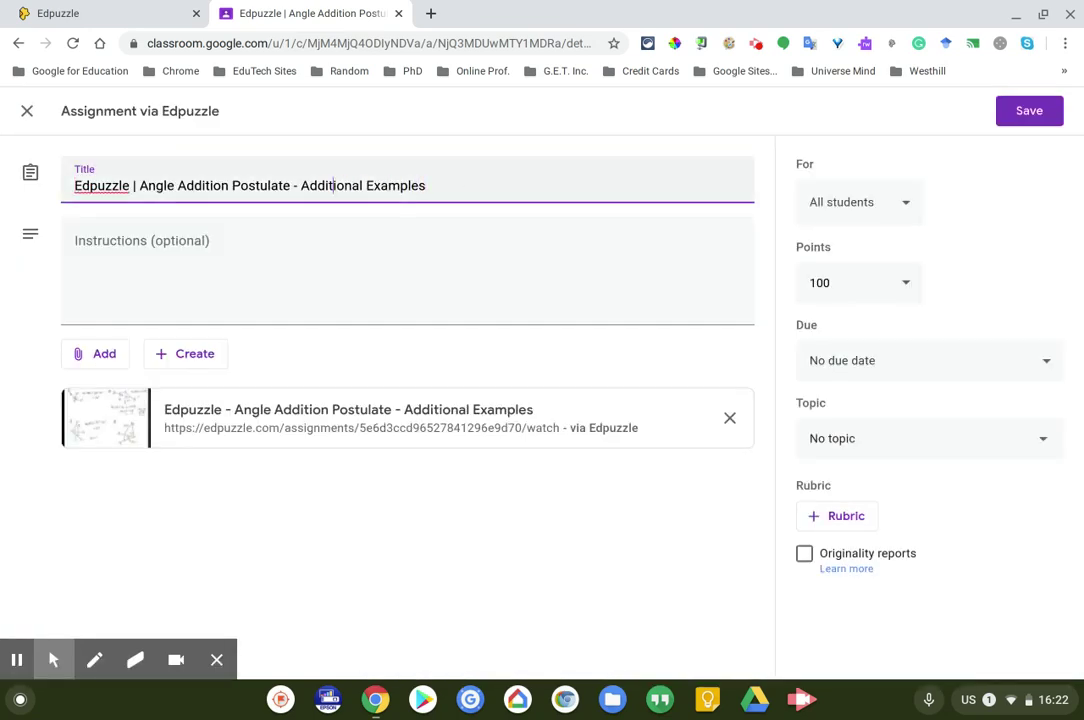
{"action": "left_click", "coordinate": [291, 185]}
{"action": "left_click", "coordinate": [139, 185]}
{"action": "key", "text": "BackSpace"}
{"action": "key", "text": "BackSpace"}
{"action": "key", "text": "BackSpace"}
{"action": "key", "text": "BackSpace"}
{"action": "key", "text": "BackSpace"}
{"action": "key", "text": "BackSpace"}
{"action": "key", "text": "BackSpace"}
{"action": "key", "text": "BackSpace"}
{"action": "key", "text": "BackSpace"}
{"action": "key", "text": "BackSpace"}
{"action": "key", "text": "BackSpace"}
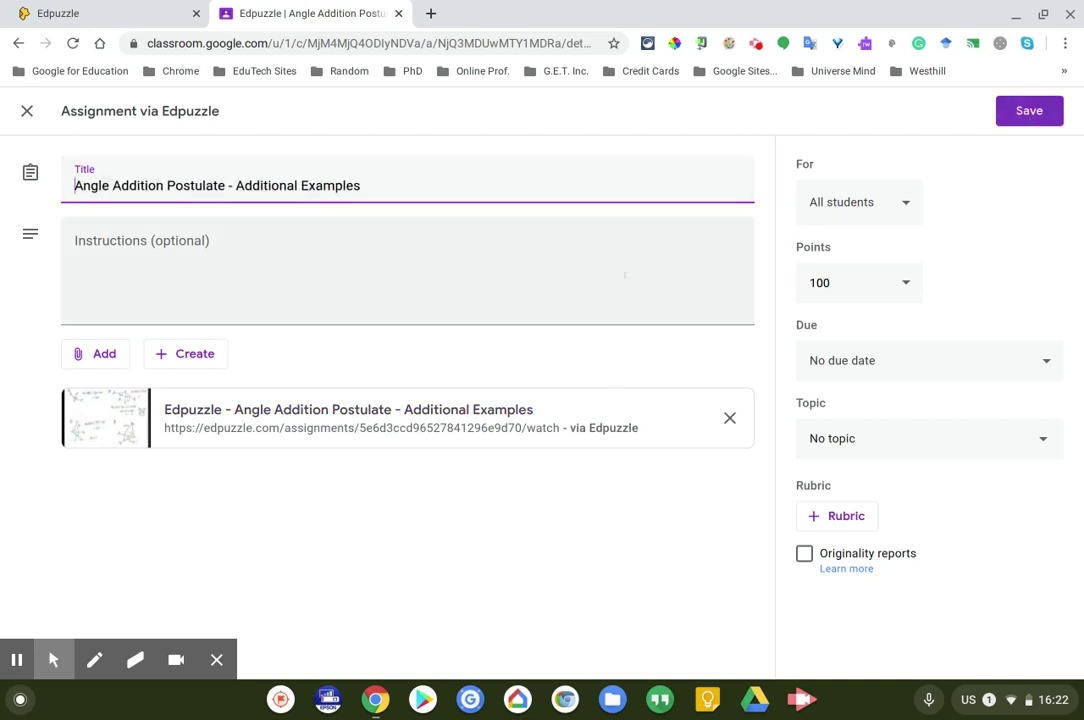
Write the instructions '1. Watch the video.' and '2. Answer all questions carefully'.
{"action": "left_click", "coordinate": [226, 250]}
{"action": "type", "text": "1. "}
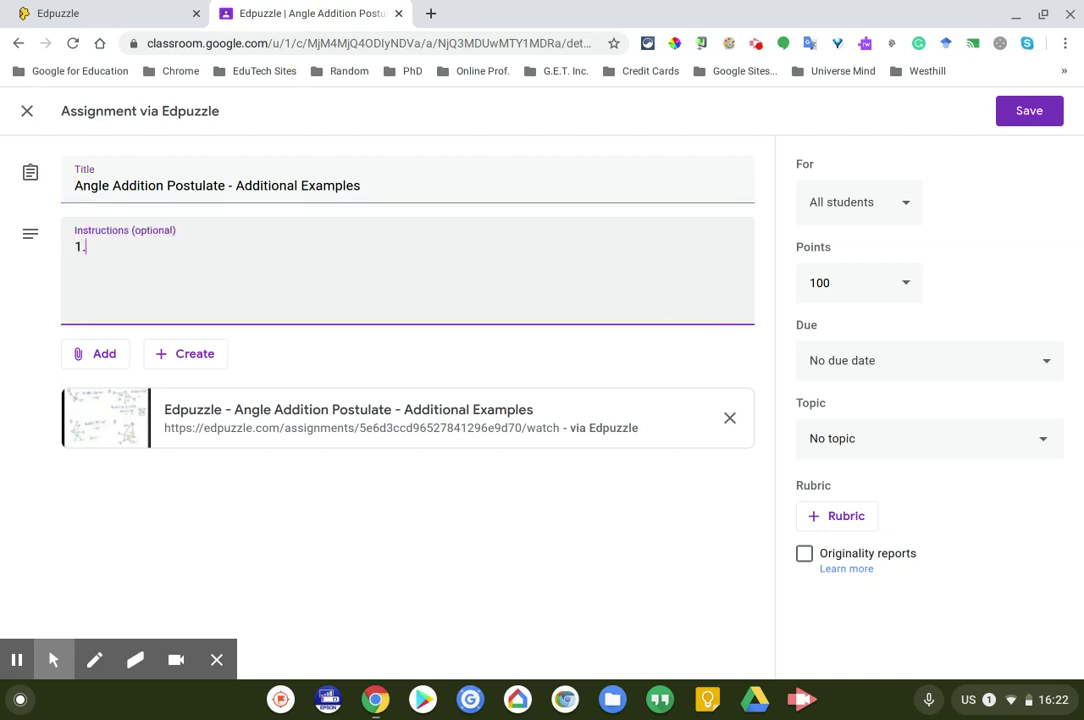
{"action": "type", "text": "Watch the video."}
{"action": "key", "text": "Return"}
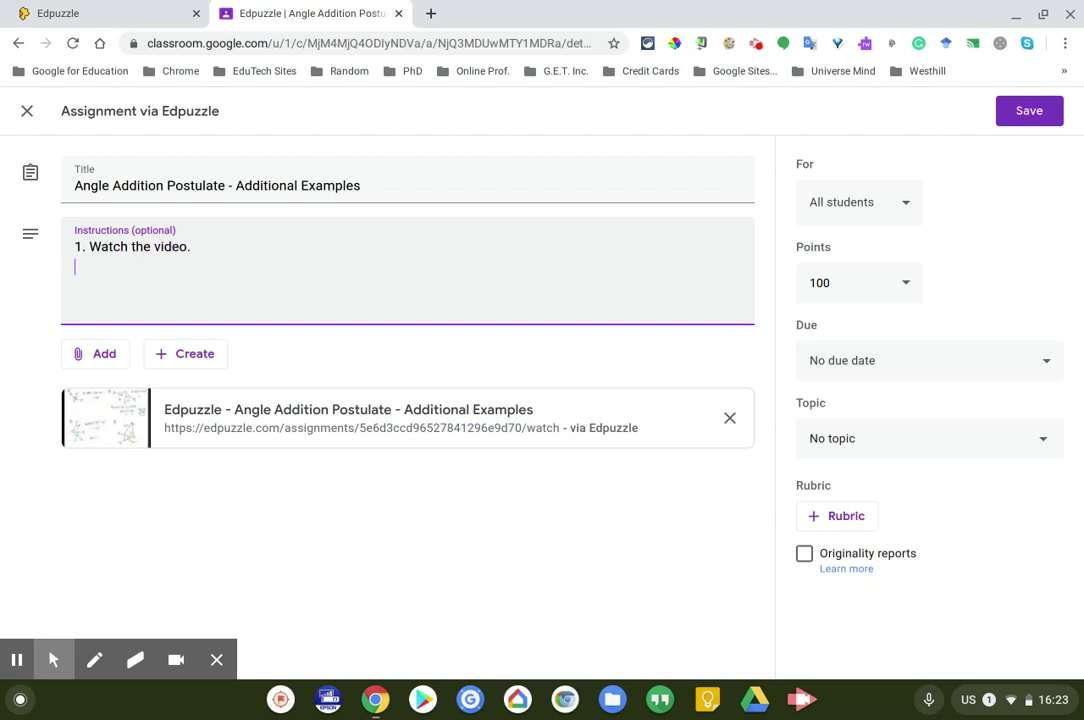
{"action": "type", "text": "2. Answ"}
{"action": "key", "text": "BackSpace"}
{"action": "type", "text": "ser"}
{"action": "key", "text": "BackSpace"}
{"action": "key", "text": "BackSpace"}
{"action": "type", "text": "wer all questions"}
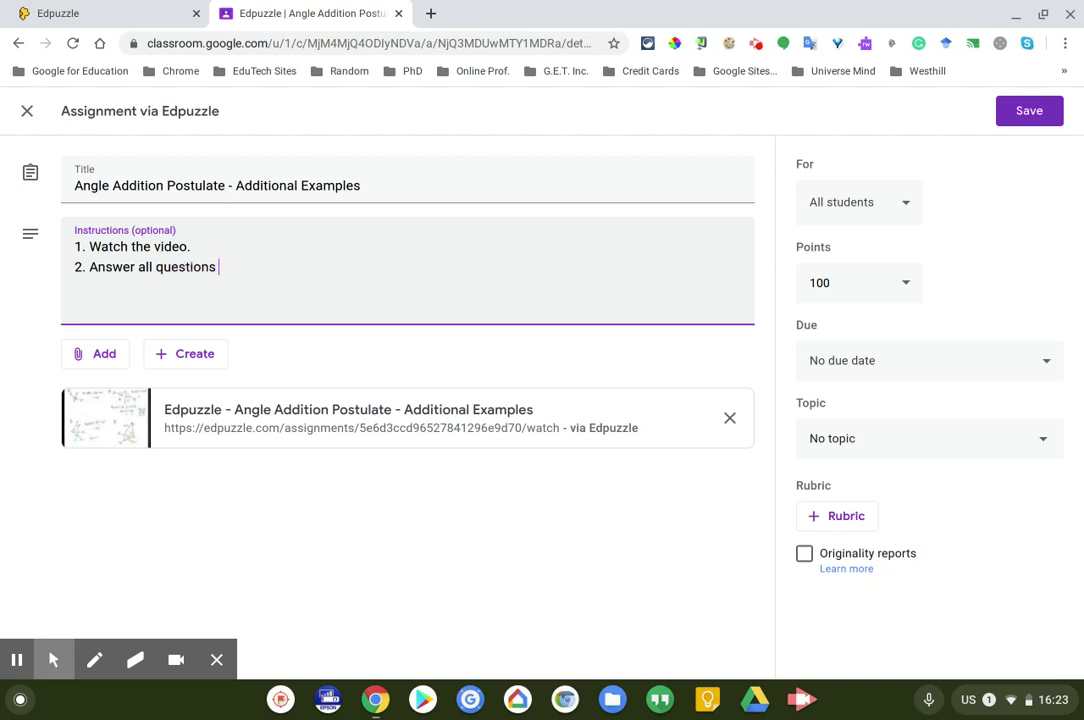
{"action": "type", "text": " carefully"}
Save the edited assignment under a newly created topic named 'Edpuzzle'.
{"action": "left_click", "coordinate": [1030, 117]}
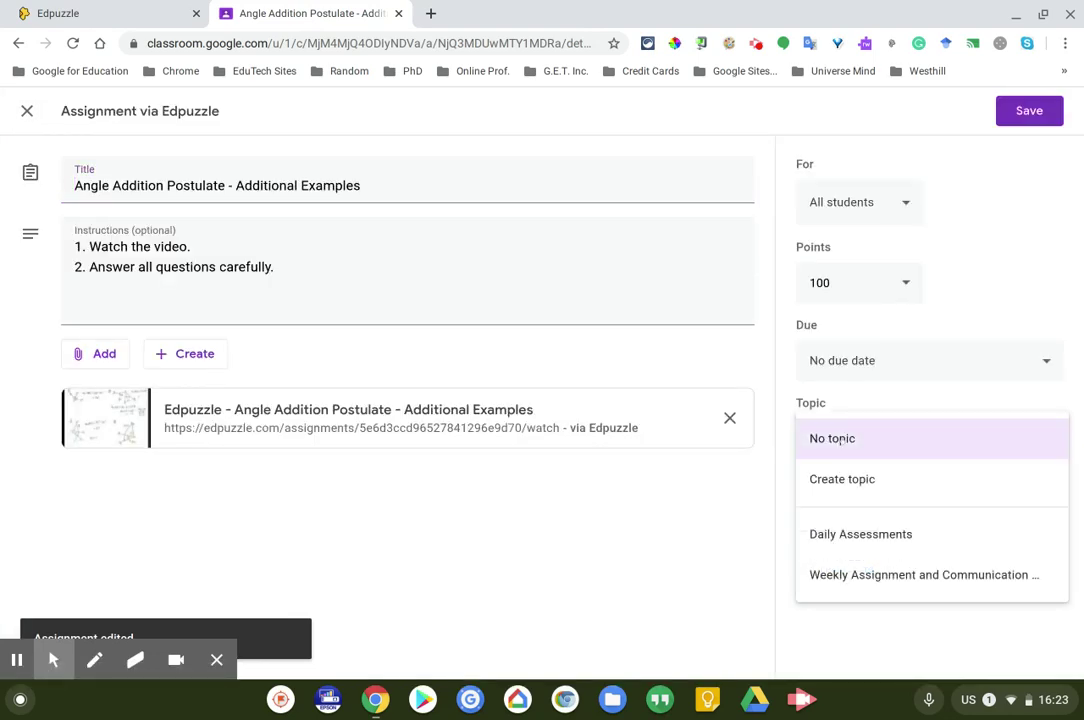
{"action": "left_click", "coordinate": [834, 477]}
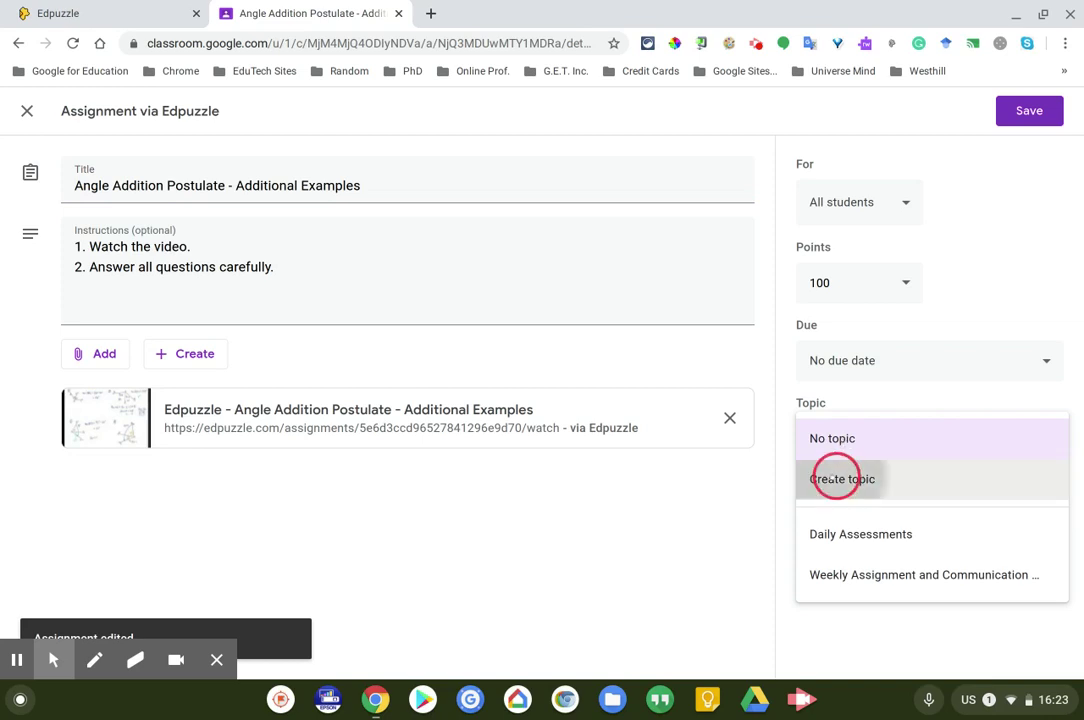
{"action": "type", "text": "Edpuzzle"}
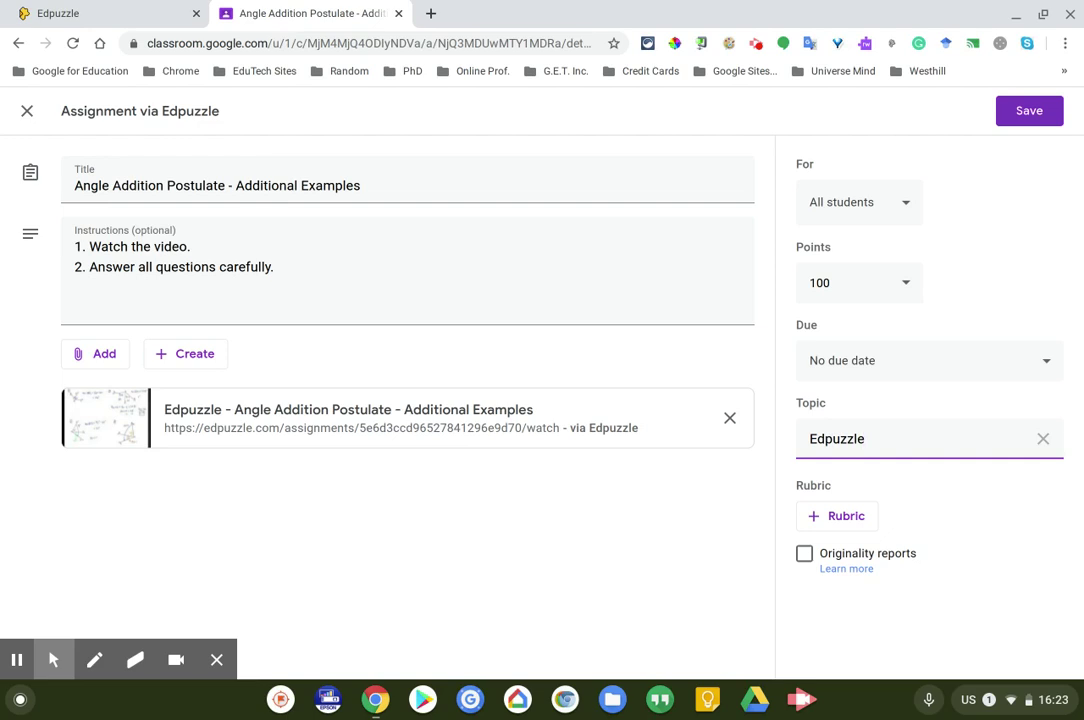
{"action": "left_click", "coordinate": [1019, 110]}
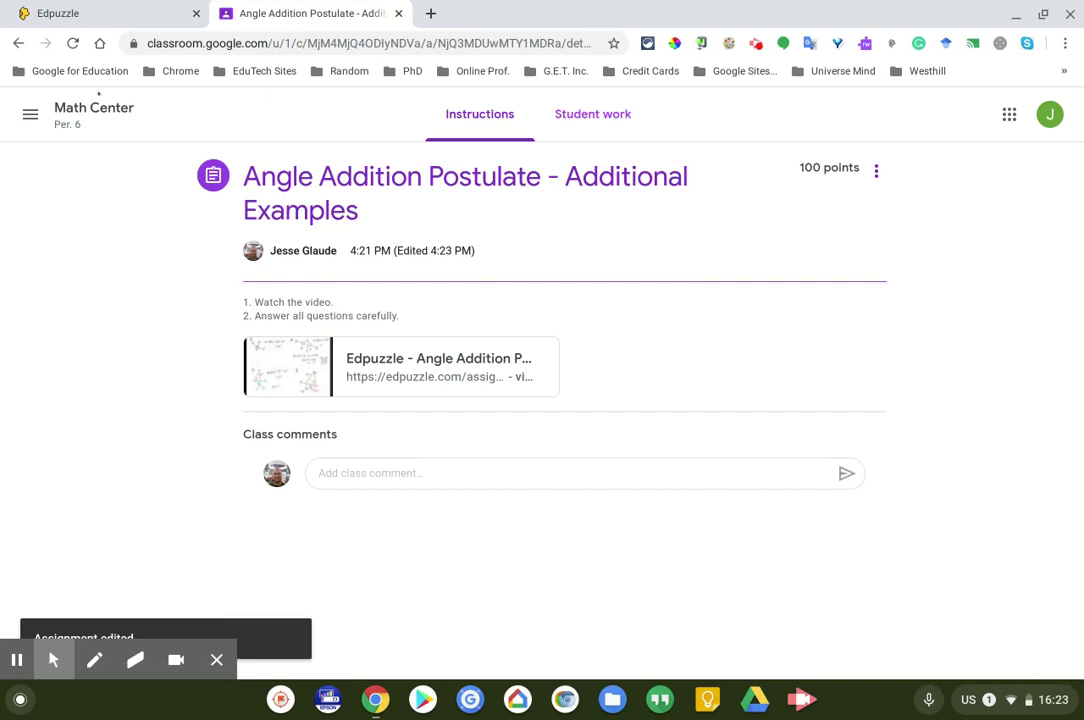
Look over Math Center's Classwork grouped by topic, then return to the class Stream.
{"action": "left_click", "coordinate": [95, 106]}
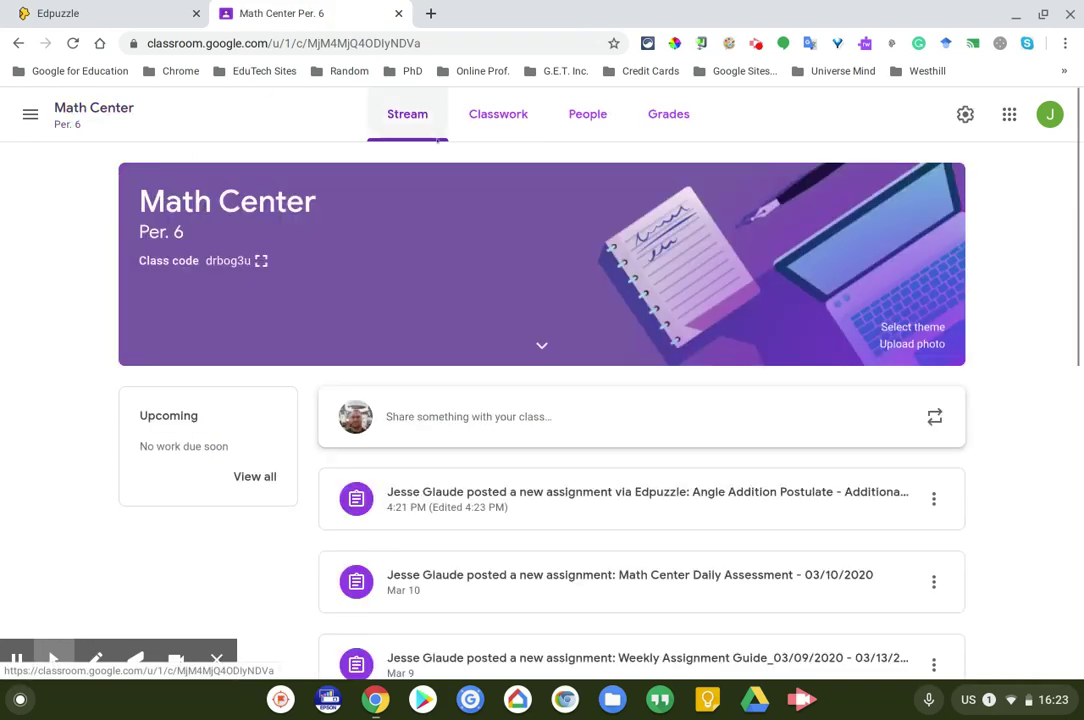
{"action": "left_click", "coordinate": [500, 118]}
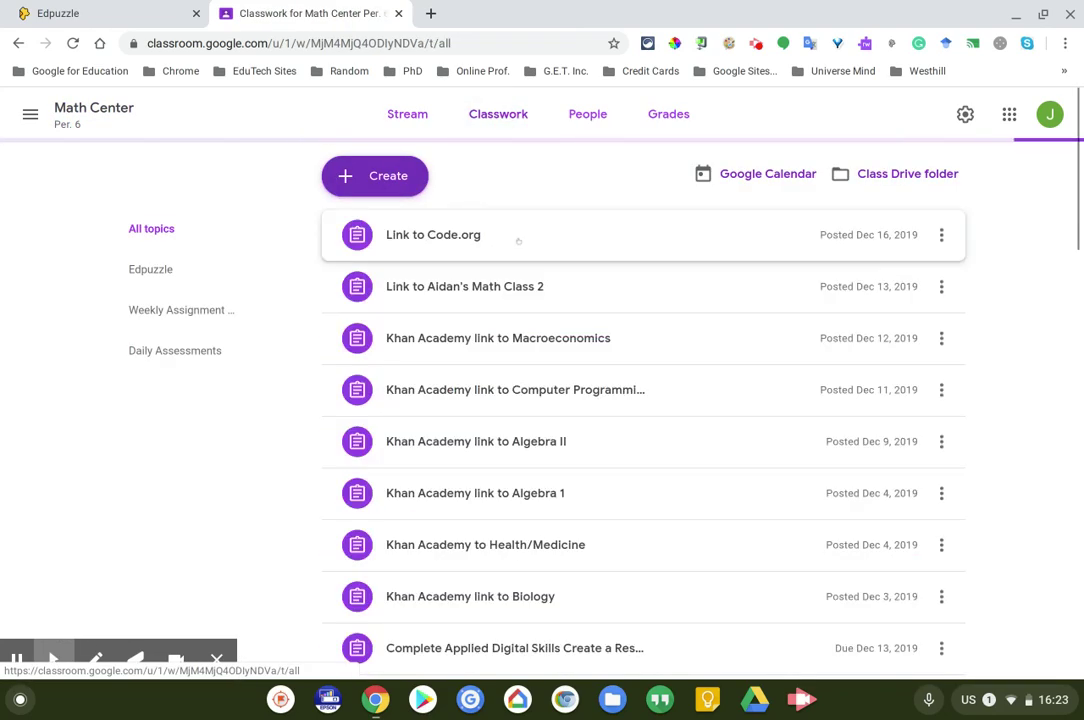
{"action": "scroll", "coordinate": [661, 266], "scroll_direction": "down", "scroll_amount": 6}
{"action": "scroll", "coordinate": [663, 268], "scroll_direction": "up", "scroll_amount": 1}
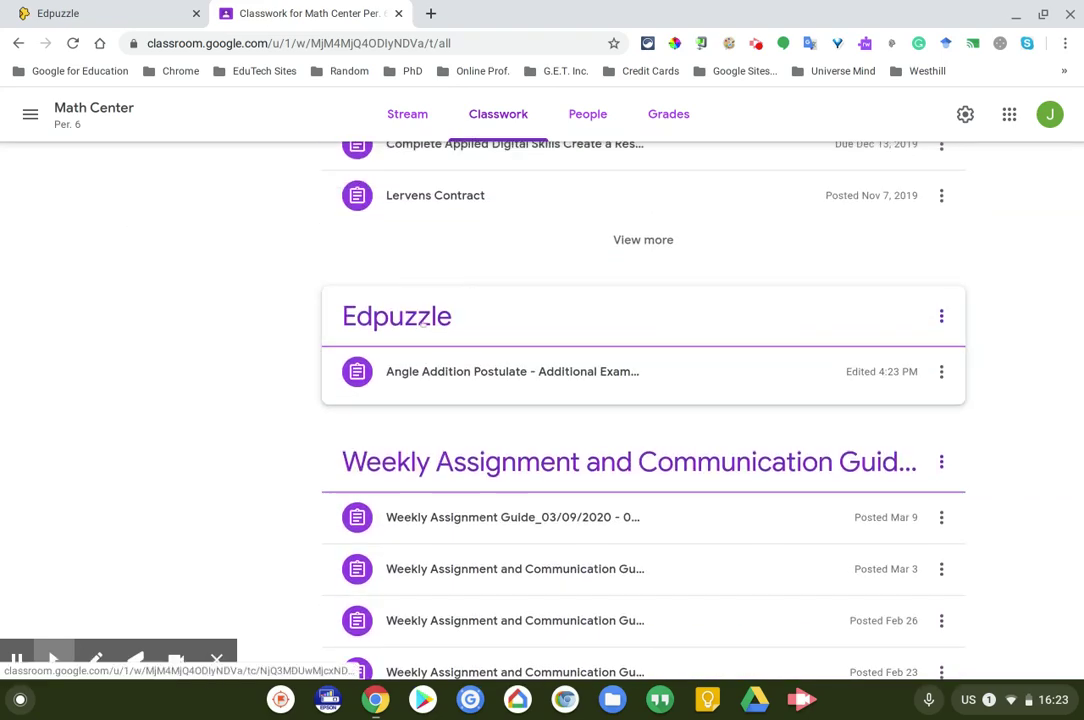
{"action": "scroll", "coordinate": [423, 320], "scroll_direction": "up", "scroll_amount": 5}
{"action": "scroll", "coordinate": [413, 295], "scroll_direction": "down", "scroll_amount": 6}
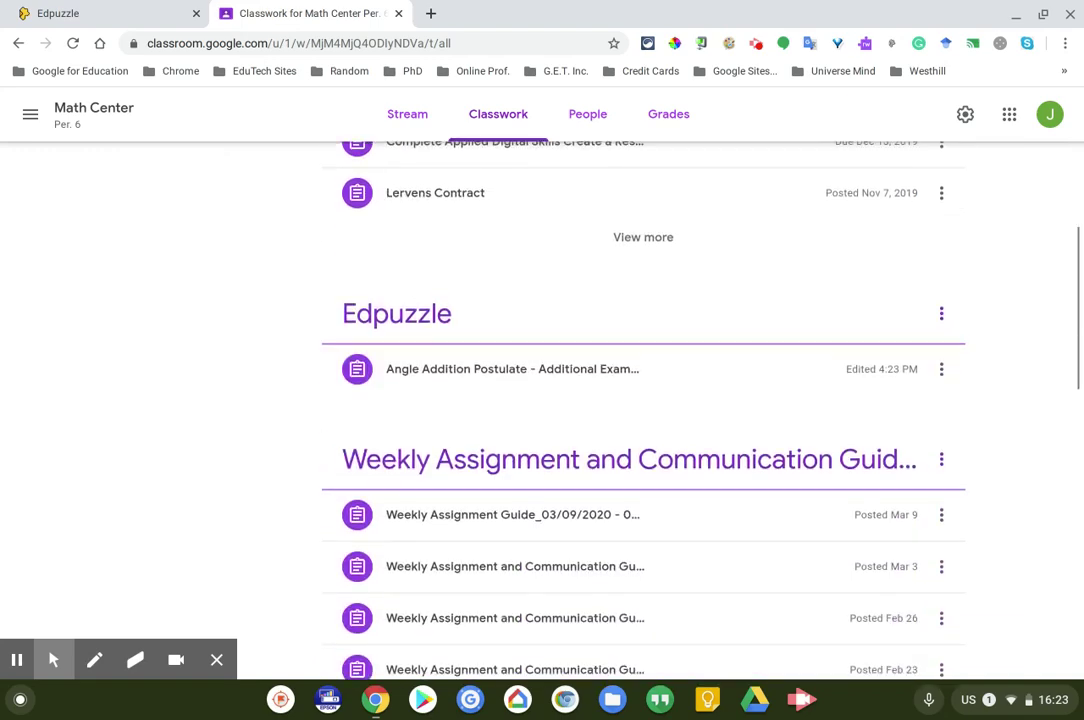
{"action": "scroll", "coordinate": [413, 295], "scroll_direction": "up", "scroll_amount": 1}
{"action": "scroll", "coordinate": [413, 295], "scroll_direction": "up", "scroll_amount": 6}
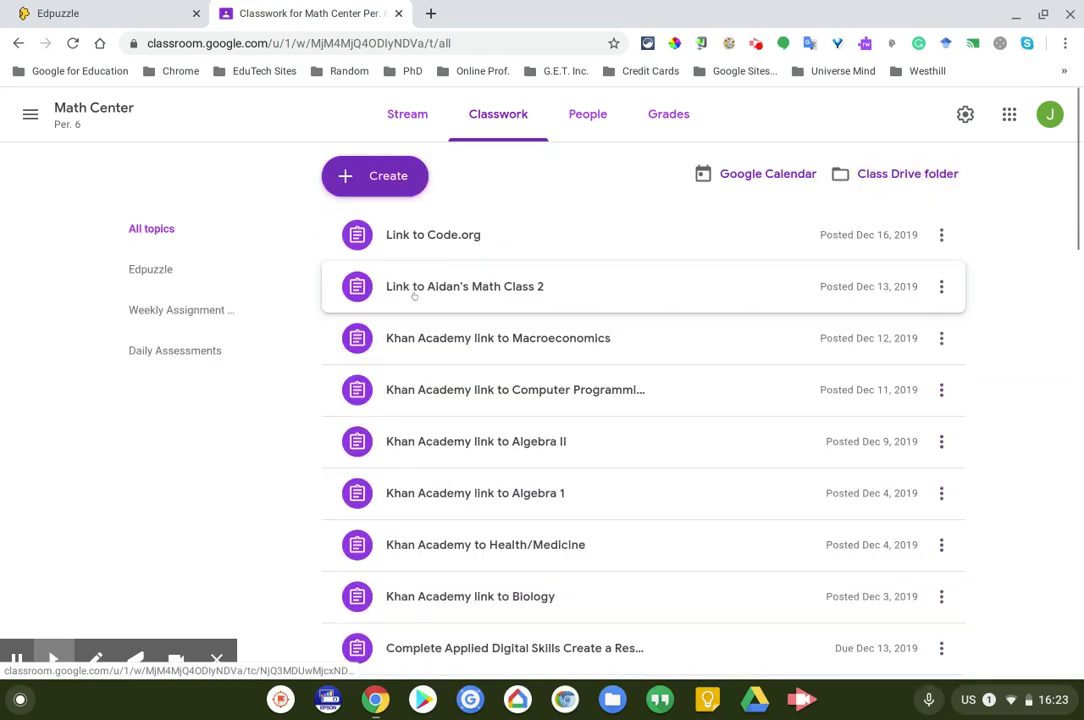
{"action": "left_click", "coordinate": [85, 110]}
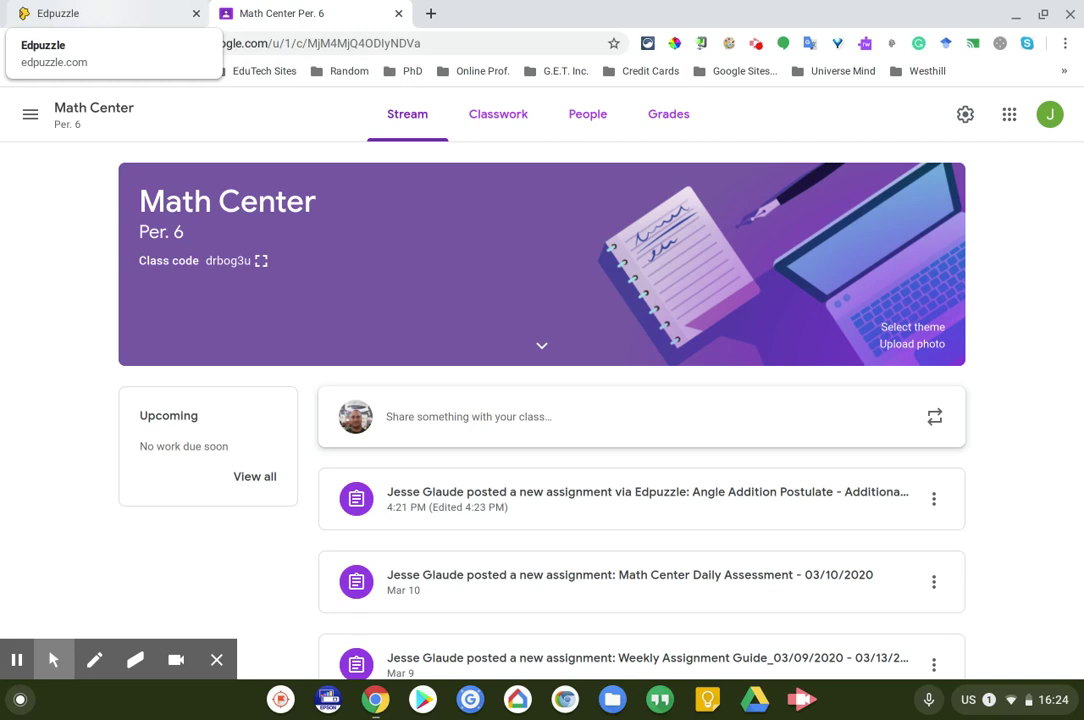
Send the Edpuzzle tab to its home page, then show all classes in Google Classroom.
{"action": "left_click", "coordinate": [102, 13]}
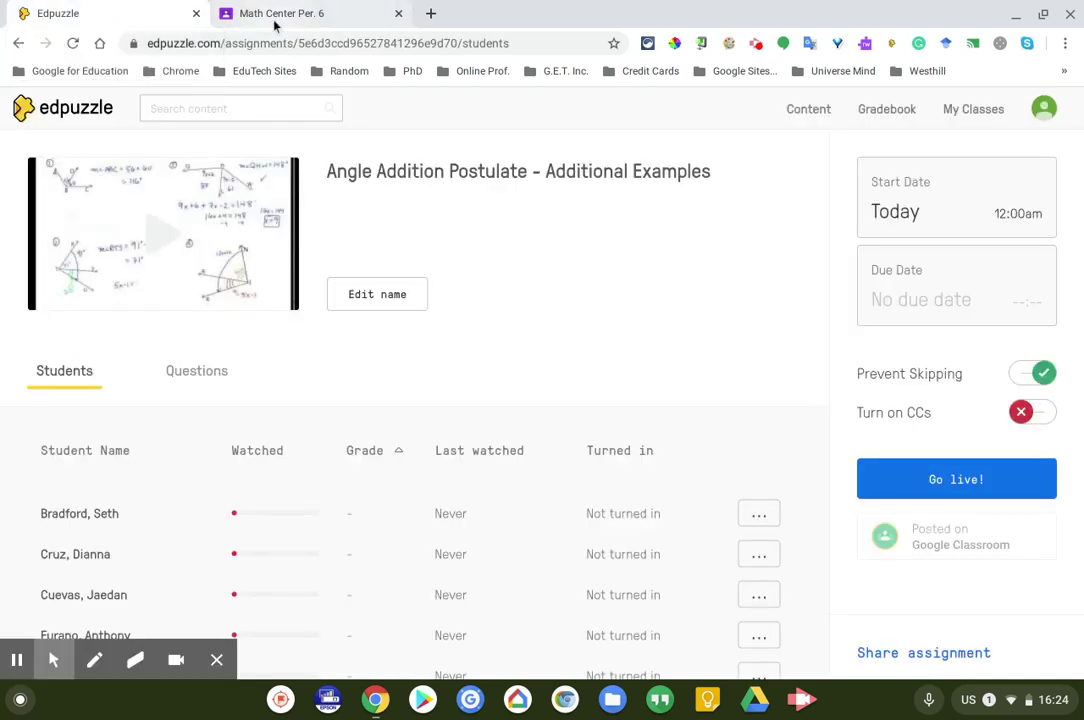
{"action": "scroll", "coordinate": [715, 398], "scroll_direction": "down", "scroll_amount": 1}
{"action": "scroll", "coordinate": [715, 398], "scroll_direction": "up", "scroll_amount": 1}
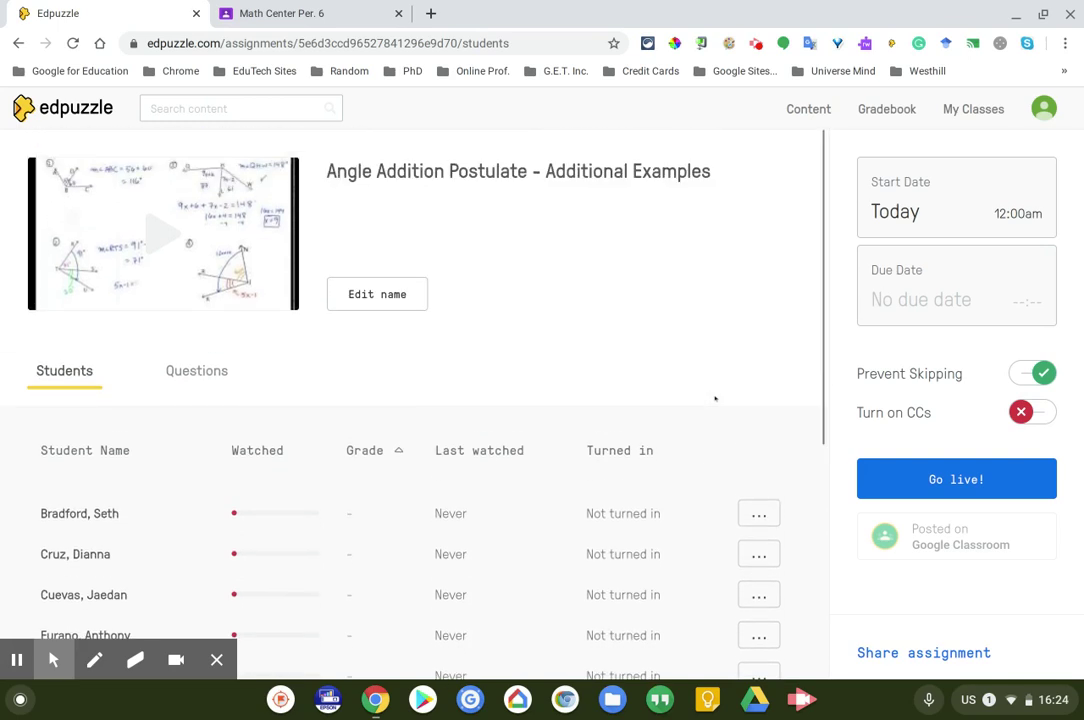
{"action": "left_click", "coordinate": [62, 108]}
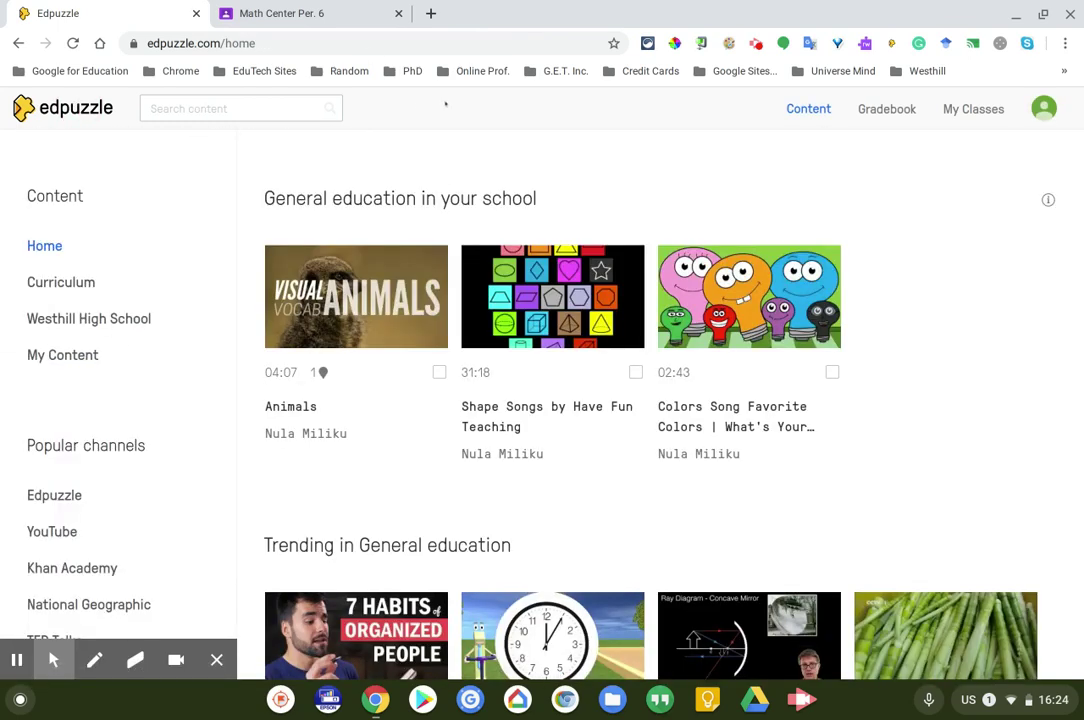
{"action": "left_click", "coordinate": [362, 16]}
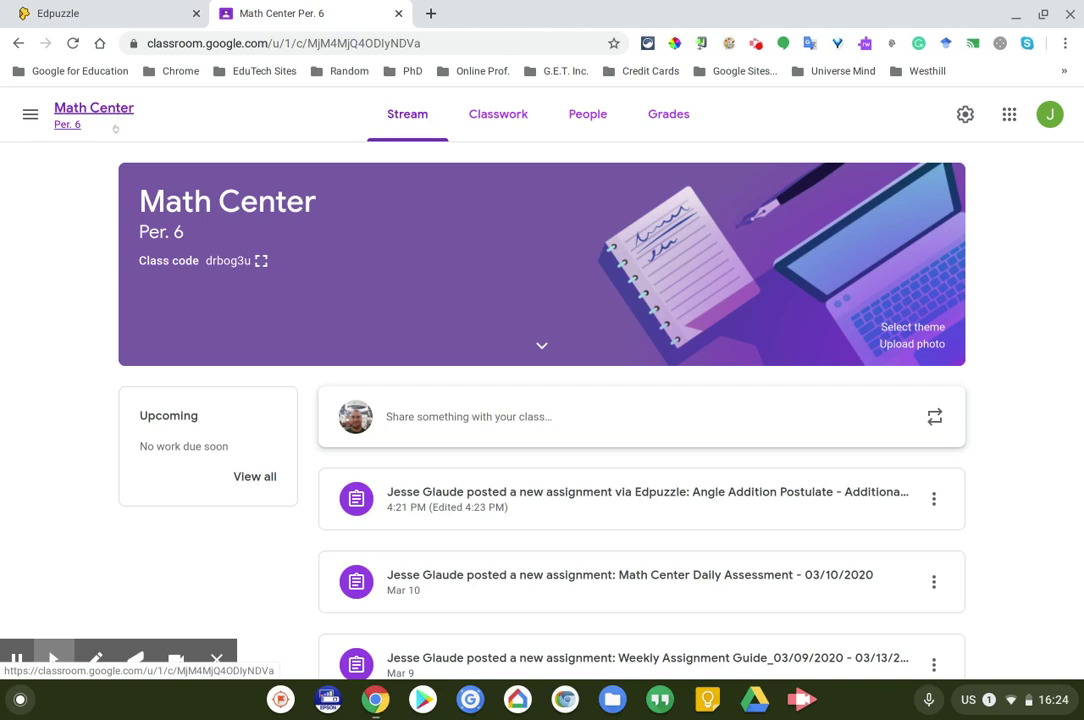
{"action": "left_click", "coordinate": [30, 114]}
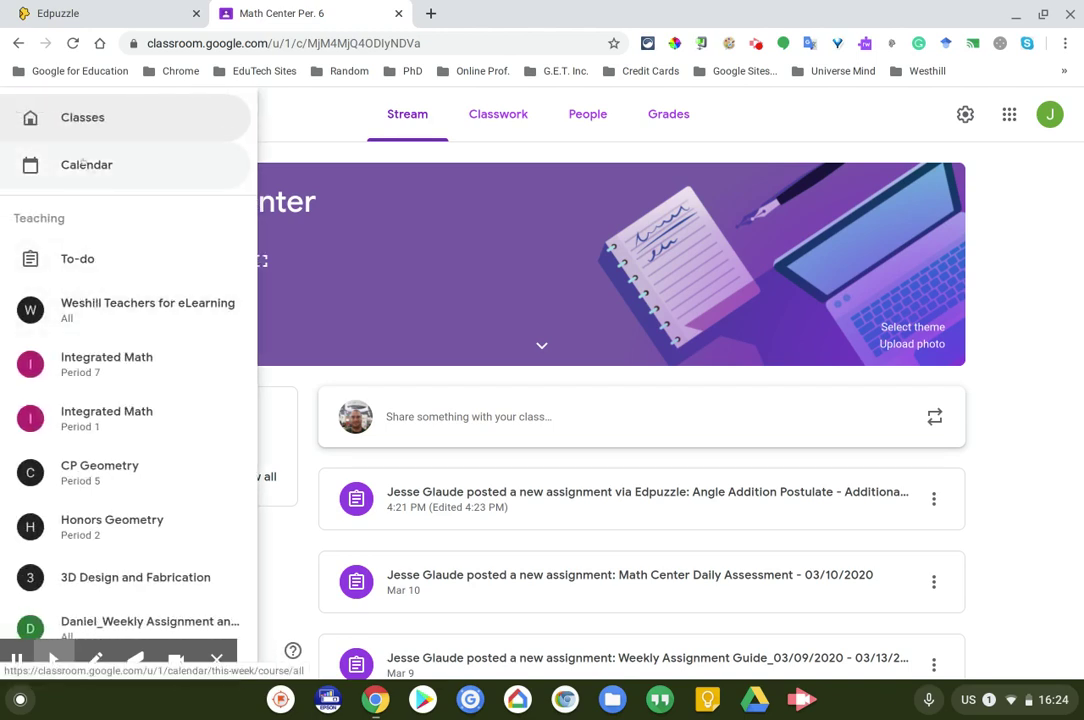
{"action": "left_click", "coordinate": [83, 116]}
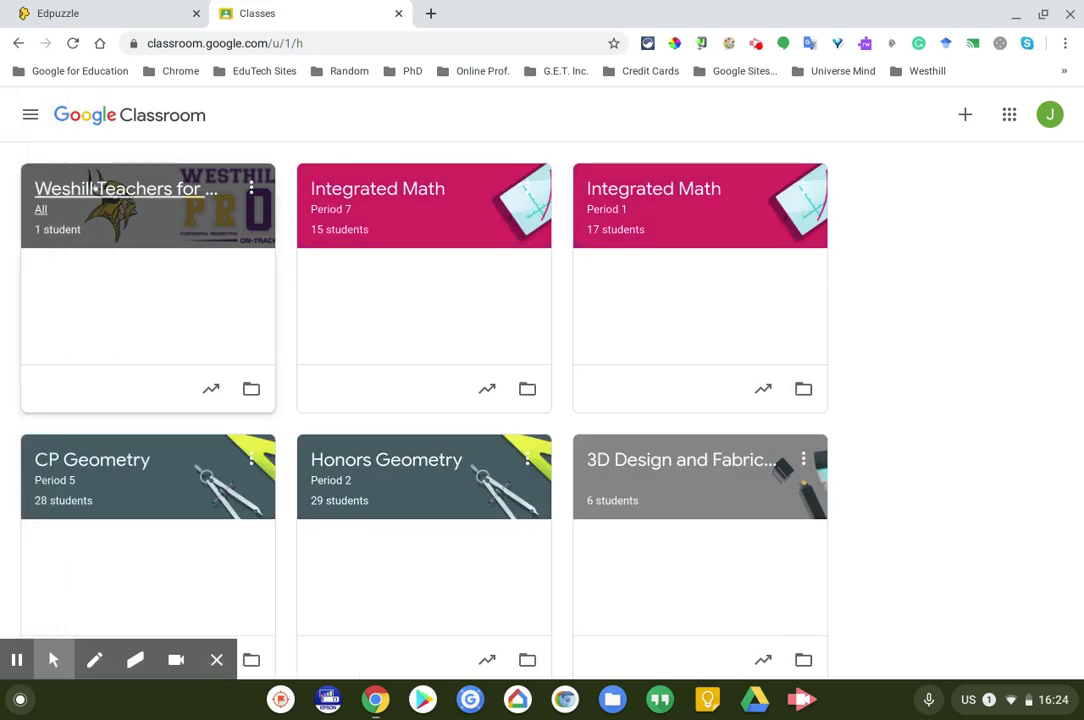
Open the Weshill Teachers for eLearning class, then close the Classroom tab, leaving Edpuzzle home.
{"action": "left_click", "coordinate": [92, 188]}
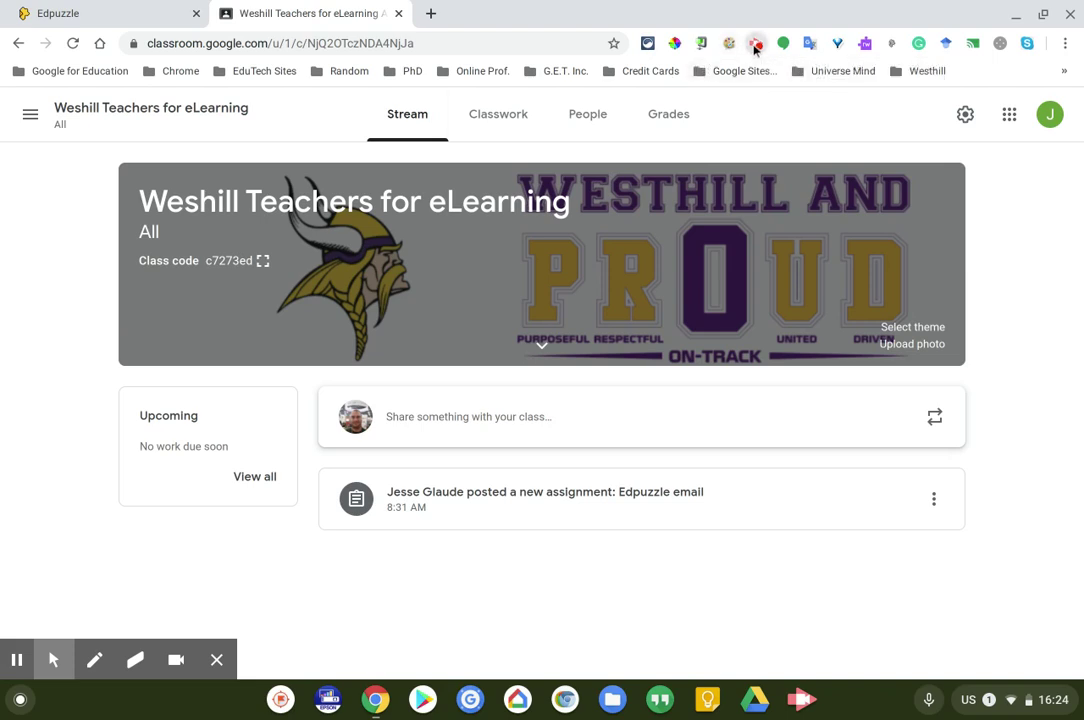
{"action": "left_click", "coordinate": [755, 45]}
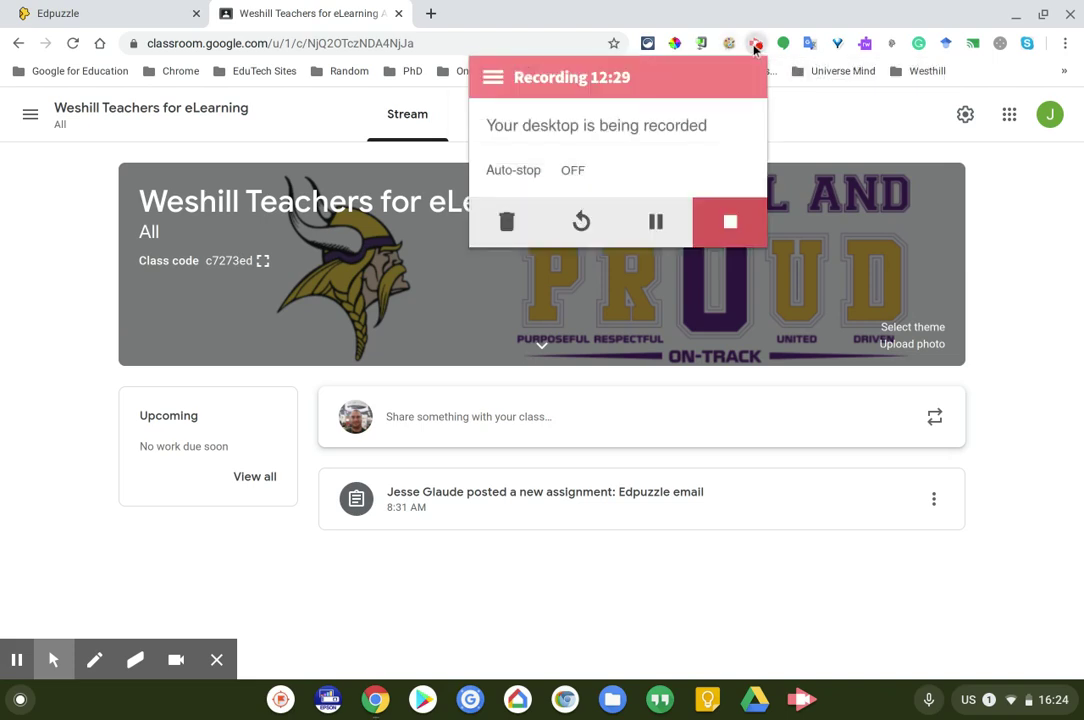
{"action": "left_click", "coordinate": [727, 215]}
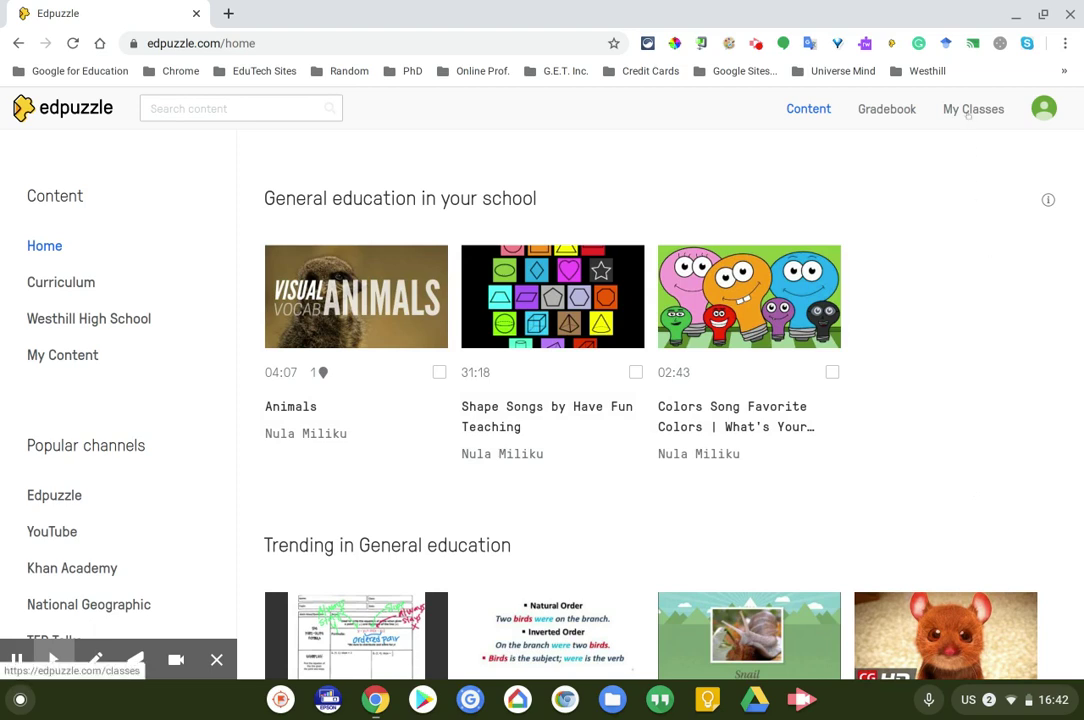
Go via Gradebook to Edpuzzle's My Classes and bring up the Add new class options.
{"action": "left_click", "coordinate": [886, 109]}
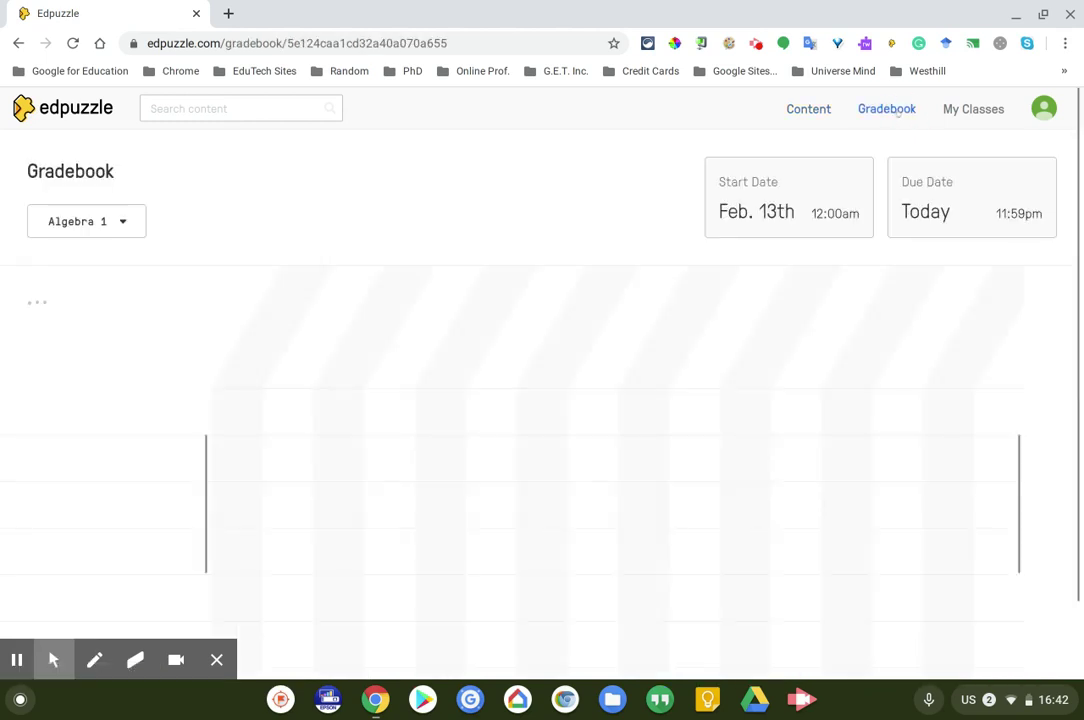
{"action": "left_click", "coordinate": [970, 110]}
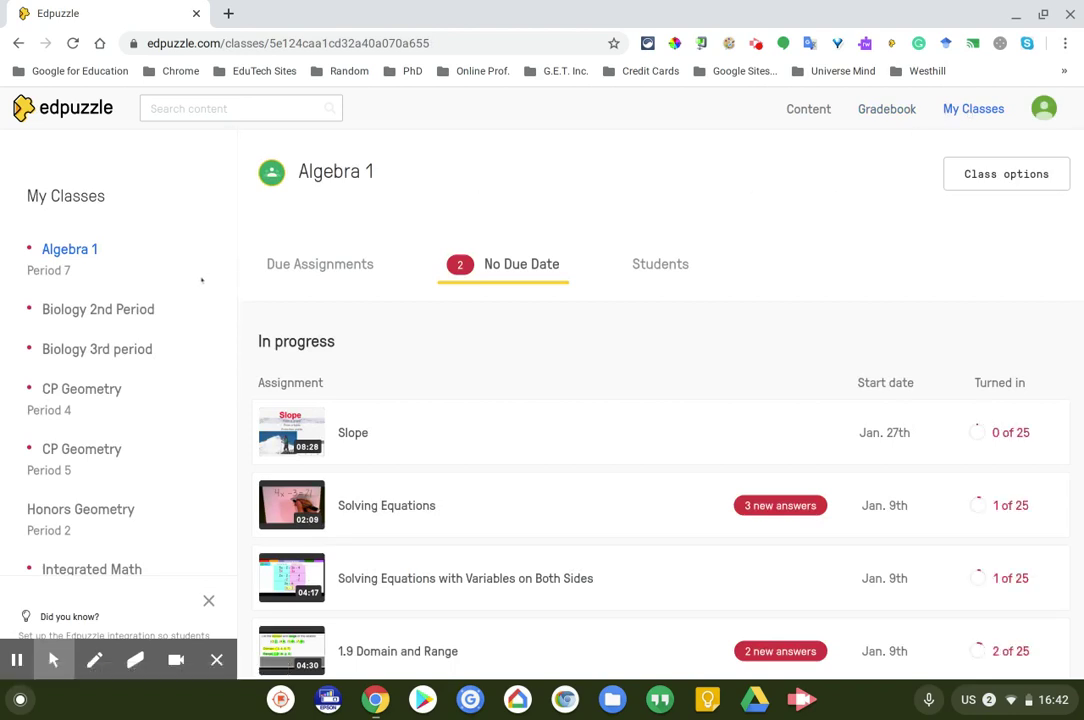
{"action": "scroll", "coordinate": [201, 281], "scroll_direction": "down", "scroll_amount": 1}
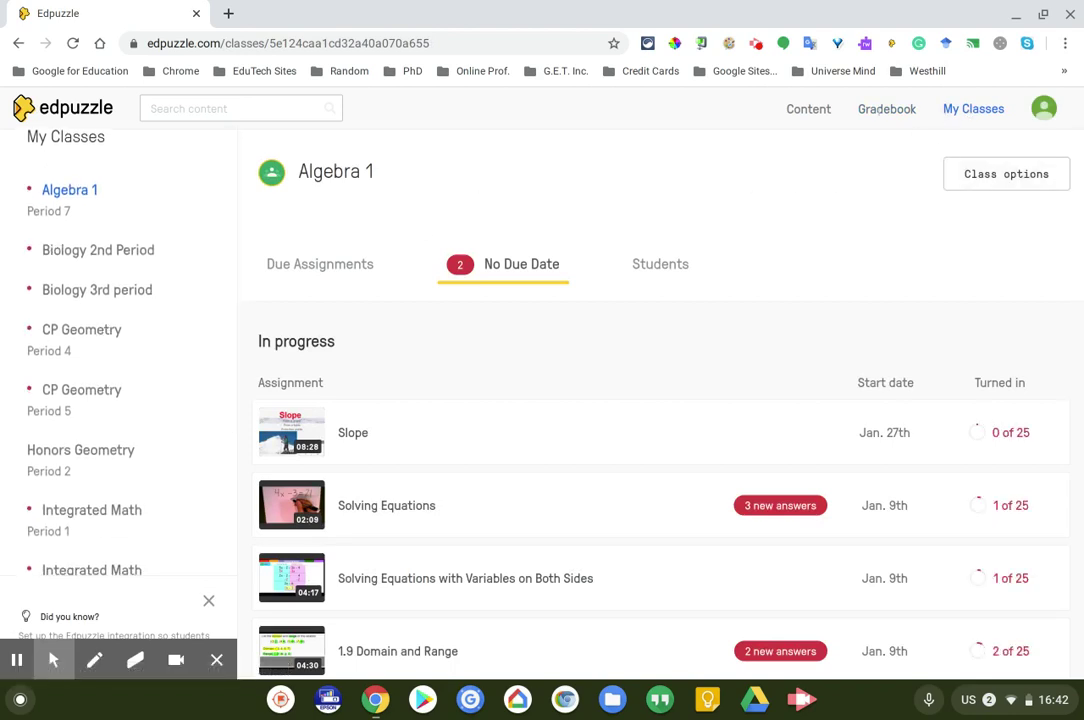
{"action": "scroll", "coordinate": [600, 421], "scroll_direction": "down", "scroll_amount": 3}
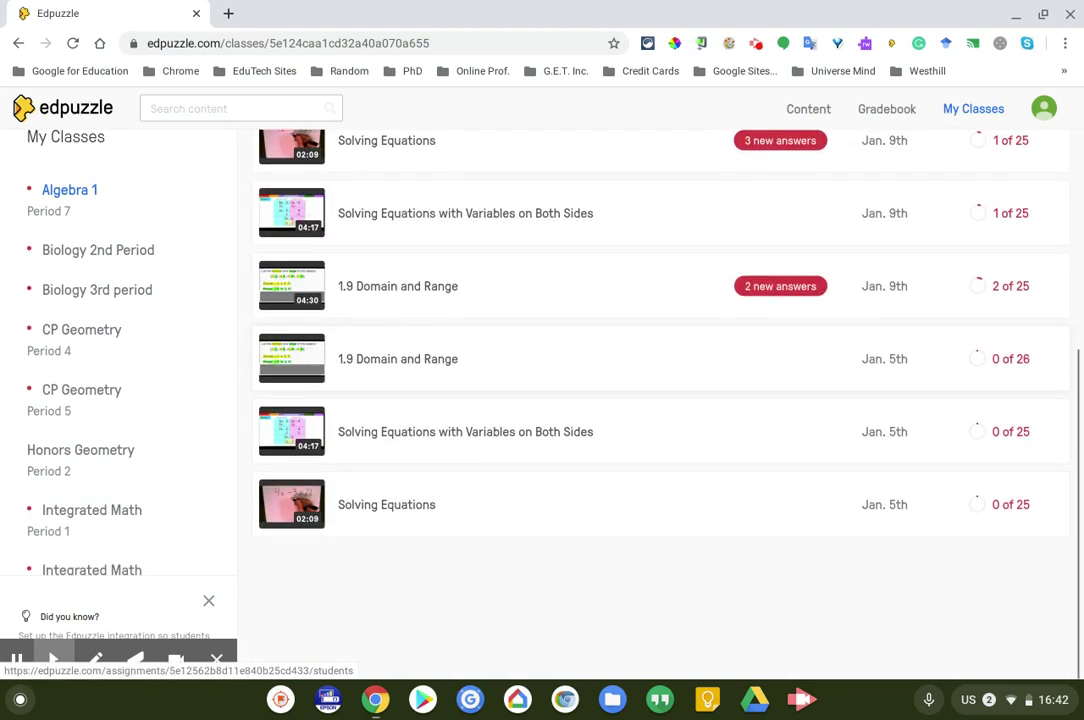
{"action": "scroll", "coordinate": [600, 400], "scroll_direction": "up", "scroll_amount": 4}
{"action": "scroll", "coordinate": [119, 271], "scroll_direction": "down", "scroll_amount": 5}
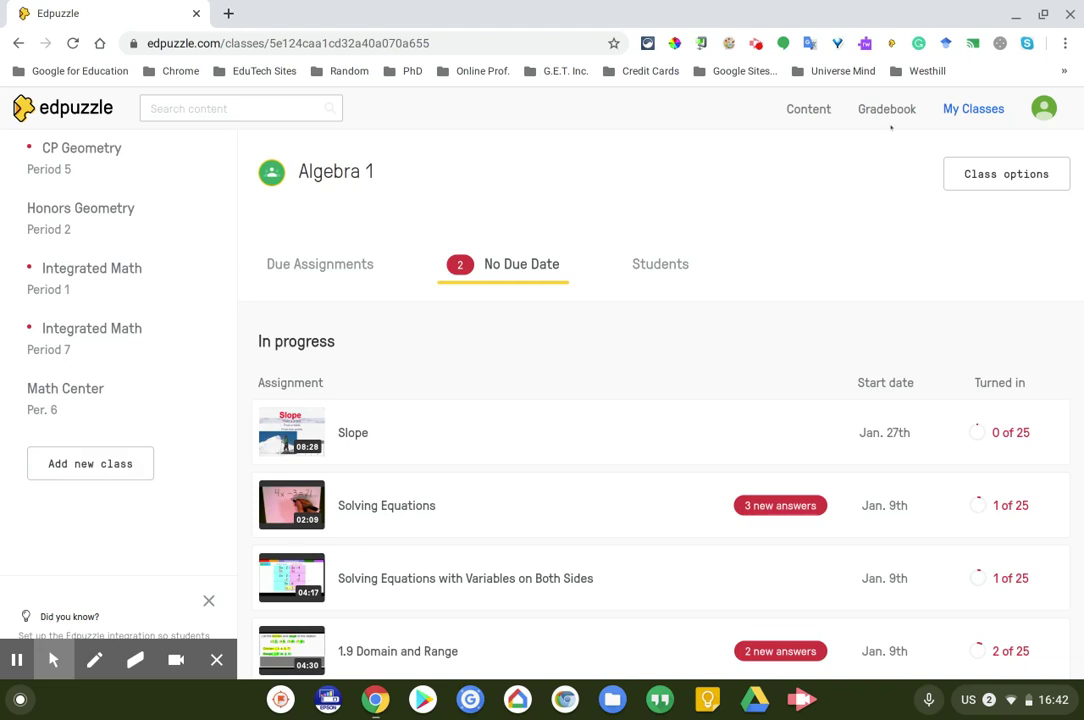
{"action": "left_click", "coordinate": [71, 455]}
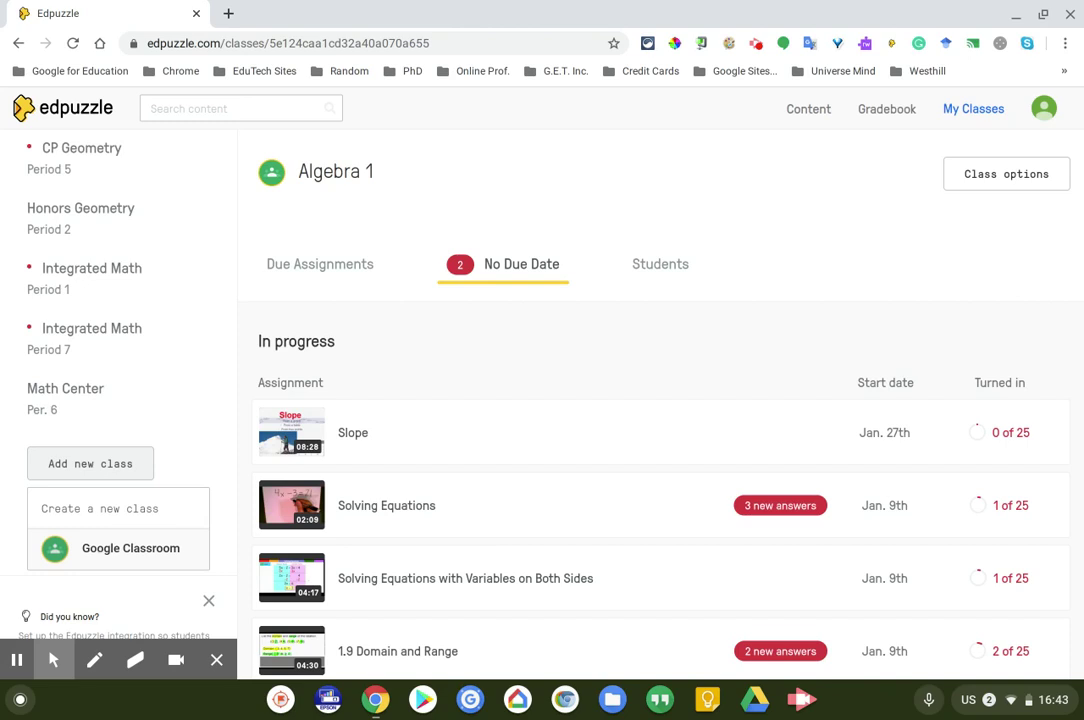
Import 'Weshill Teachers for eLearning' and '3D Design and Fabrication' from Google Classroom into Edpuzzle.
{"action": "left_click", "coordinate": [130, 548]}
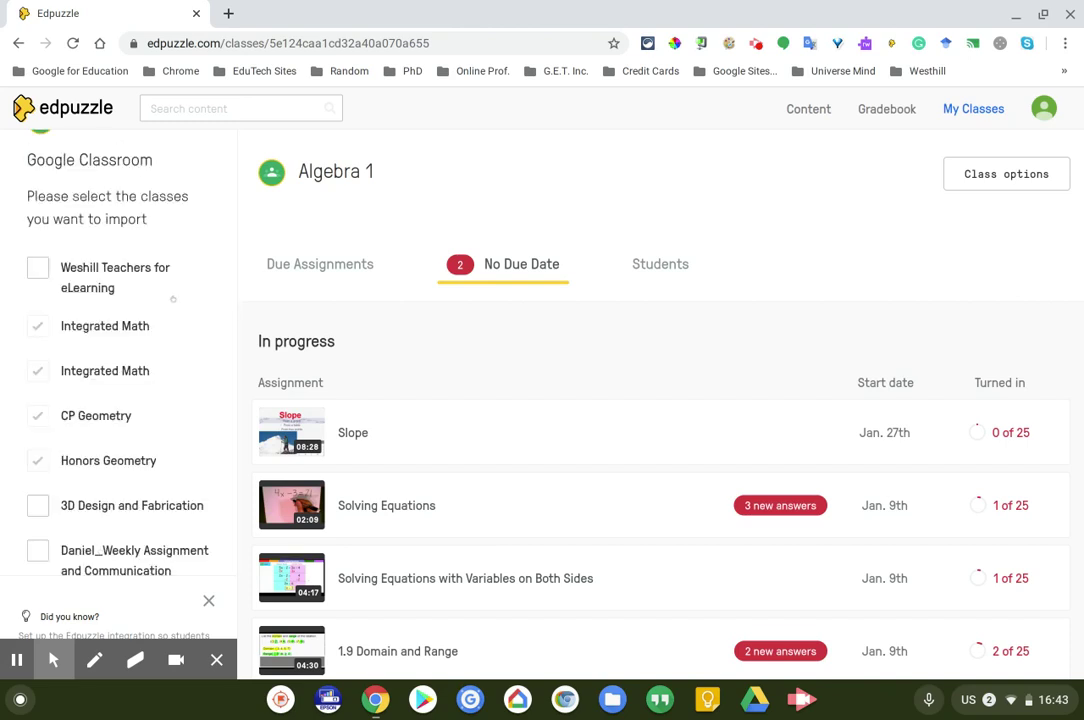
{"action": "scroll", "coordinate": [147, 253], "scroll_direction": "up", "scroll_amount": 1}
{"action": "scroll", "coordinate": [180, 298], "scroll_direction": "down", "scroll_amount": 1}
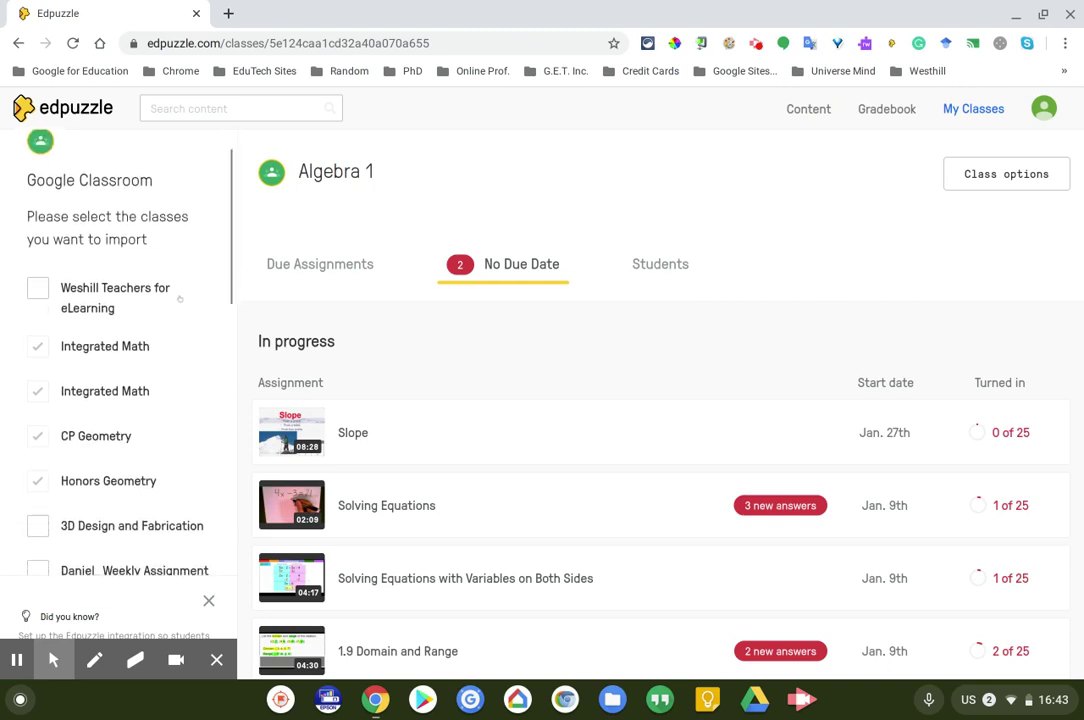
{"action": "scroll", "coordinate": [180, 298], "scroll_direction": "up", "scroll_amount": 1}
{"action": "scroll", "coordinate": [180, 298], "scroll_direction": "down", "scroll_amount": 2}
{"action": "scroll", "coordinate": [110, 300], "scroll_direction": "up", "scroll_amount": 1}
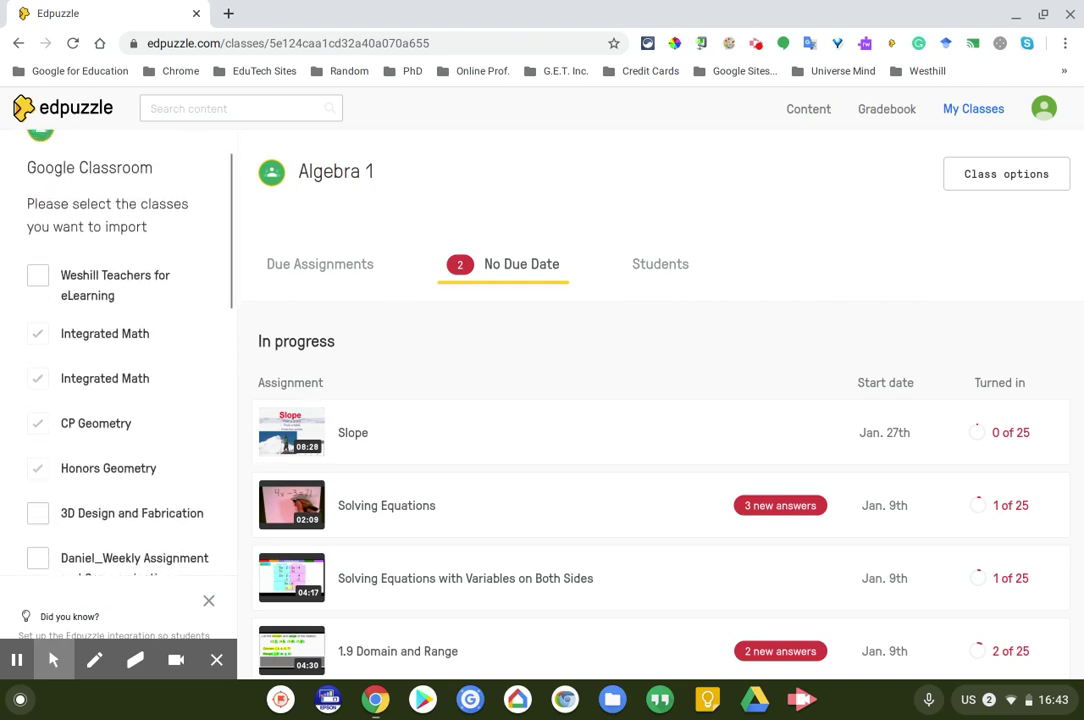
{"action": "left_click", "coordinate": [37, 278]}
{"action": "scroll", "coordinate": [120, 300], "scroll_direction": "down", "scroll_amount": 3}
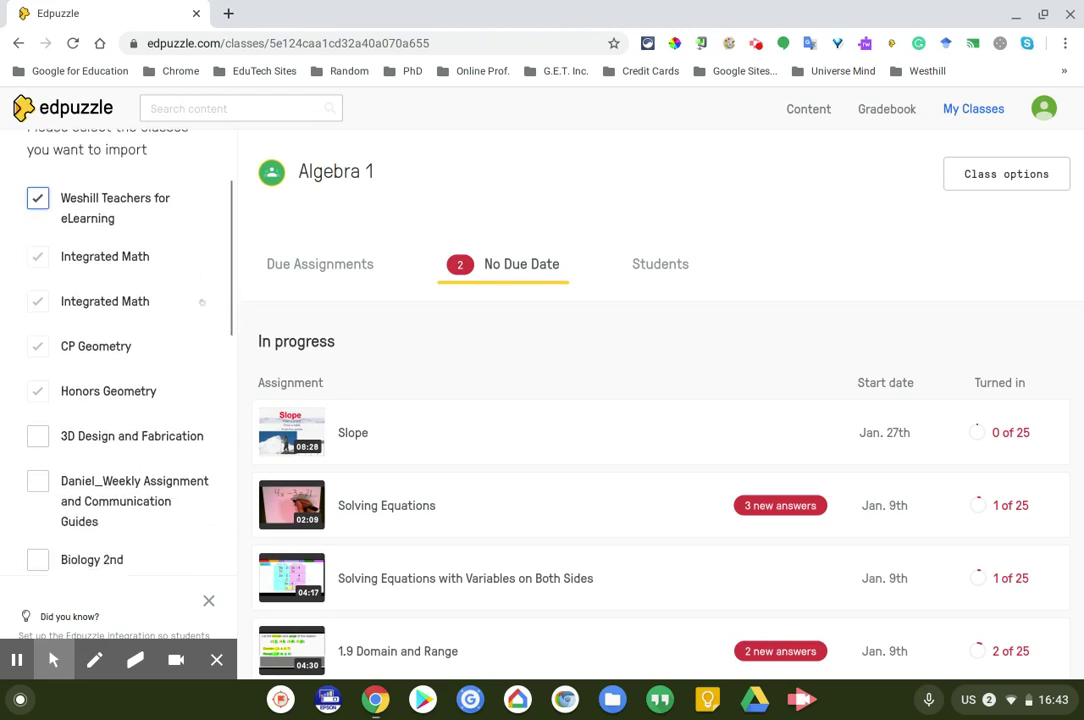
{"action": "left_click", "coordinate": [38, 311]}
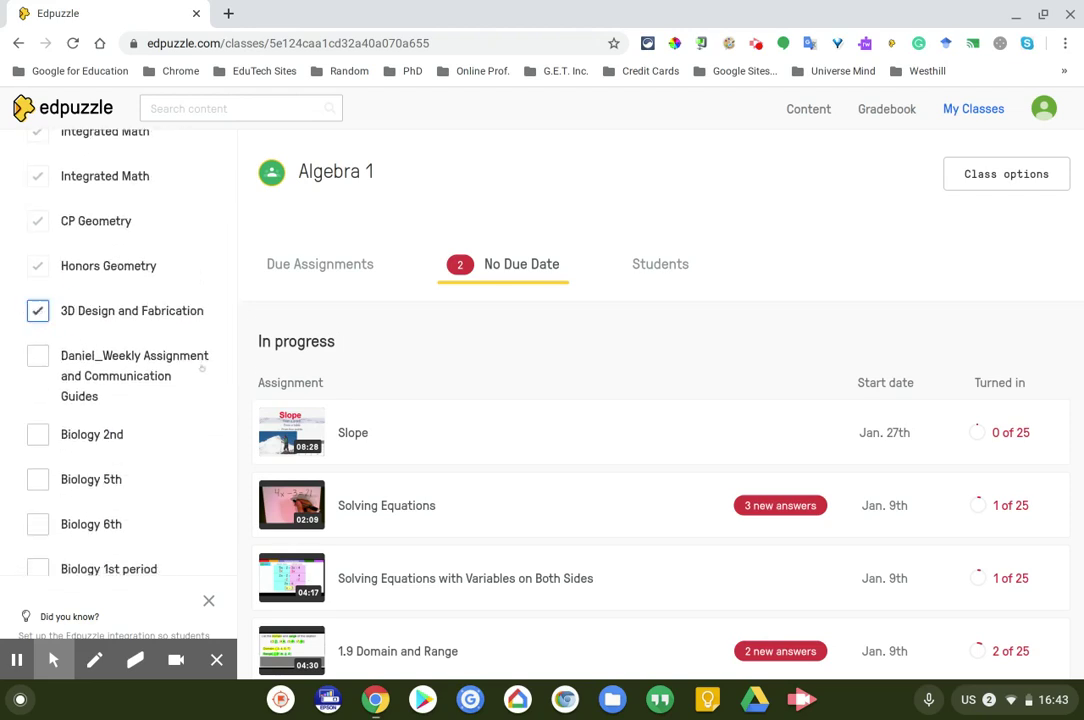
{"action": "scroll", "coordinate": [180, 370], "scroll_direction": "down", "scroll_amount": 5}
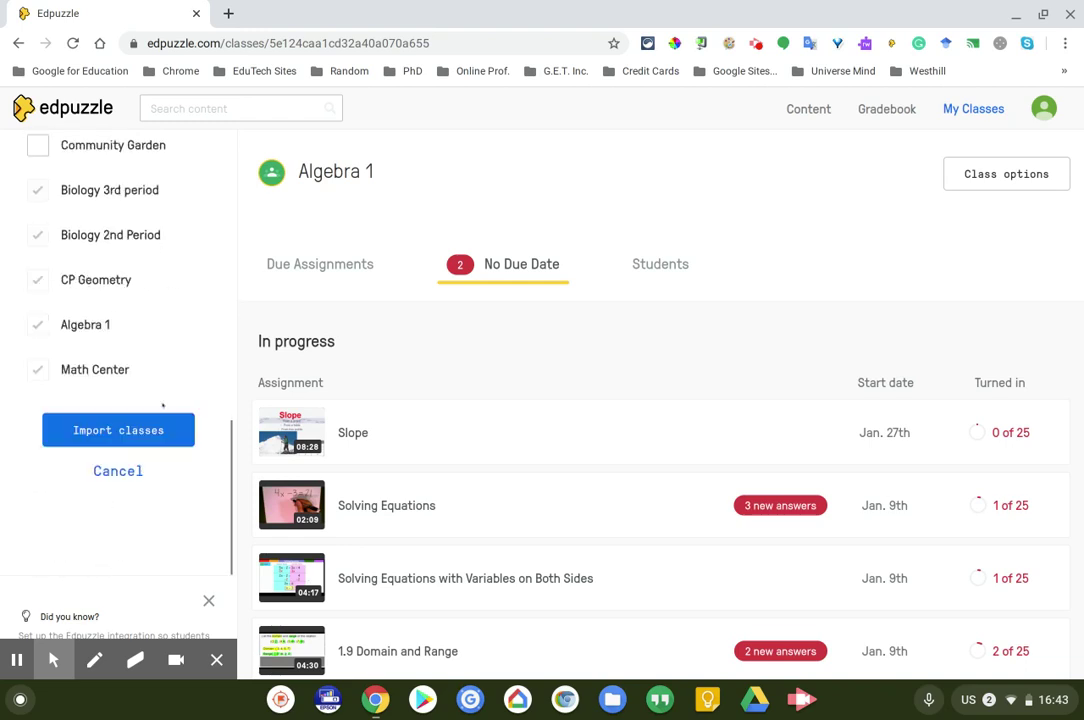
{"action": "left_click", "coordinate": [129, 433]}
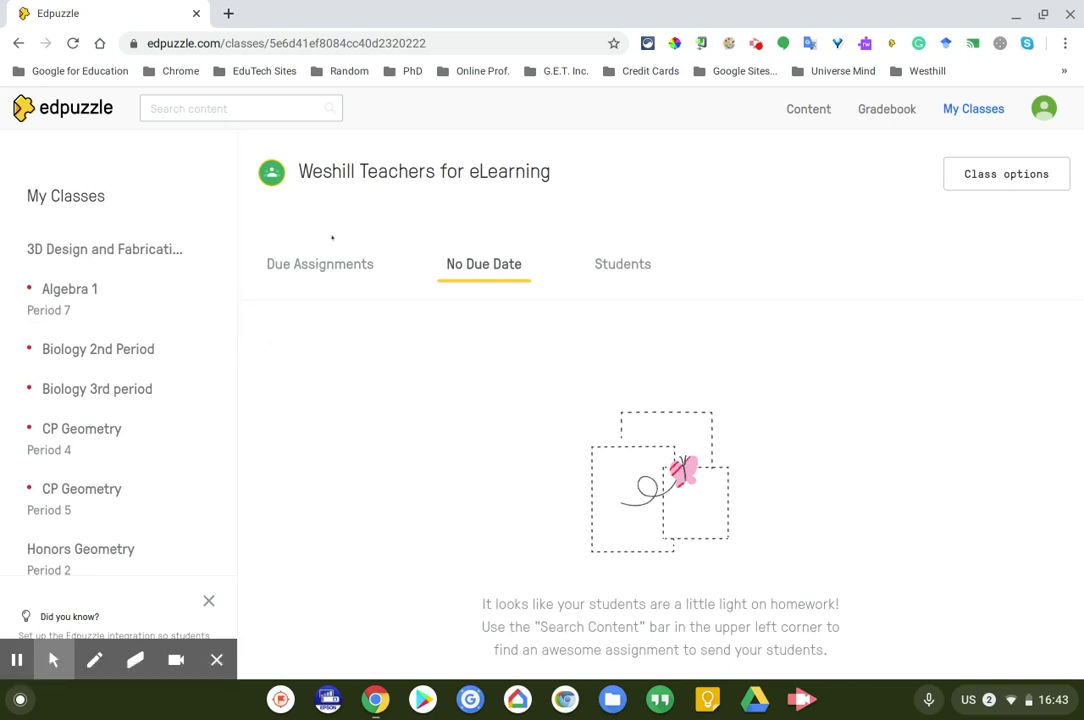
{"action": "scroll", "coordinate": [698, 272], "scroll_direction": "down", "scroll_amount": 3}
{"action": "scroll", "coordinate": [698, 272], "scroll_direction": "up", "scroll_amount": 3}
{"action": "left_click", "coordinate": [757, 45]}
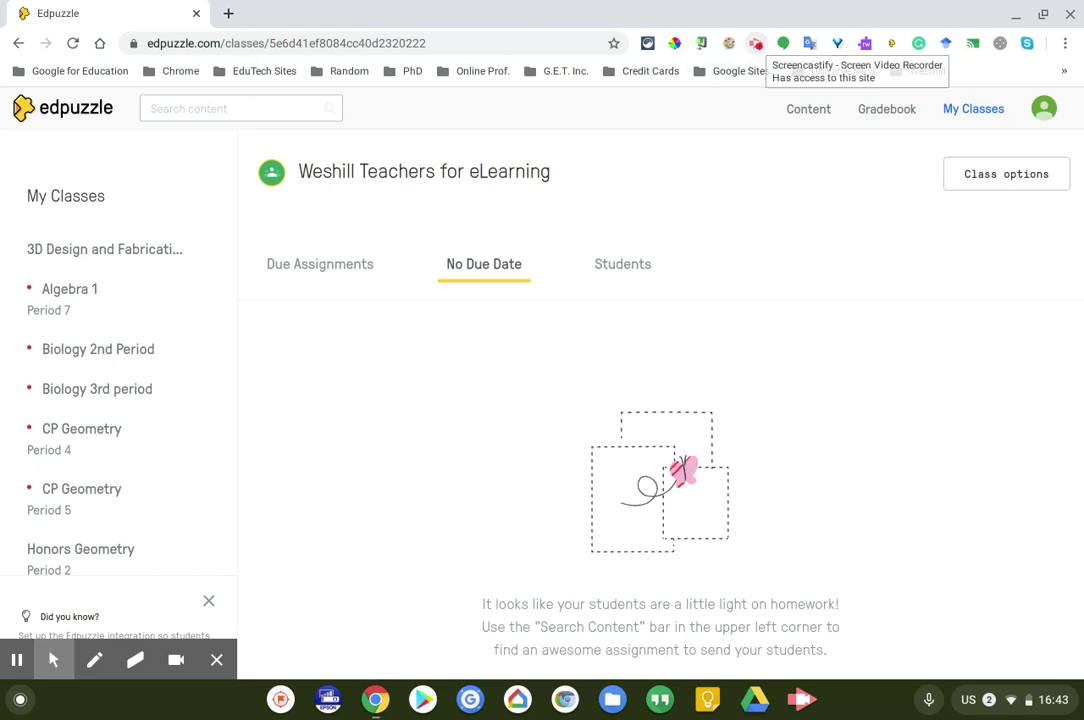